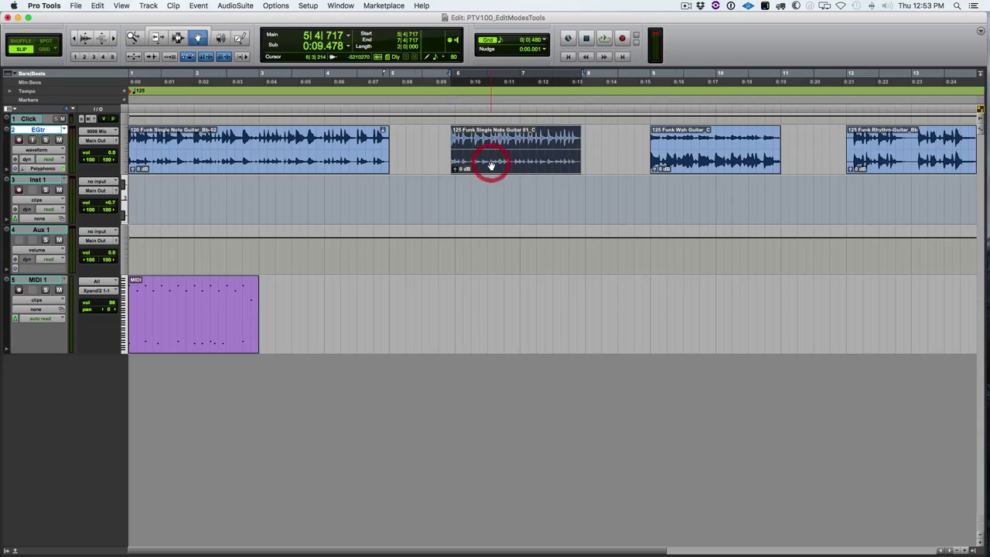
- In Slip mode, zoom in on the 125 Funk Single Note Guitar 01_C clip and move it freely to start at about 6|1|038
key("t")
key("t")
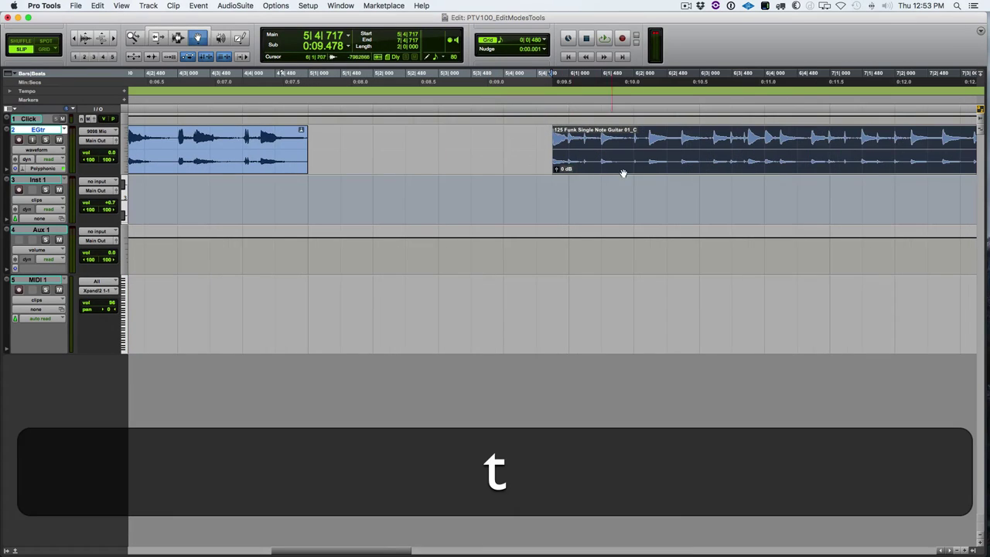
left_click(623, 164)
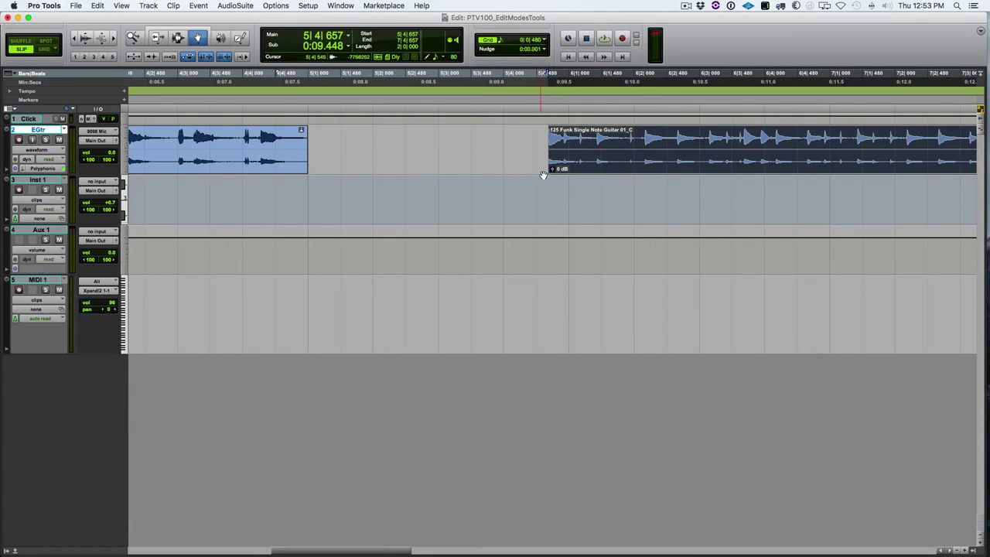
left_click_drag(585, 160, 601, 160)
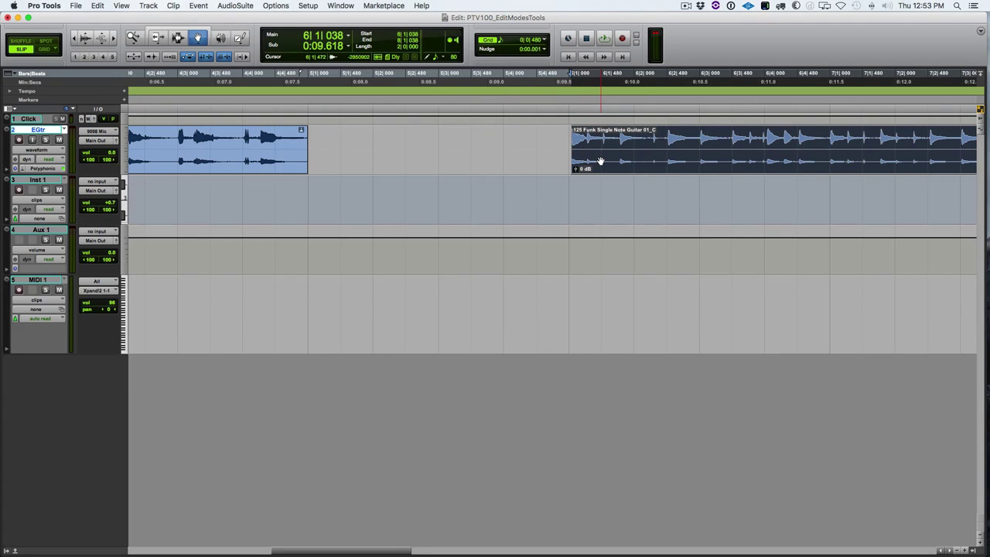
- Select an empty EGtr range from about 5|4|180 to 5|4|673 in Slip mode, and reselect from 5|3|000 to 5|3|480 in Grid mode
key("F7")
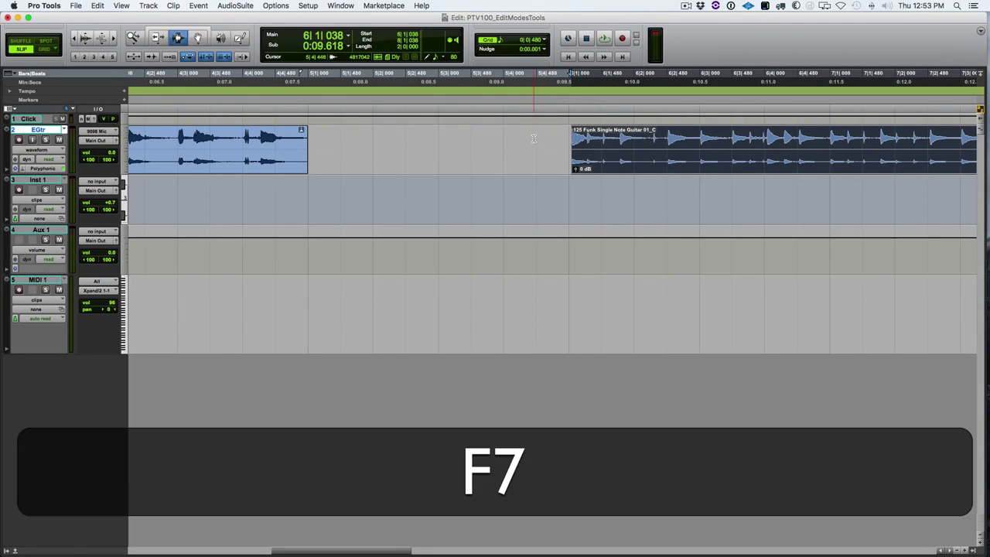
mouse_move(546, 141)
left_mouse_down()
mouse_move(573, 138)
mouse_move(539, 137)
mouse_move(549, 133)
left_mouse_up()
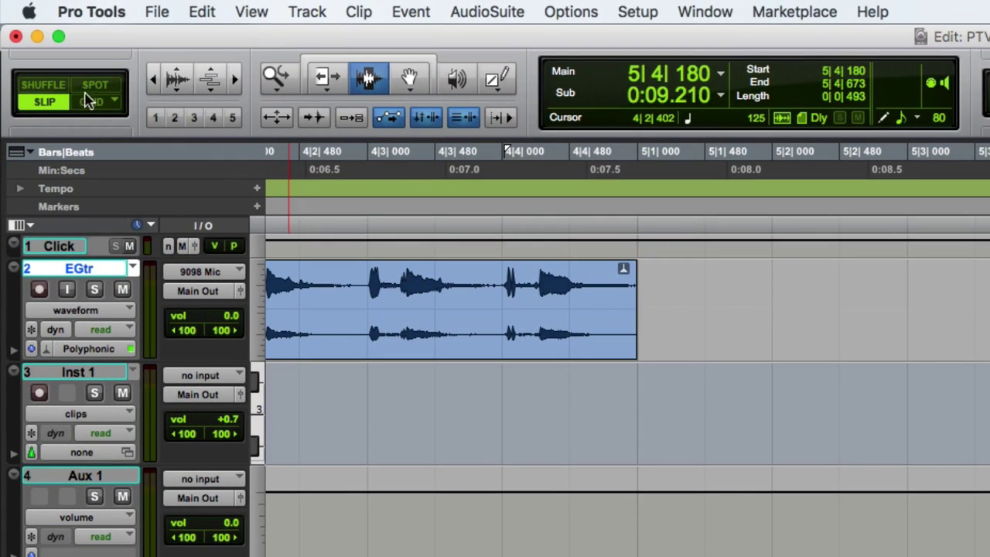
left_click(56, 64)
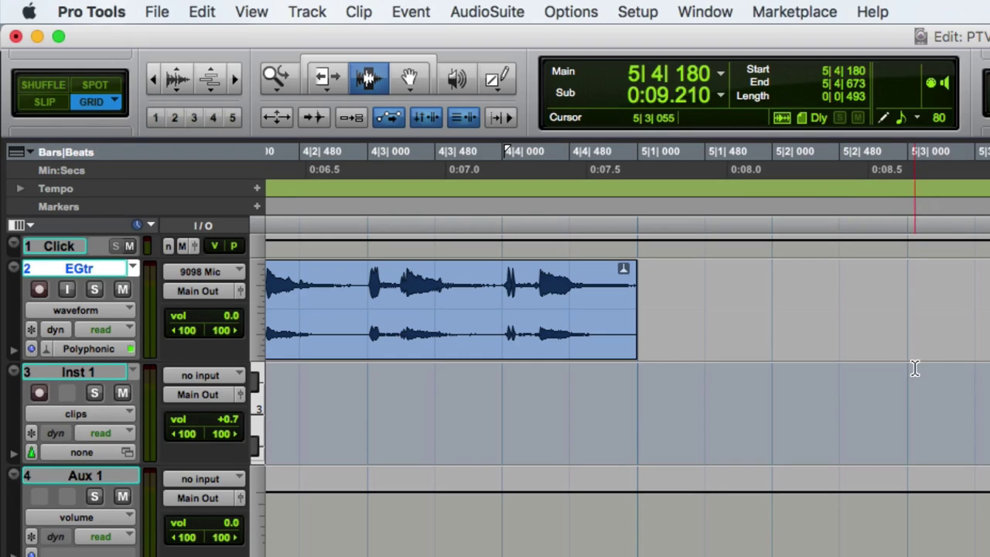
left_click_drag(920, 302, 951, 305)
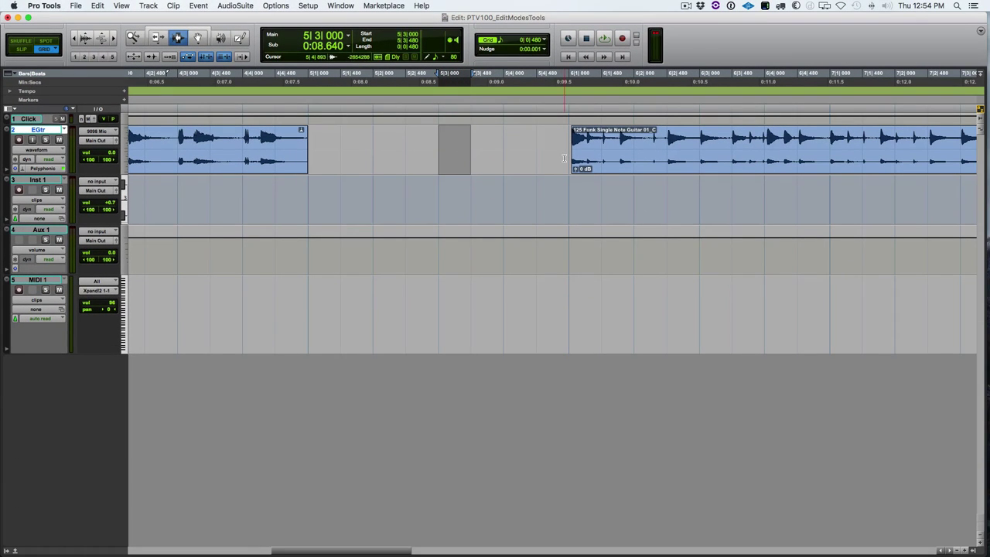
- Move the Single Note Guitar 01_C clip along the eighth-note grid with the Grabber tool so it starts at 6|1|000
key("F8")
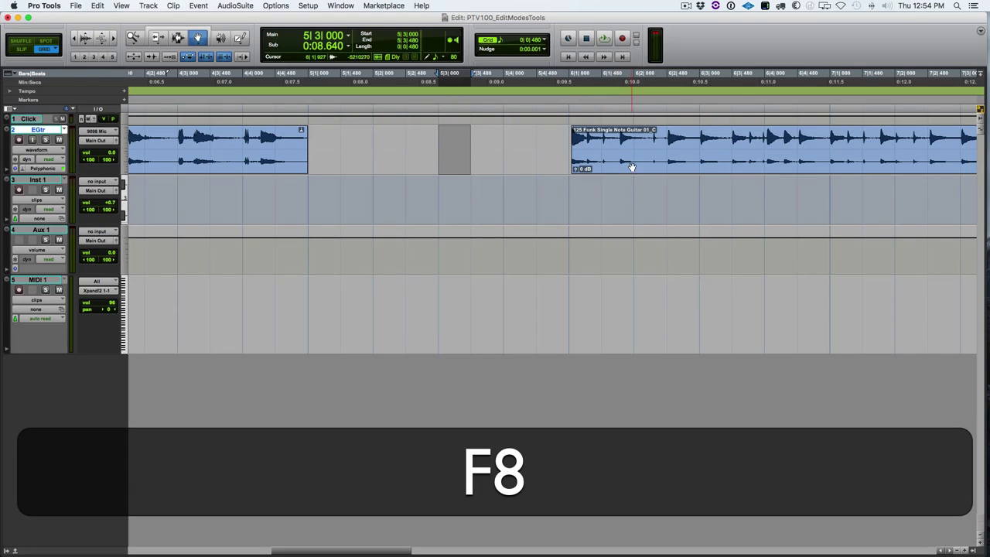
left_click_drag(625, 166, 489, 168)
left_click_drag(488, 170, 590, 165)
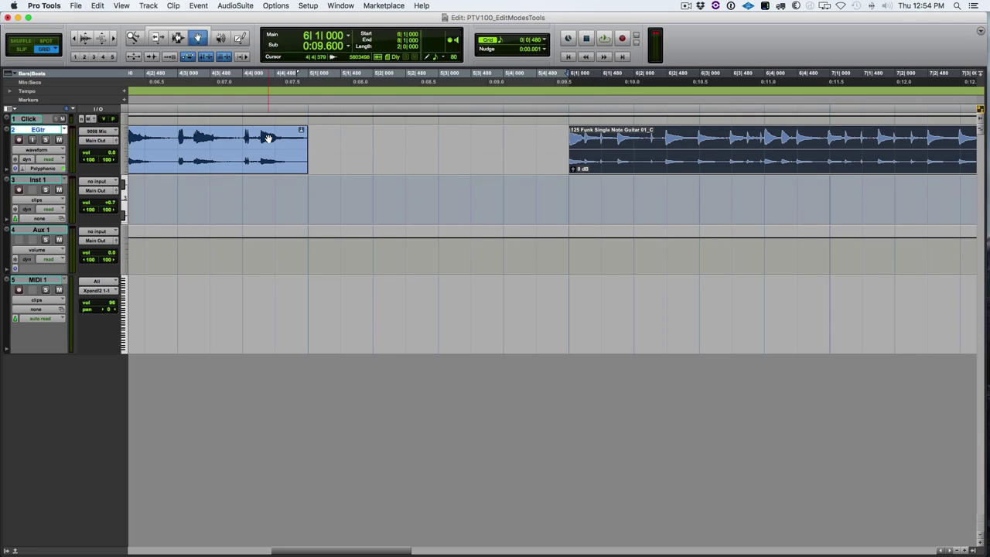
- Move the Single Note Guitar 01_C clip to start at 5|4|480 with the grid lines hidden, and show the lines again
left_click(492, 43)
left_click(492, 42)
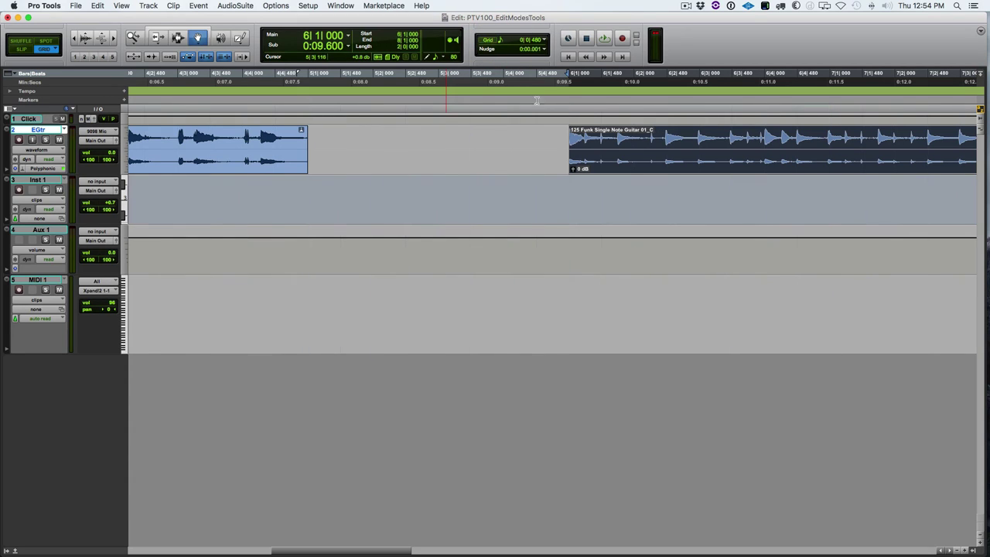
mouse_move(643, 161)
left_mouse_down()
mouse_move(552, 162)
mouse_move(641, 162)
left_mouse_up()
left_click(492, 43)
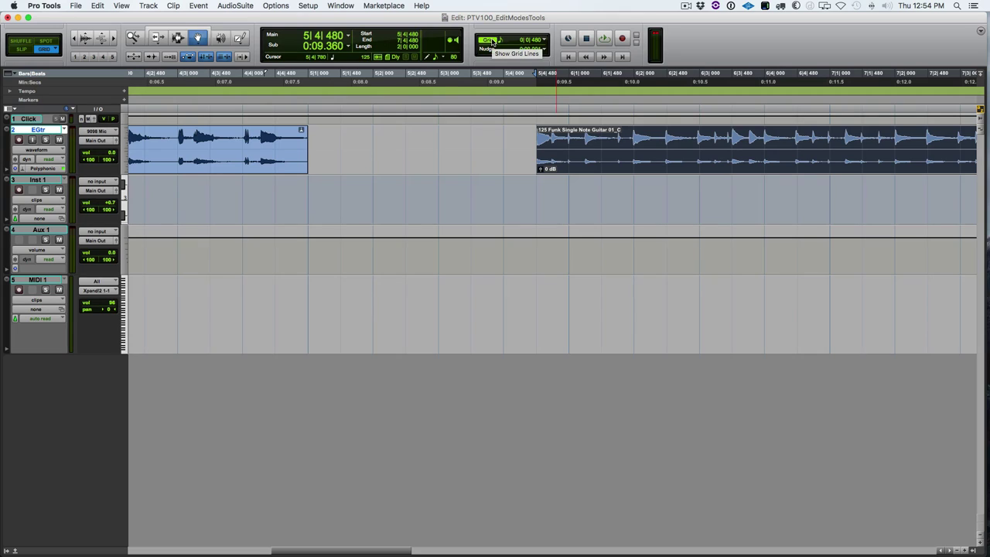
- Set the grid value to 1/4 note and move the Single Note Guitar 01_C clip to start at 6|1|000
left_click(543, 40)
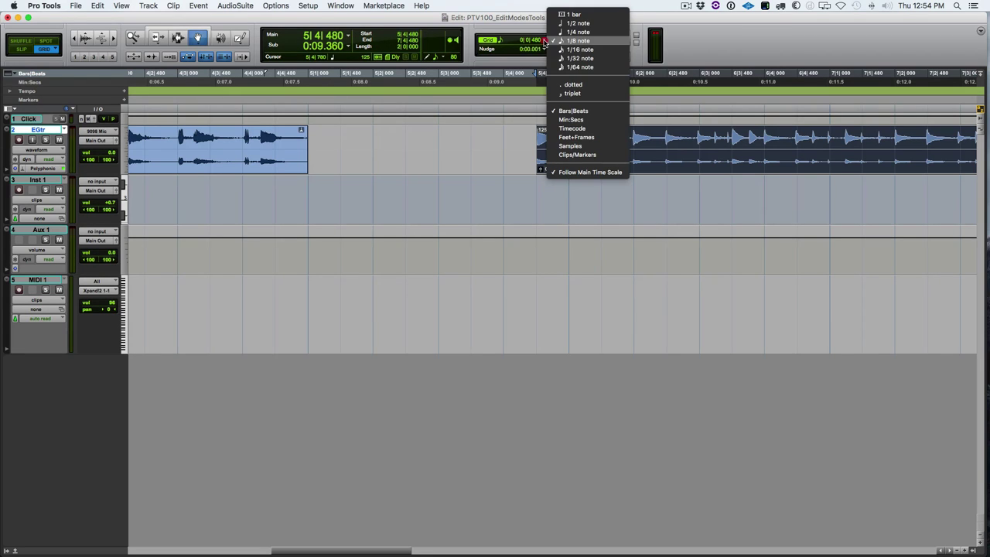
left_click(563, 32)
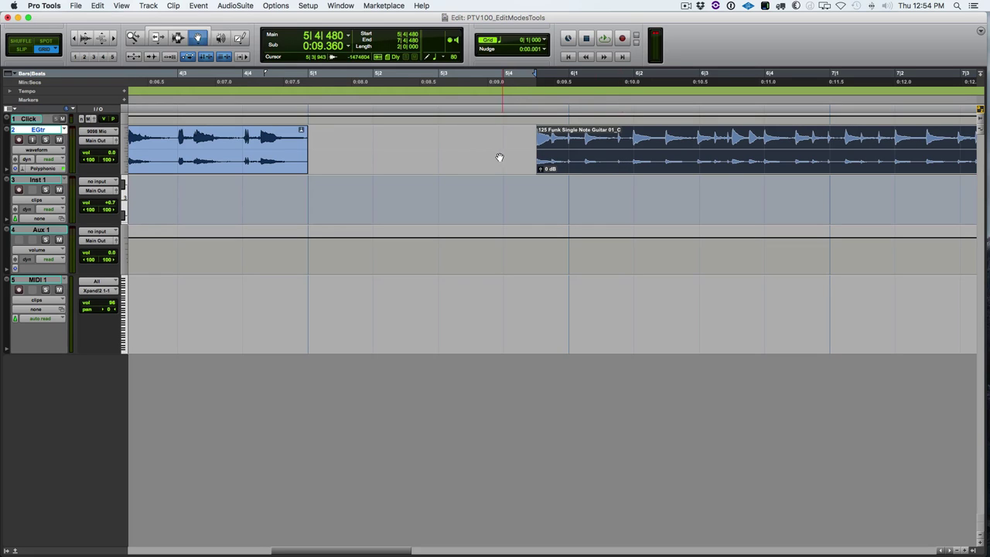
left_click_drag(574, 149, 599, 147)
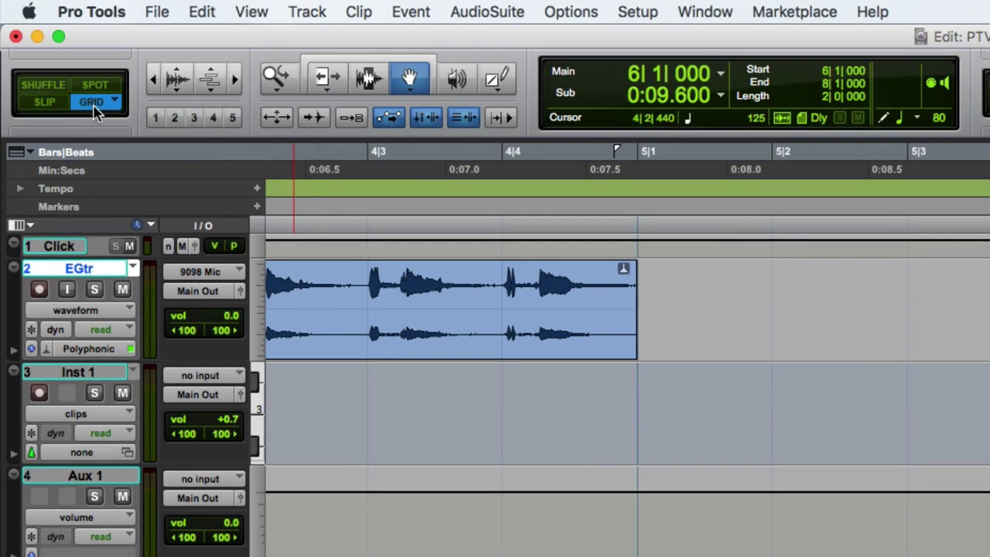
- Switch the Grid mode to Relative Grid and shift the Single Note Guitar 01_C clip off the grid to about 5|4|626
left_click(92, 102)
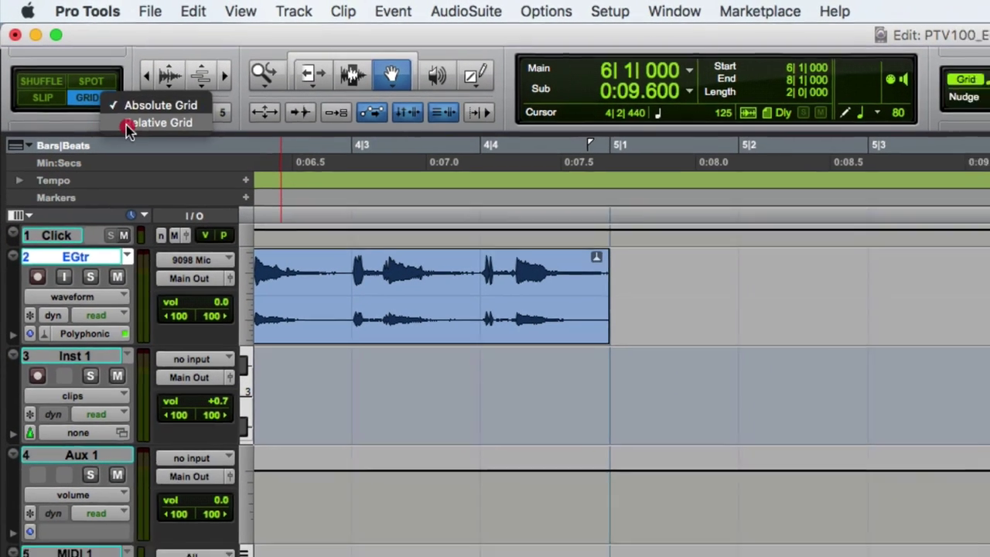
left_click(112, 129)
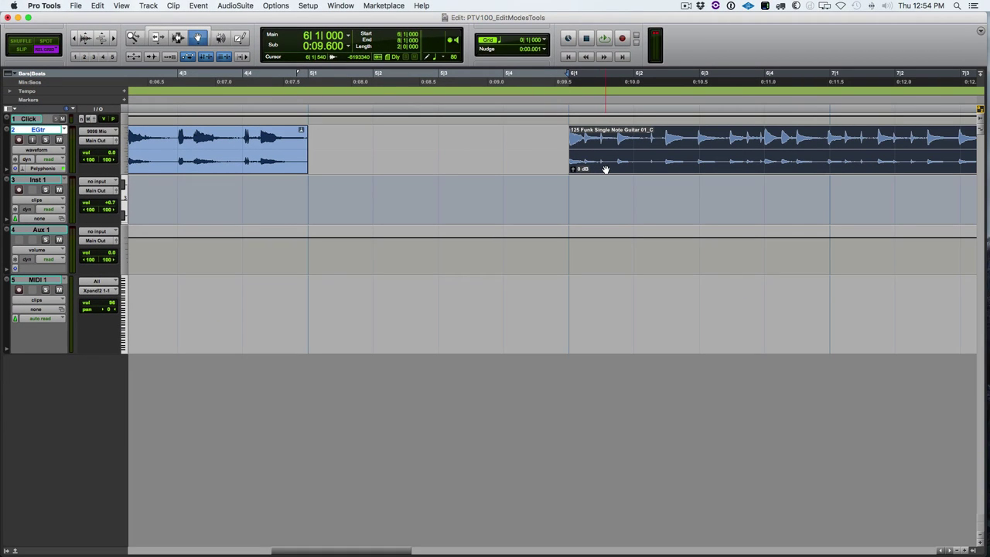
left_click_drag(606, 169, 584, 168)
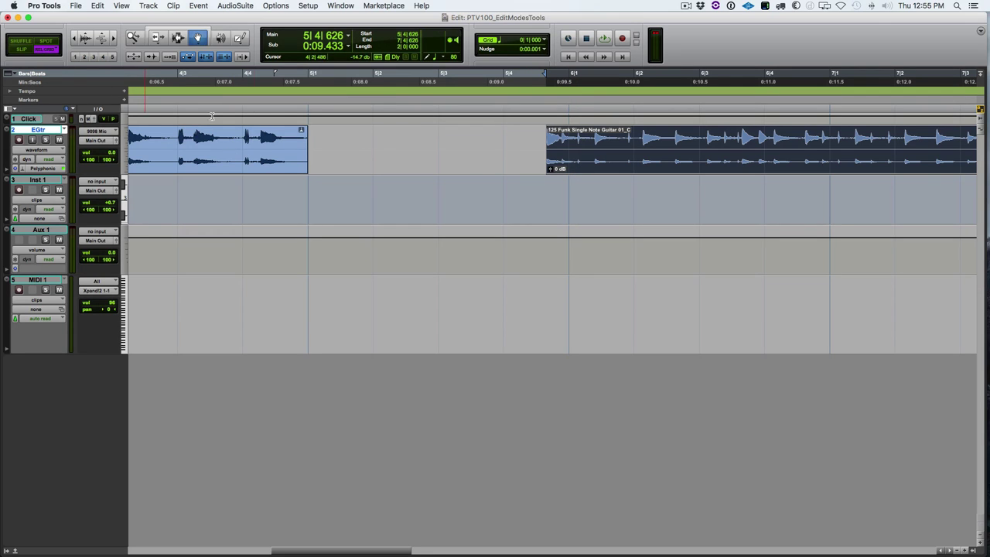
- Select the empty EGtr range from 5|3|000 to 5|4|000 with the Selector tool
scroll(377, 151, "right", 5)
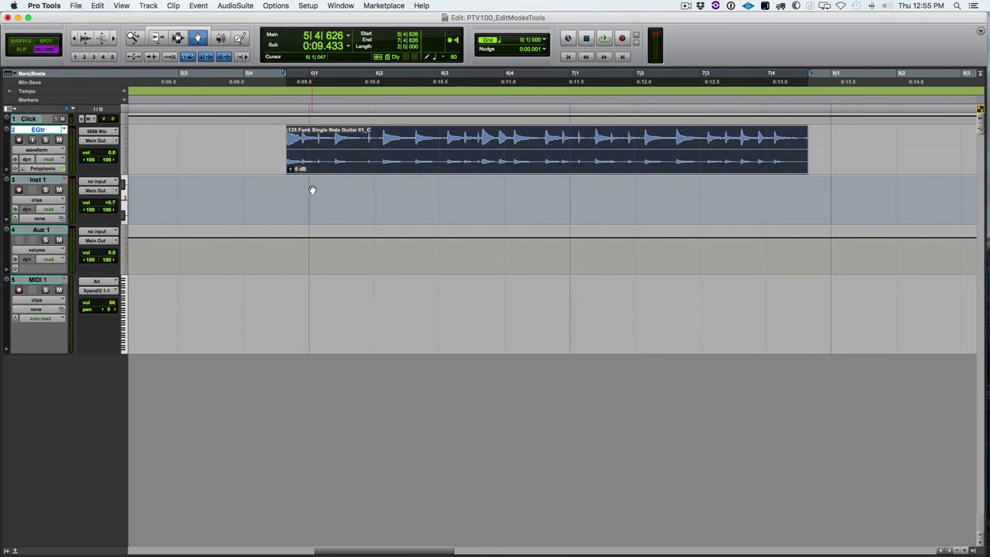
left_click(183, 39)
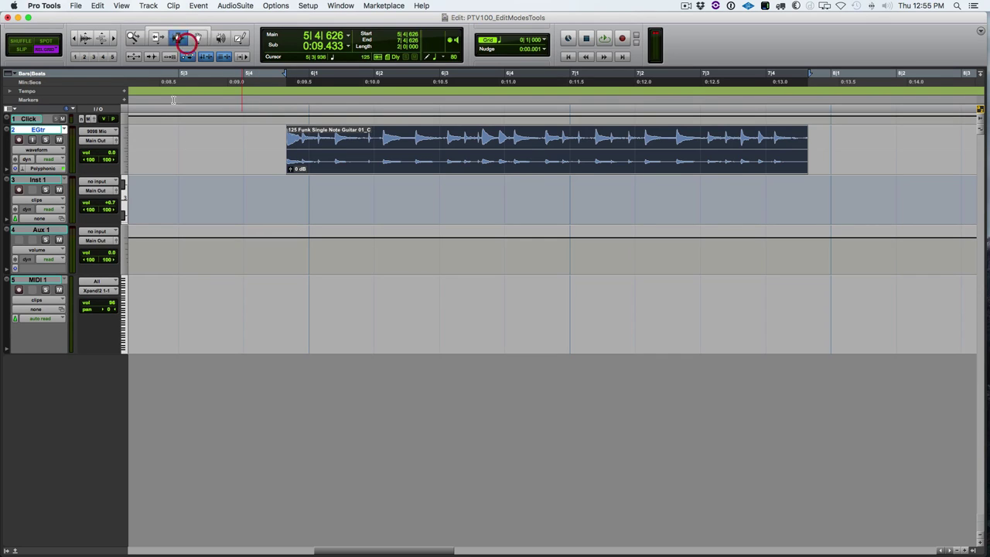
left_click_drag(183, 149, 236, 149)
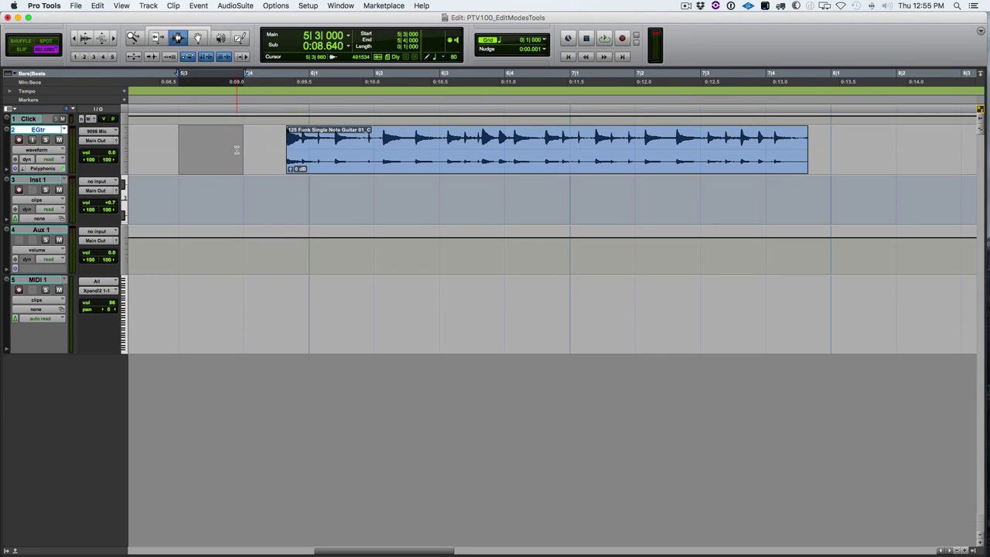
- Shift the Single Note Guitar 01_C clip to about 5|4|497, and move it in Relative Grid to 6|1|497 and 6|2|497
left_click(199, 39)
left_click(371, 170)
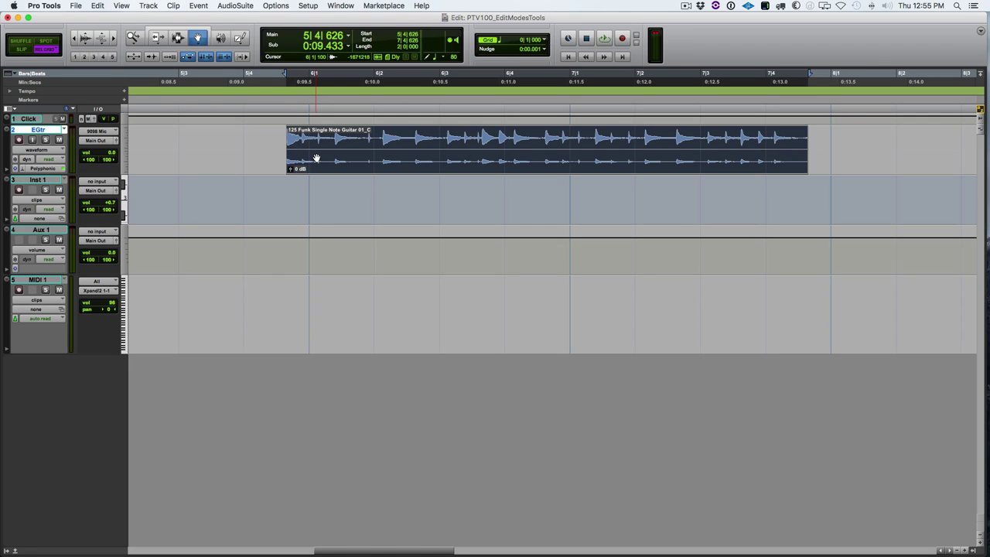
left_click_drag(316, 159, 307, 157)
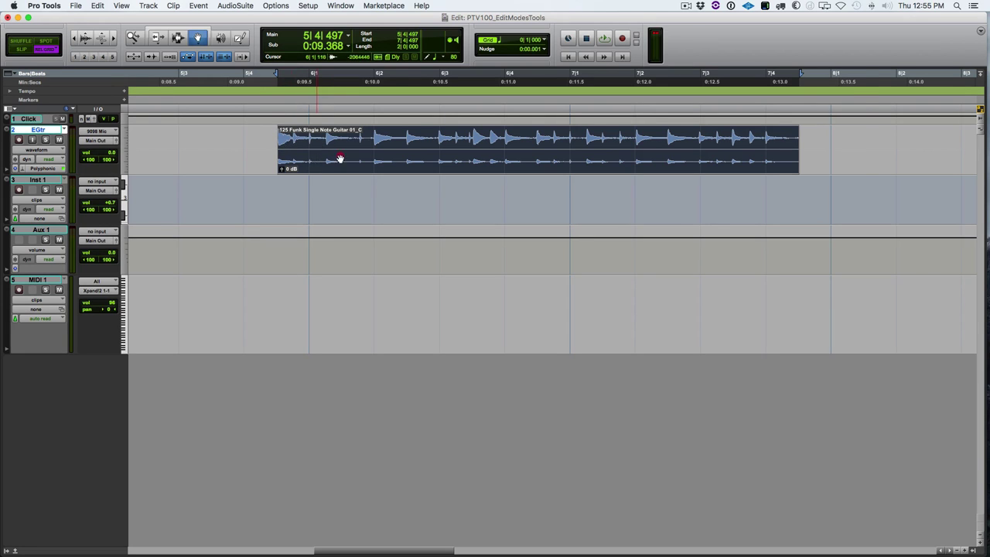
left_click_drag(342, 159, 398, 159)
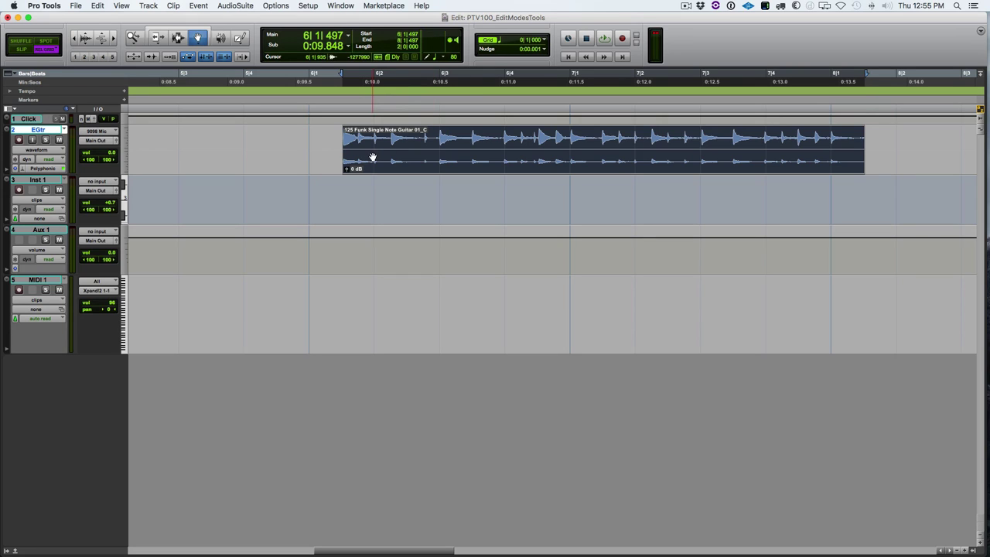
left_click_drag(420, 156, 448, 159)
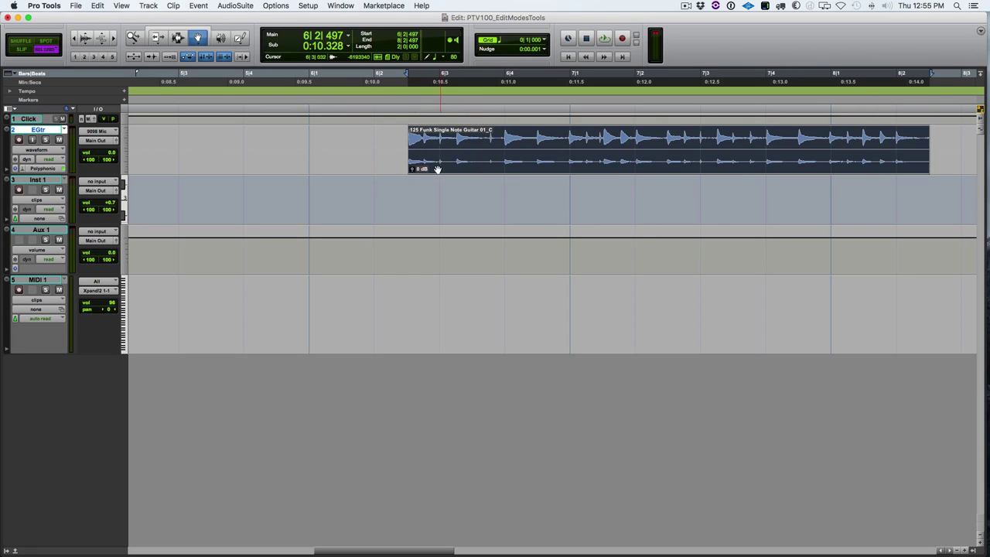
- Switch to Absolute Grid and move the Single Note Guitar 01_C clip to 6|3|000, and back to start at 6|1|000
left_click(43, 48)
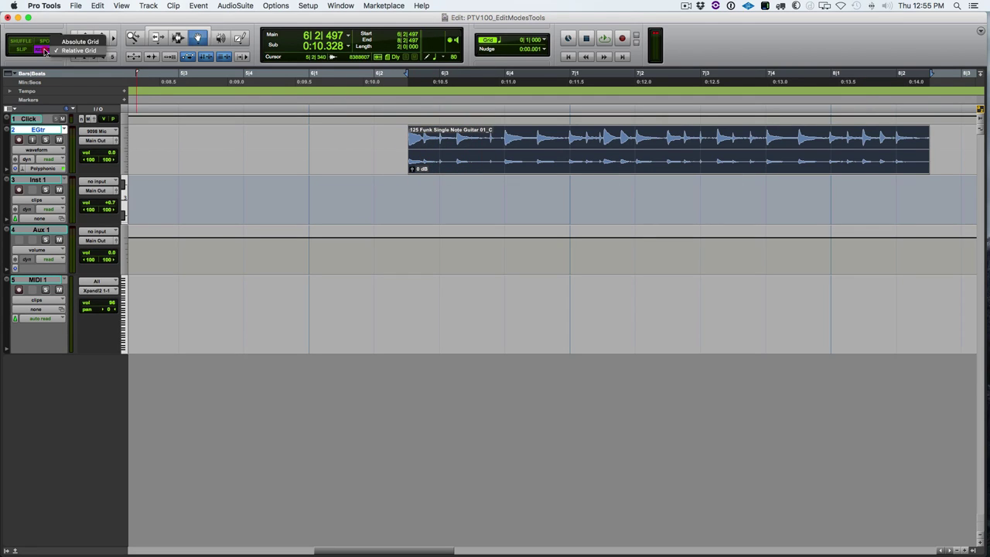
left_click(78, 44)
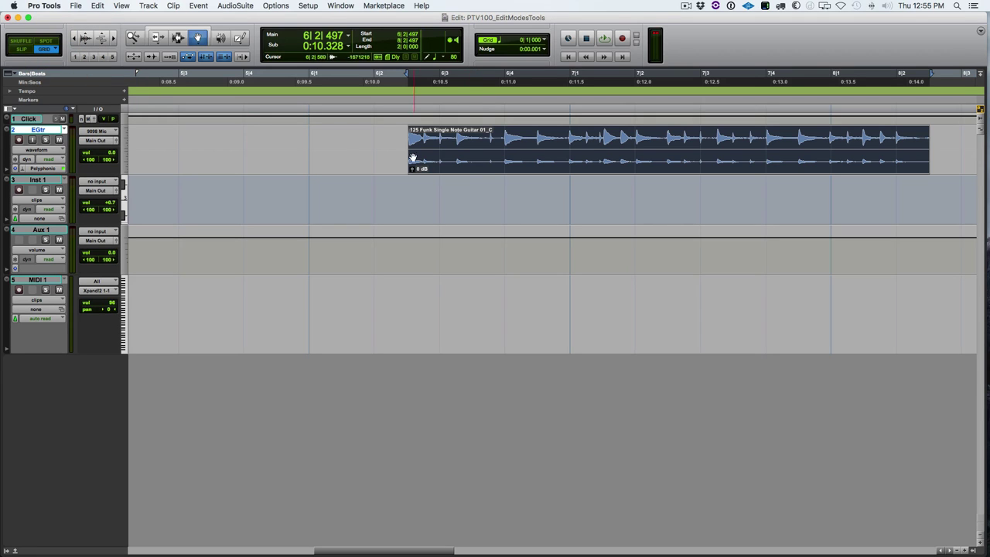
mouse_move(470, 157)
left_mouse_down()
mouse_move(405, 161)
mouse_move(488, 164)
left_mouse_up()
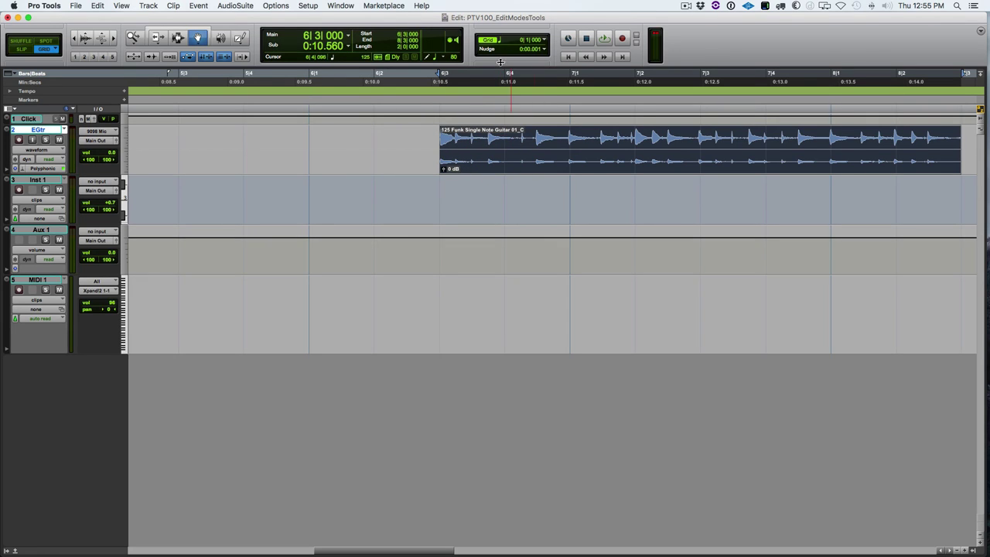
key("space")
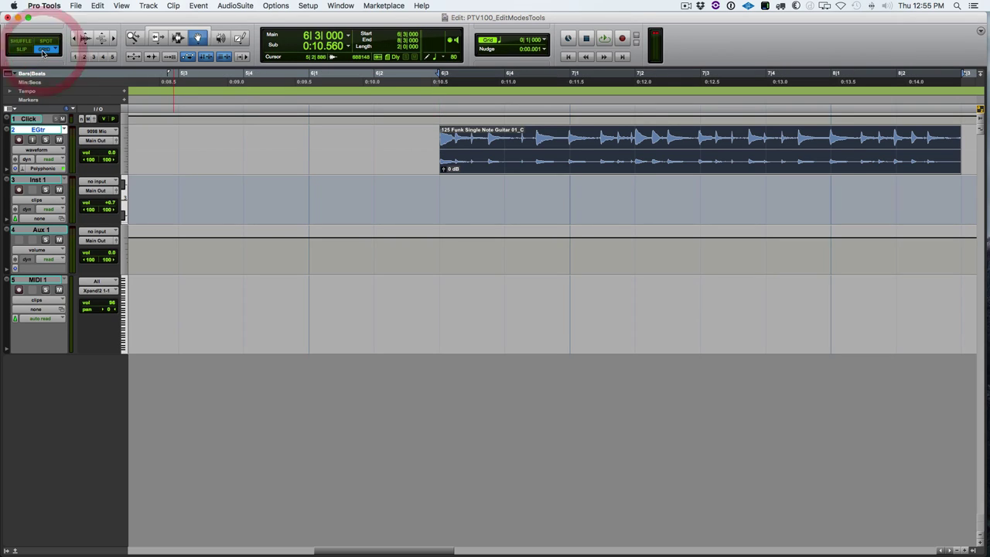
left_click_drag(490, 161, 394, 163)
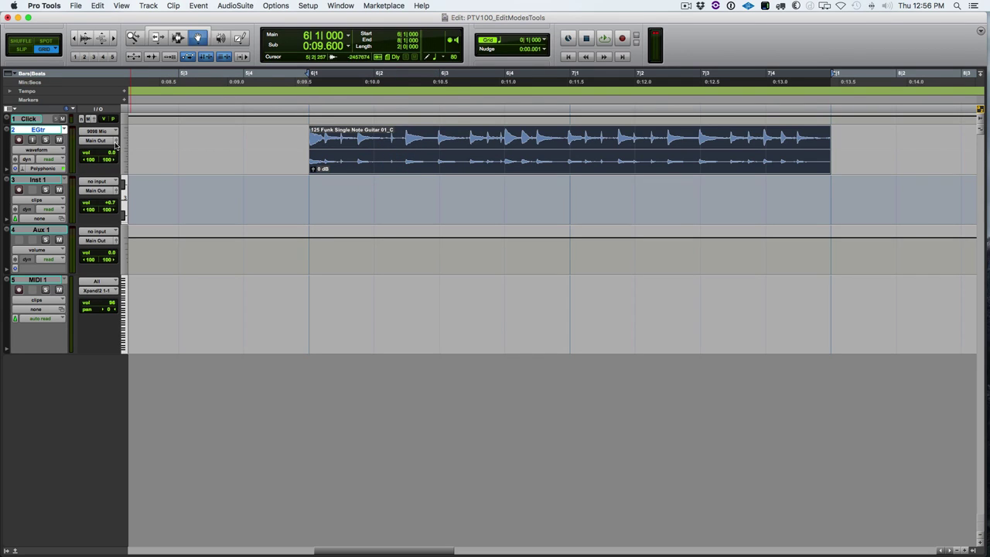
- Switch to Shuffle mode and snap the Single Note Guitar 01_C clip against the end of the first guitar clip at 5|1|000
key("alt+a")
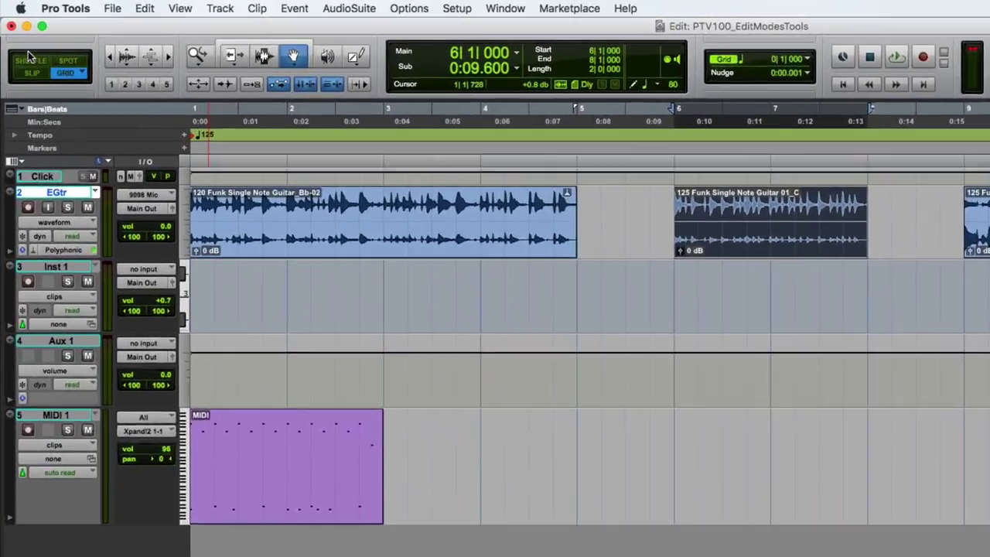
left_click(21, 41)
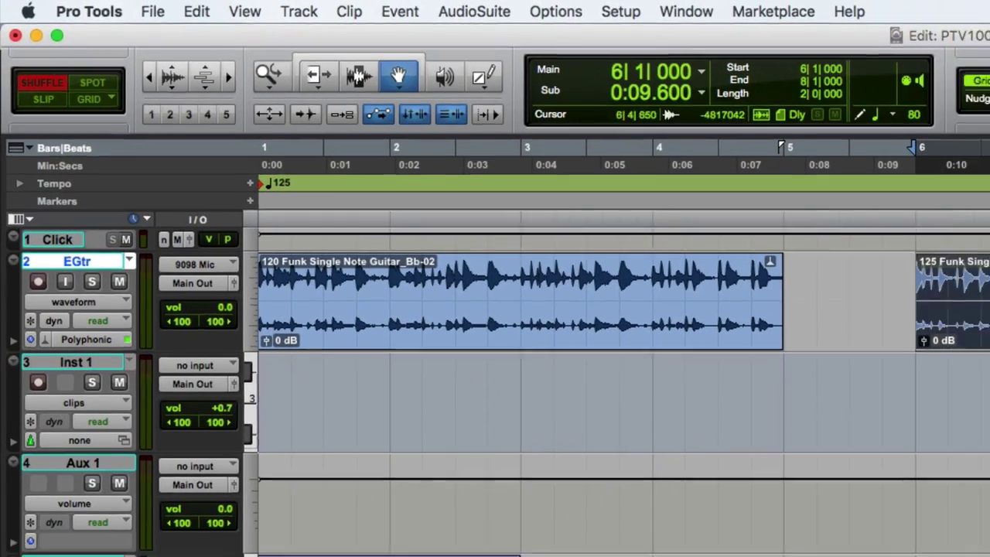
left_click_drag(989, 341, 879, 334)
- Shuffle the Single Note Guitar 01_C clip against the start of the Funk Wah Guitar clip, at 7|1|000
left_click_drag(424, 161, 608, 161)
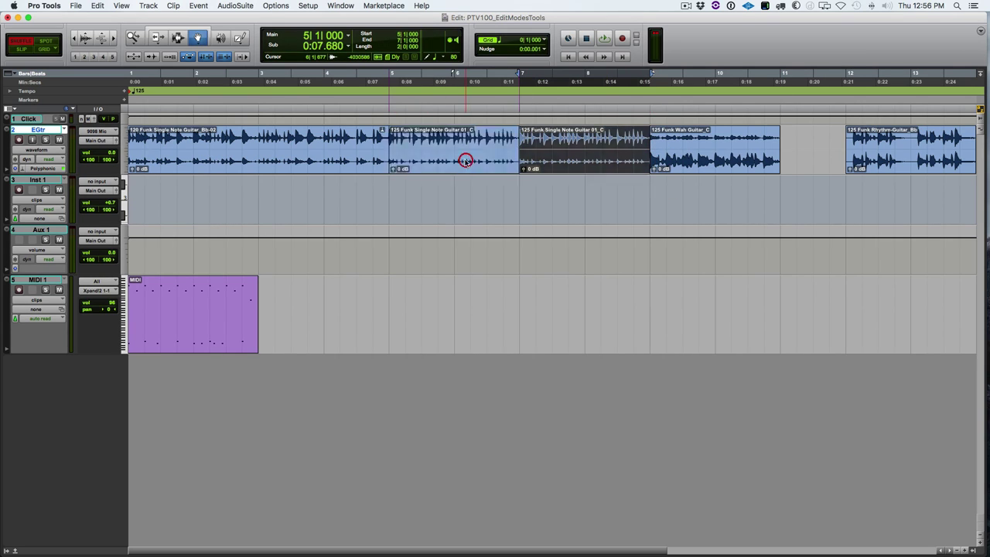
key("super+z")
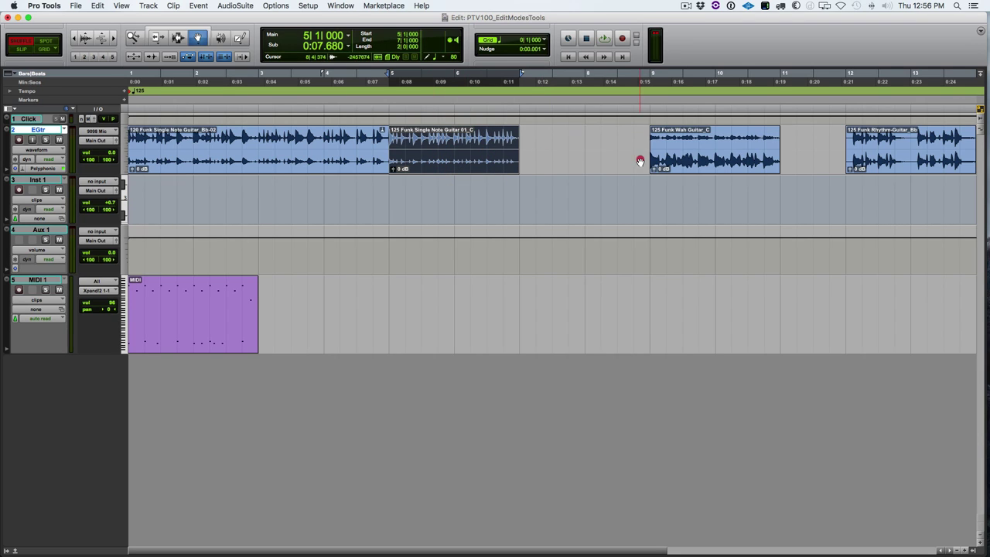
key("super+shift+z")
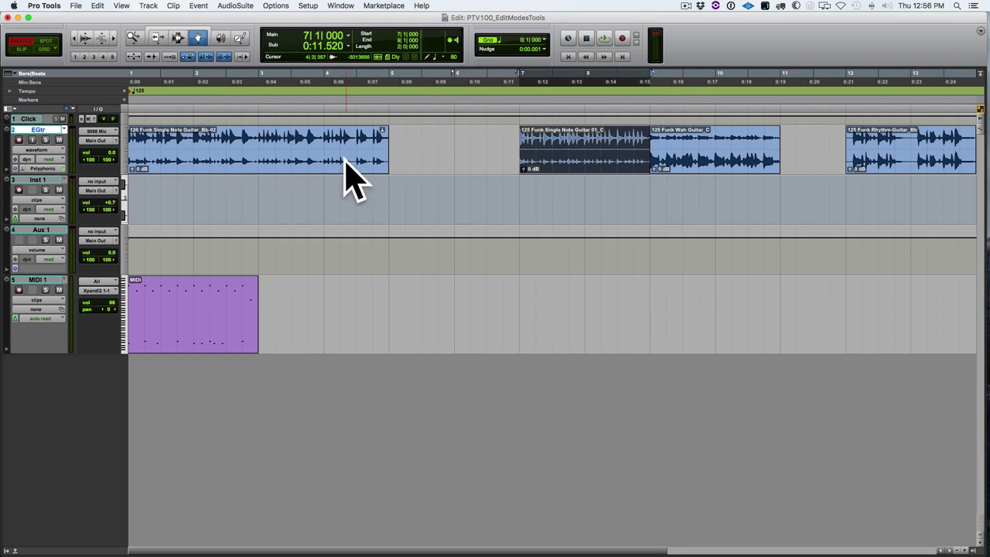
- Shuffle the Single Note Guitar 01_C clip to 5|1|000 and the Funk Wah Guitar_C clip directly behind it at 7|1|000
left_click_drag(564, 162, 426, 163)
left_click_drag(656, 160, 616, 159)
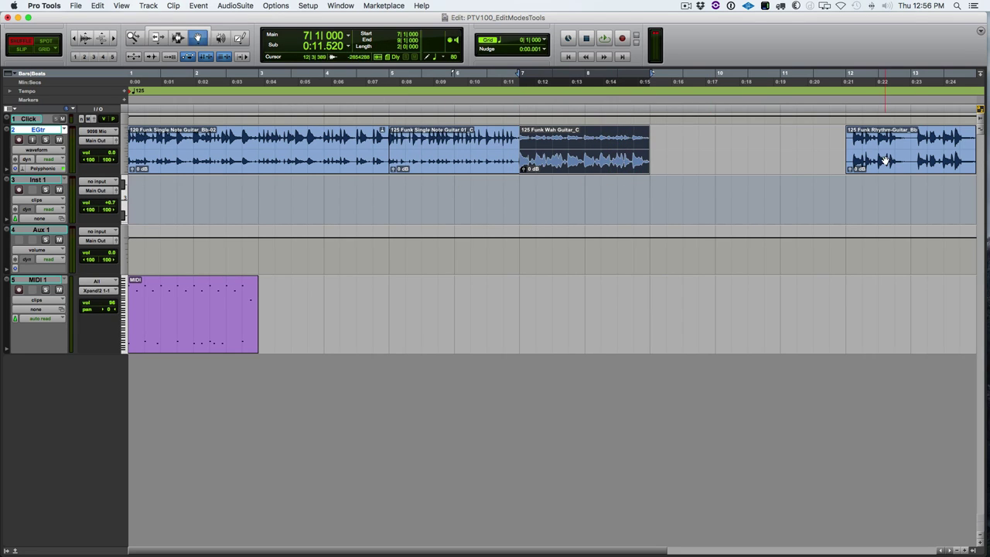
- Shuffle the Funk Rhythm-Guitar_Bb clip to 9|1|000, then to 5|1|000, undoing and repeating the second move
left_click_drag(913, 160, 713, 164)
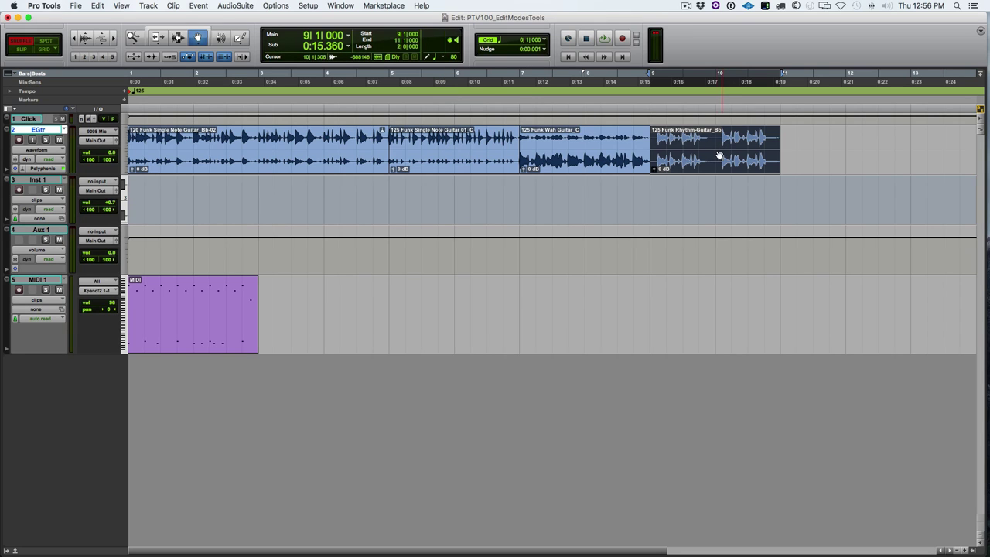
left_click(425, 147)
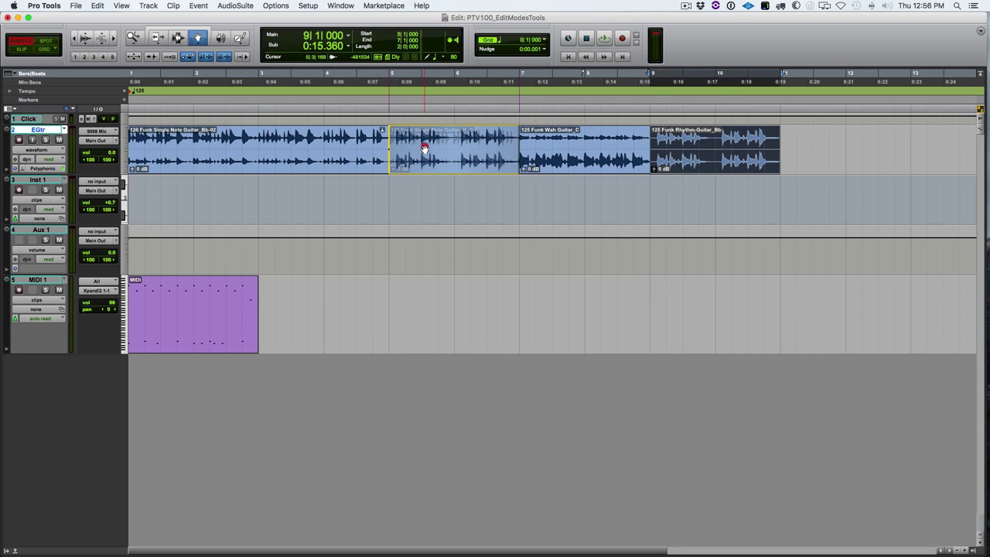
left_click_drag(425, 148, 425, 153)
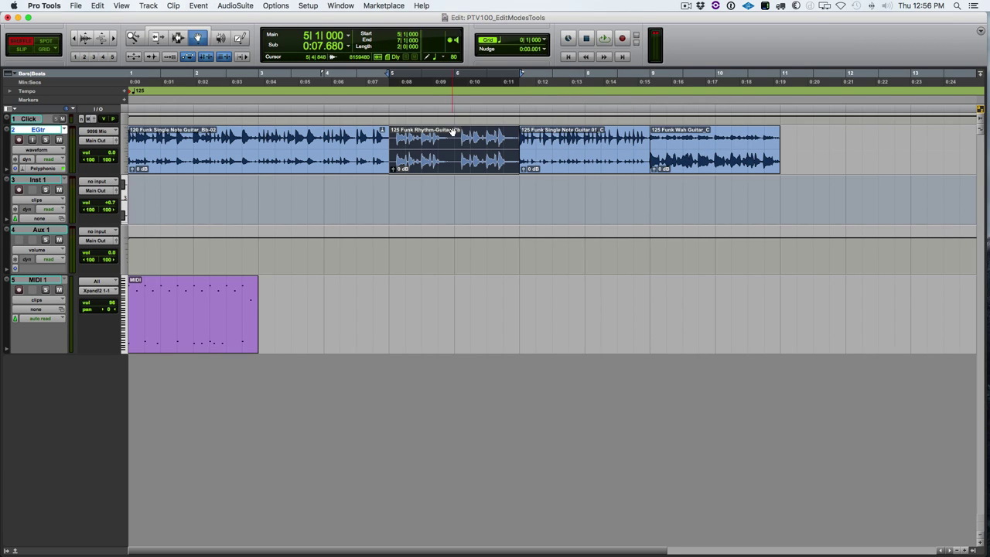
key("super+z")
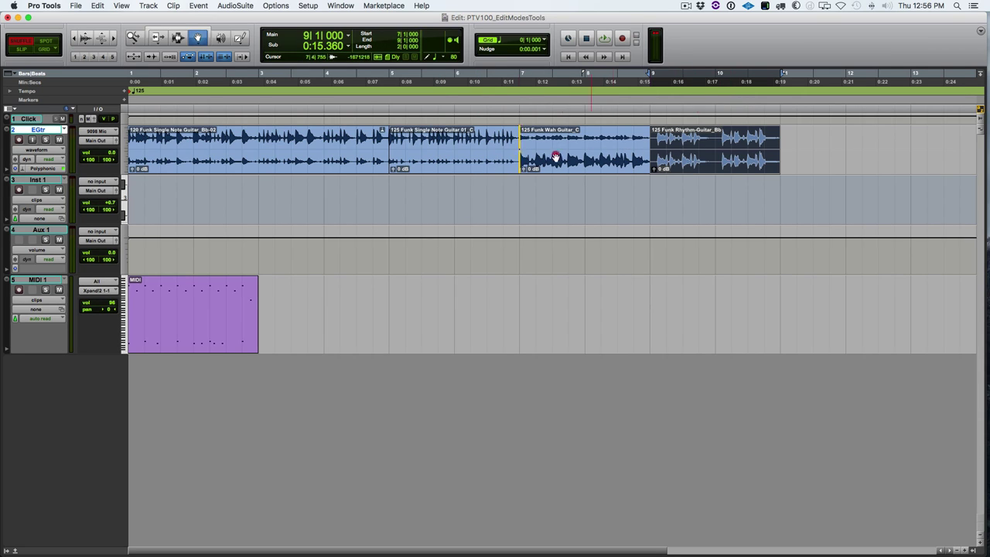
left_click(447, 157)
left_click_drag(446, 156, 438, 155)
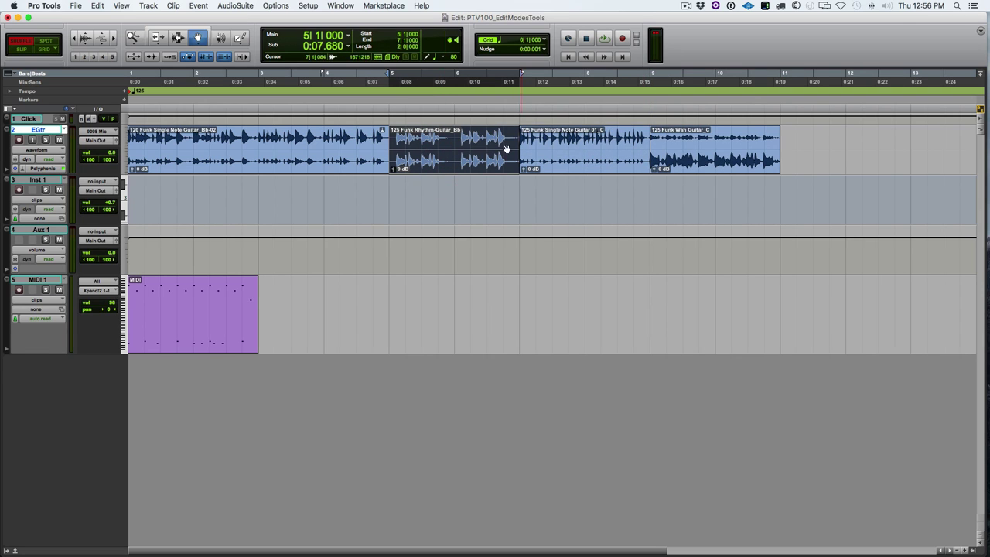
- Shuffle the Funk Rhythm-Guitar_Bb clip to 7|1|000 and the Funk Wah Guitar_C clip directly behind the first clip at 5|1|000
left_click(621, 150)
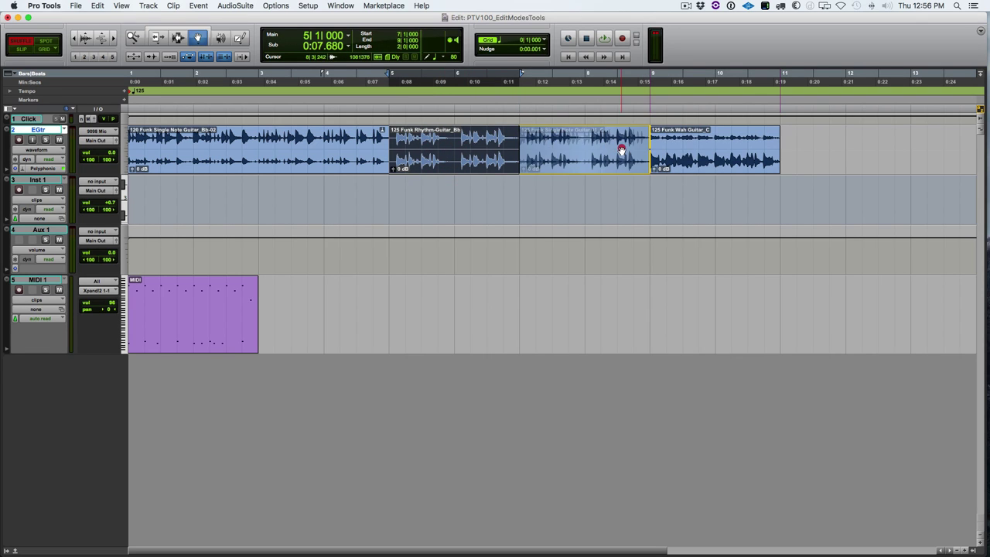
left_click_drag(621, 149, 618, 159)
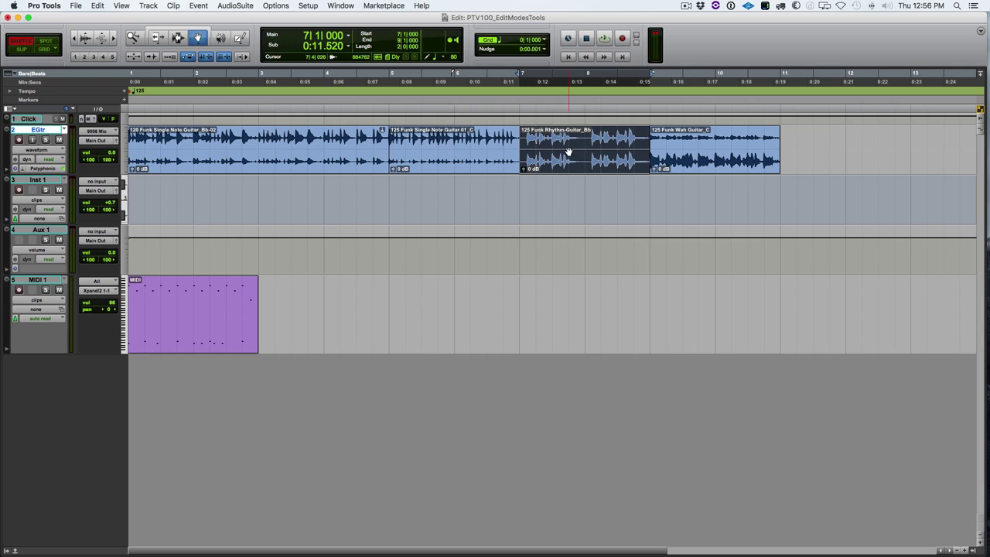
scroll(722, 147, "right", 1)
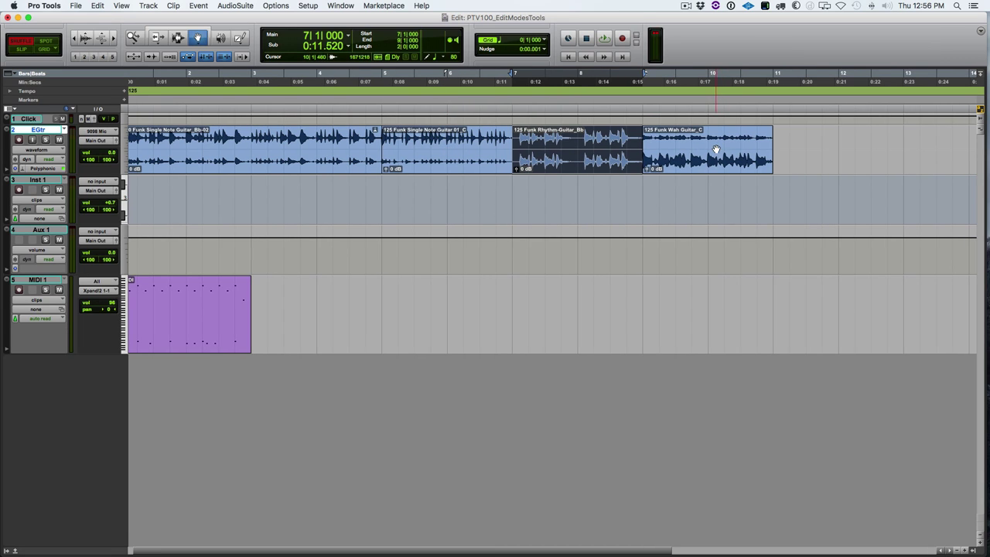
left_click_drag(717, 148, 423, 149)
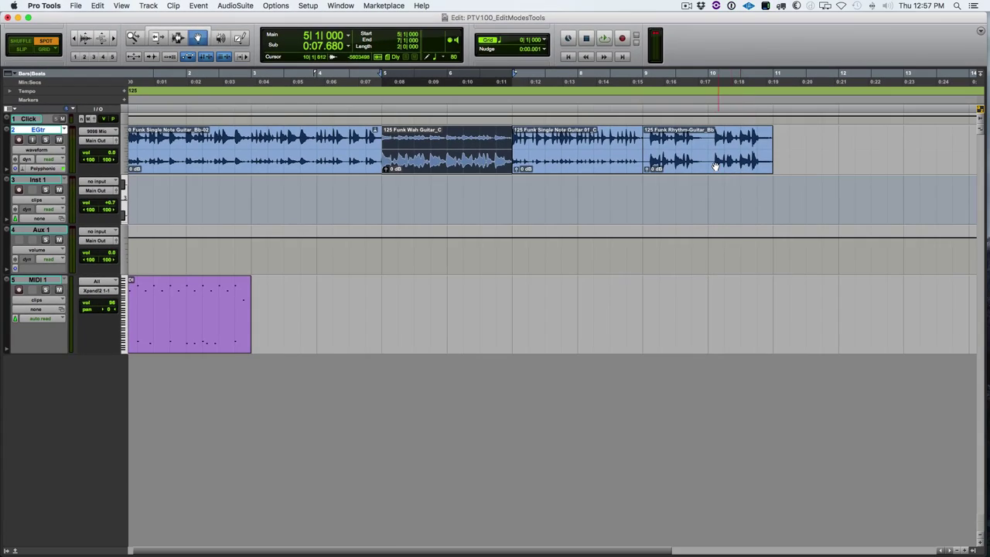
- Spot the Funk Rhythm-Guitar_Bb clip to a start of 12|1|000 on the Bars|Beats time scale
left_click(715, 167)
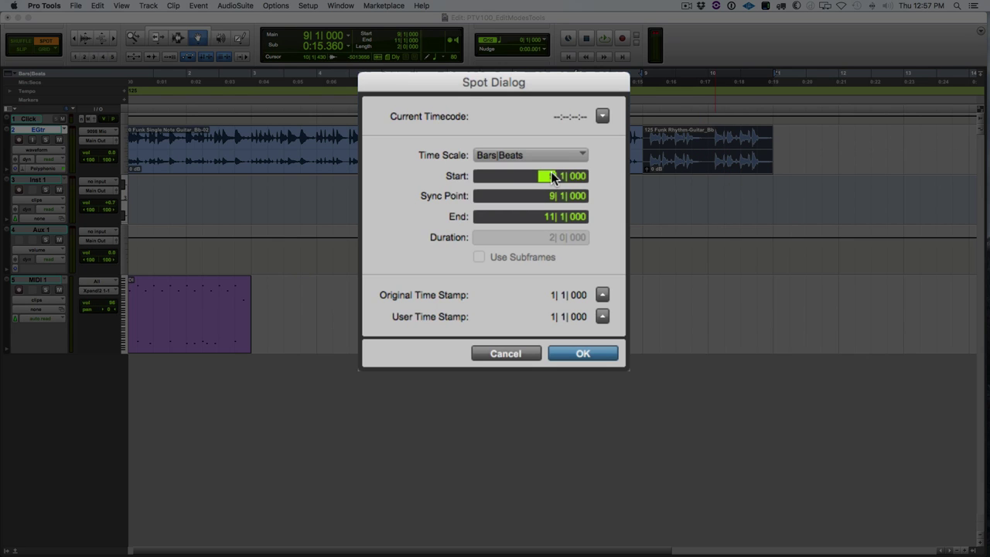
type("12")
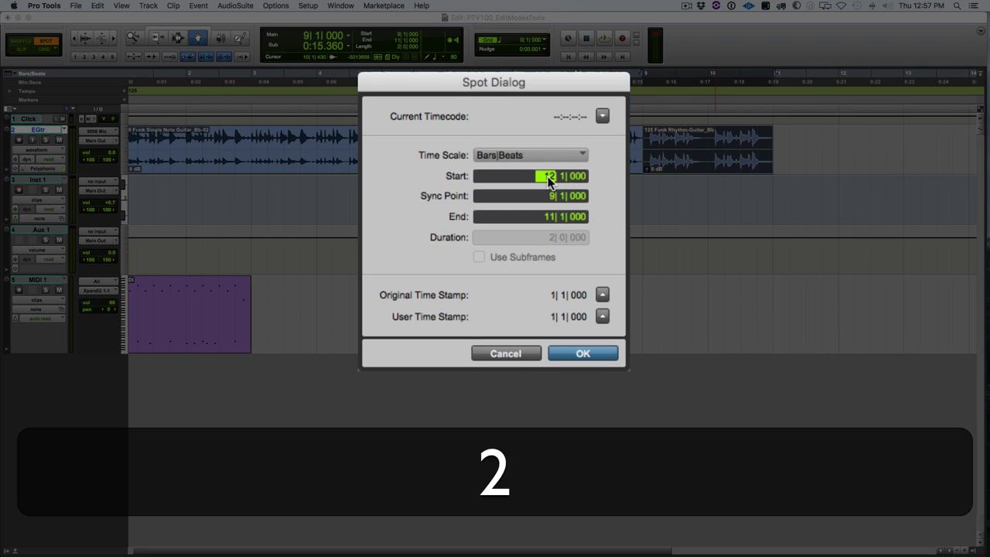
key("Return")
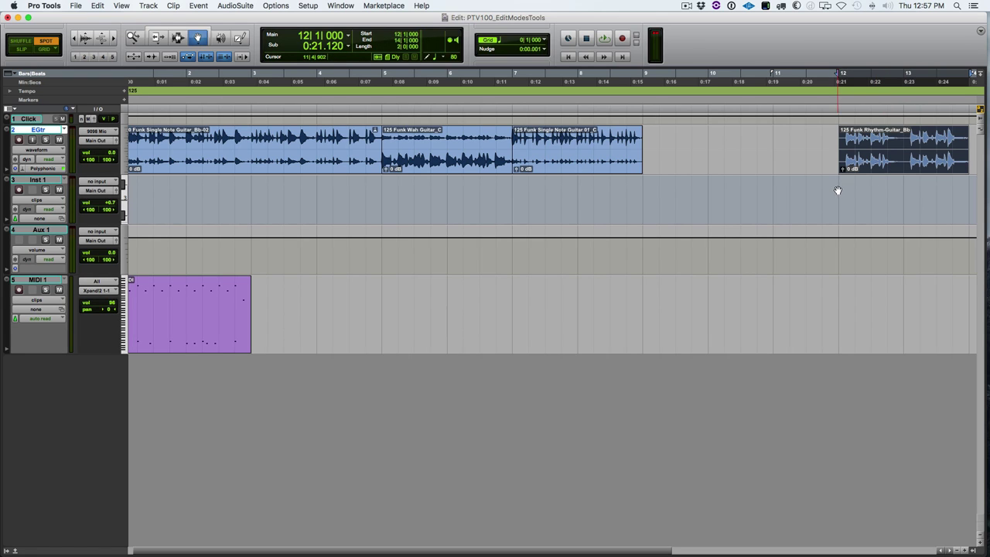
- Spot the Funk Rhythm-Guitar_Bb clip back against the preceding clip with a start of 9|1|000
left_click(873, 155)
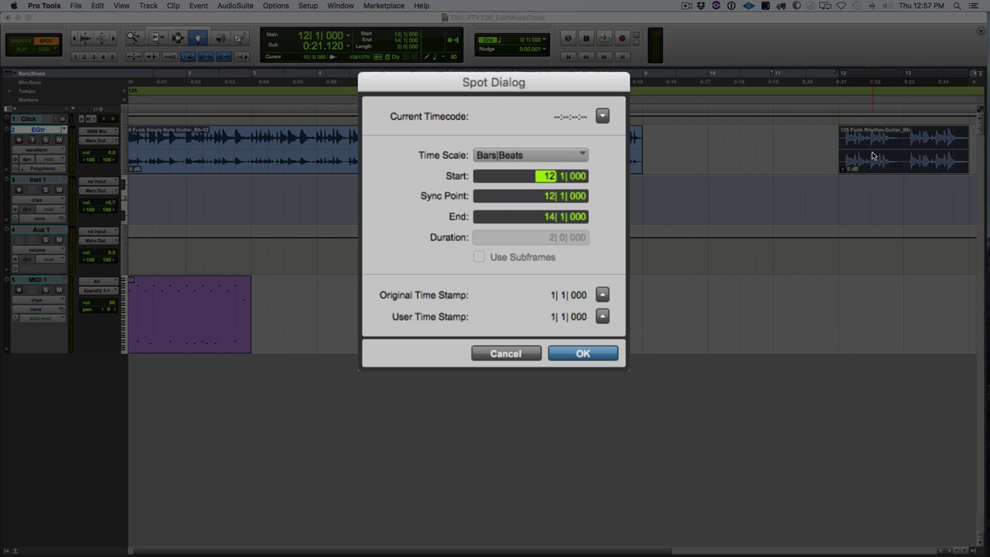
type("9")
key("Return")
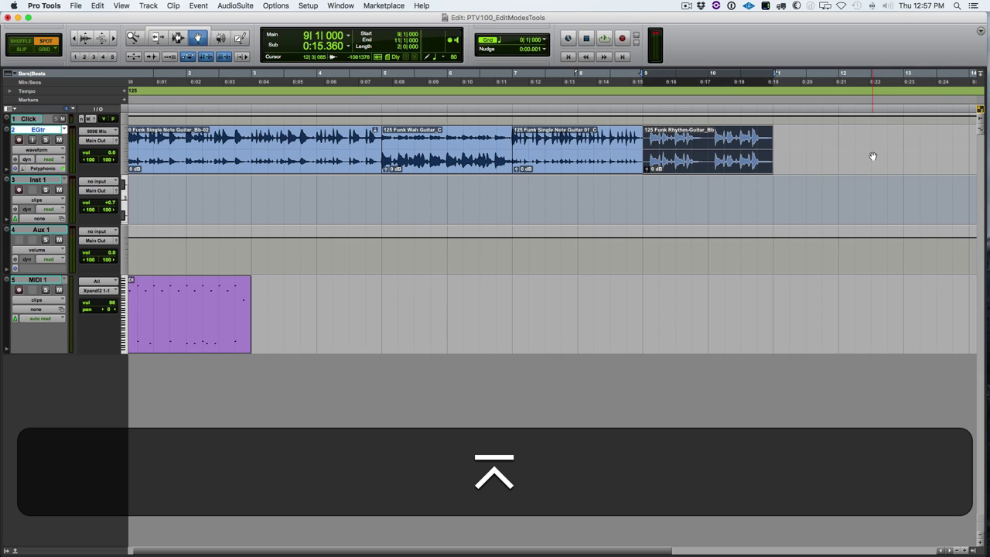
left_click(695, 157)
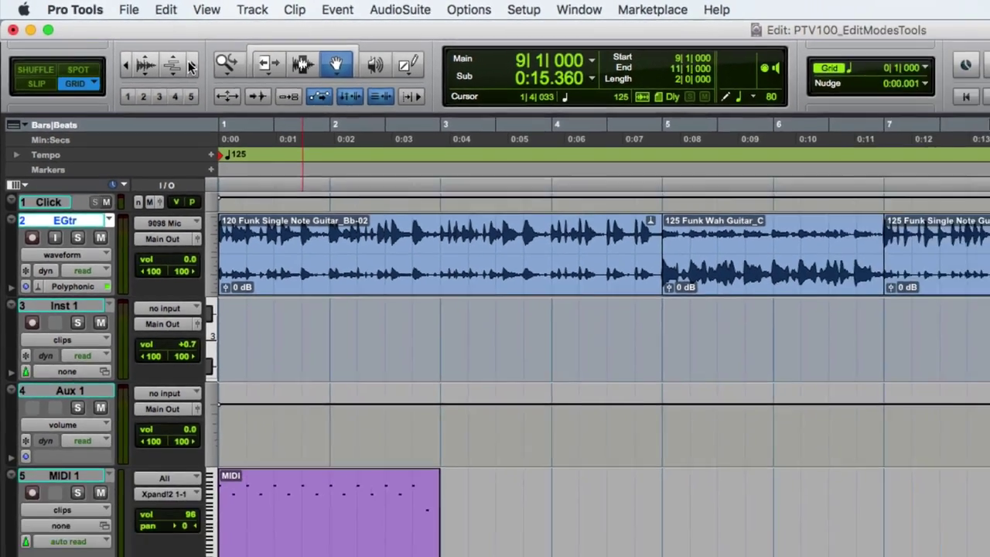
- Zoom the timeline horizontally in and out around the selected Funk Rhythm-Guitar_Bb clip
left_click(230, 80)
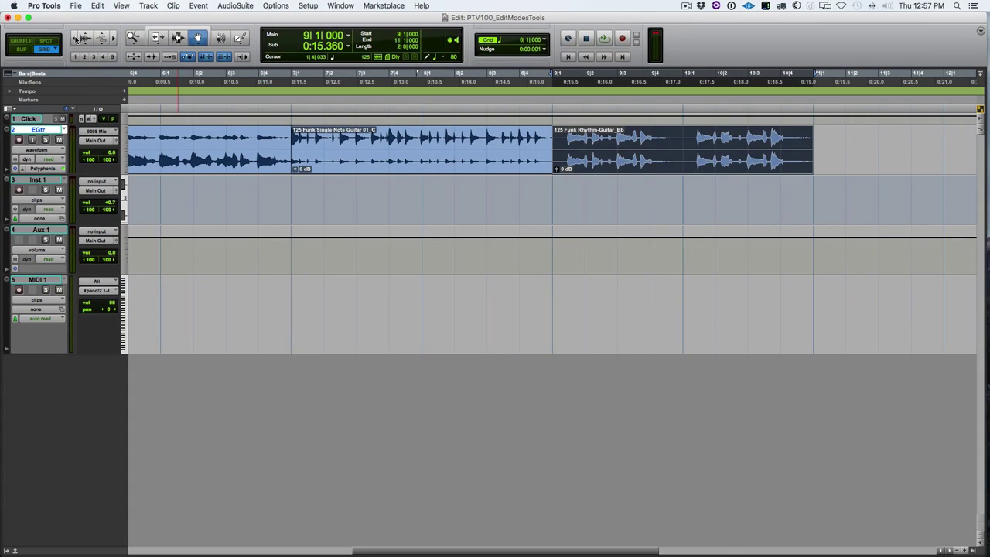
left_click(75, 38)
left_click(75, 38)
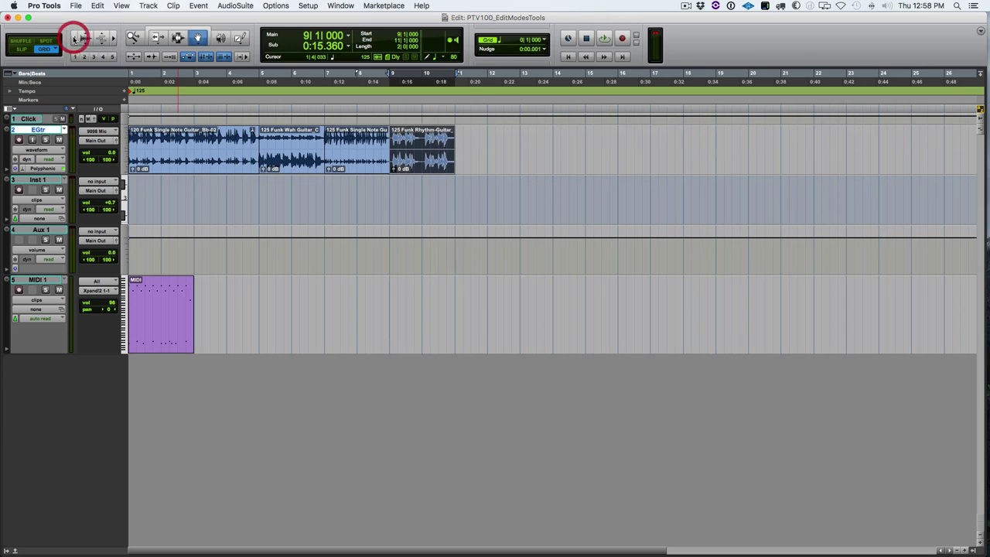
left_click(113, 41)
left_click(114, 40)
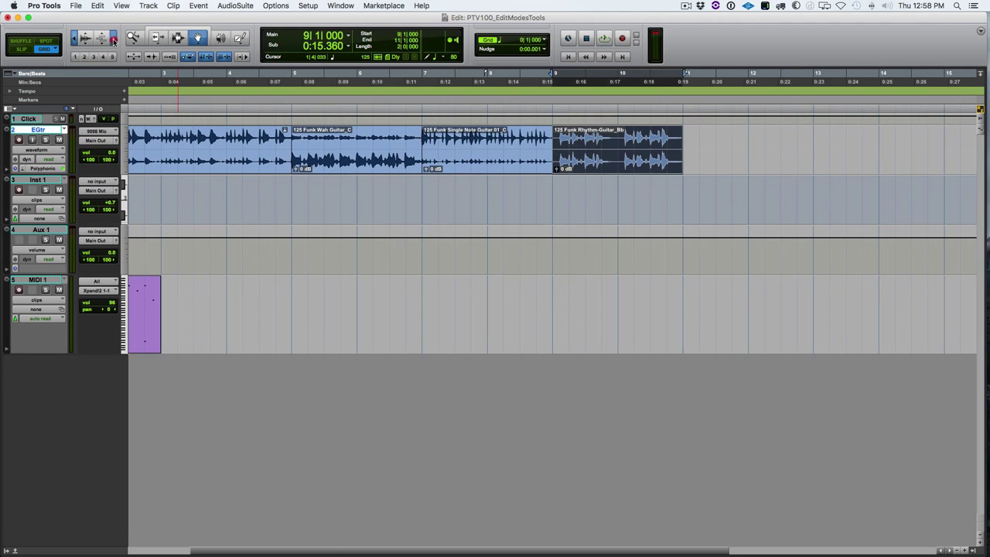
left_click(76, 38)
key("super+bracketleft")
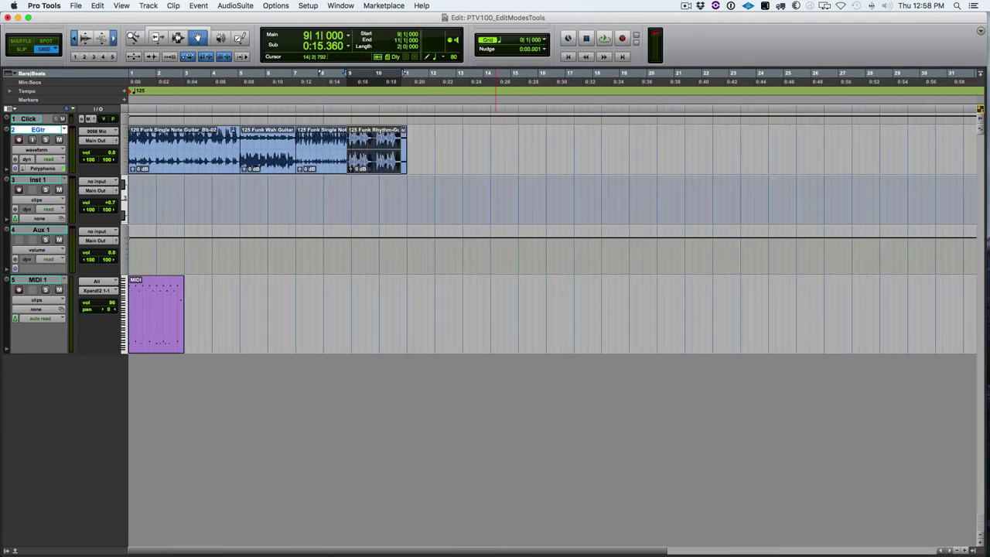
key("super+bracketright")
key("super+bracketleft")
key("super+bracketleft")
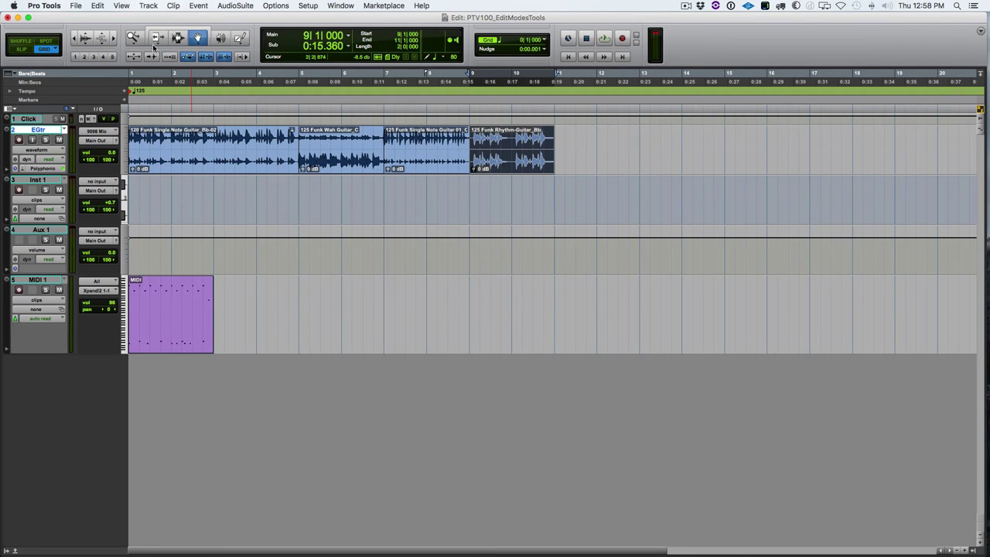
- Select the beat from 5|4|000 to 6|1|000 in the Funk Wah Guitar_C clip with the Selector tool
key("F7")
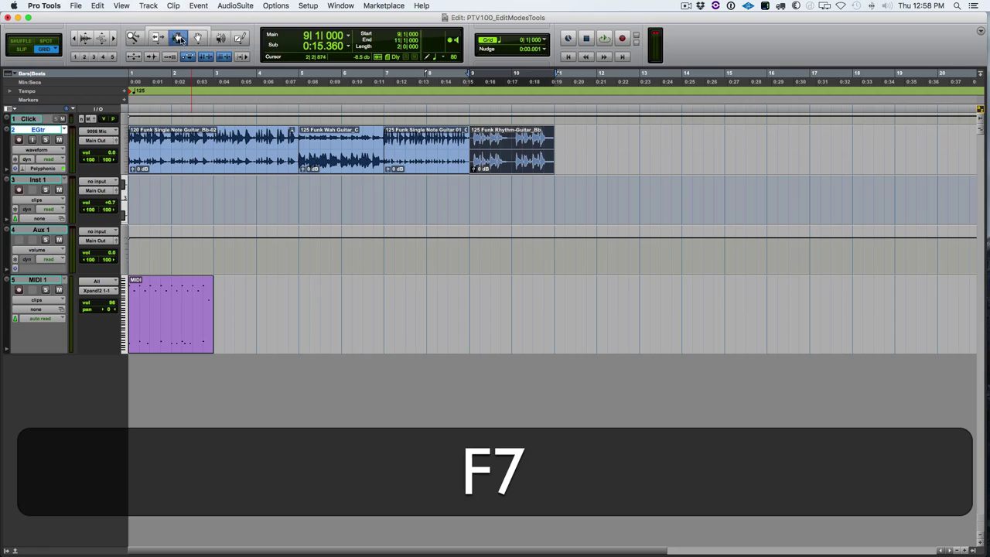
left_click(336, 153)
left_click_drag(337, 152, 342, 152)
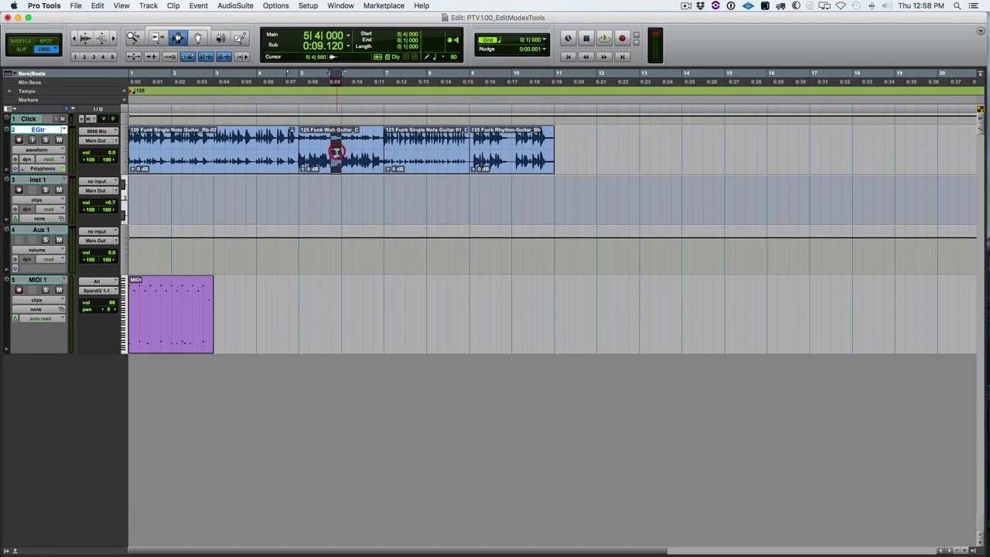
- Zoom in horizontally on the one-beat selection and zoom back out to fit the whole session in view
left_click(114, 40)
left_click(114, 40)
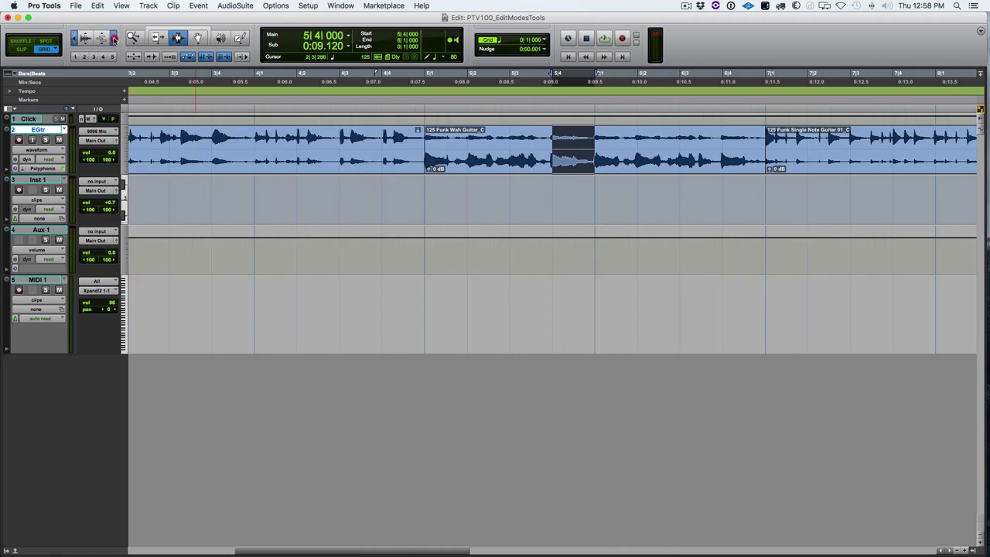
left_click(115, 41)
left_click(114, 39)
left_click(114, 41)
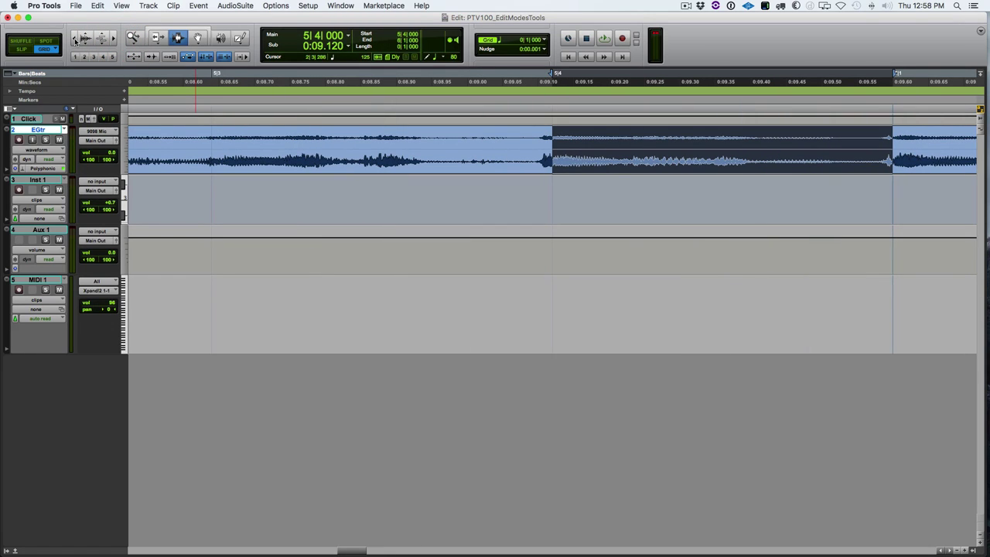
key("alt+a")
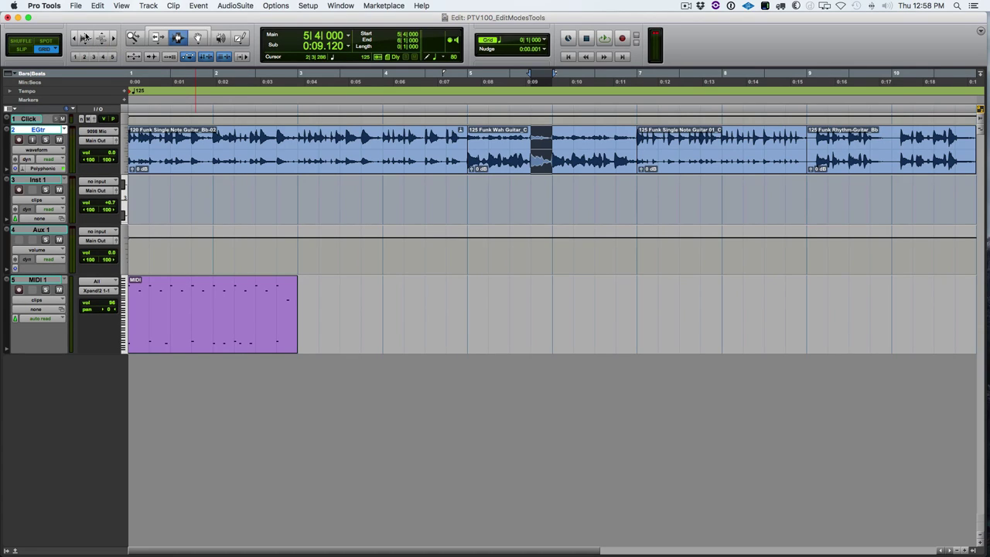
- Zoom the audio waveforms vertically in and out and return them to their starting height
left_click(85, 38)
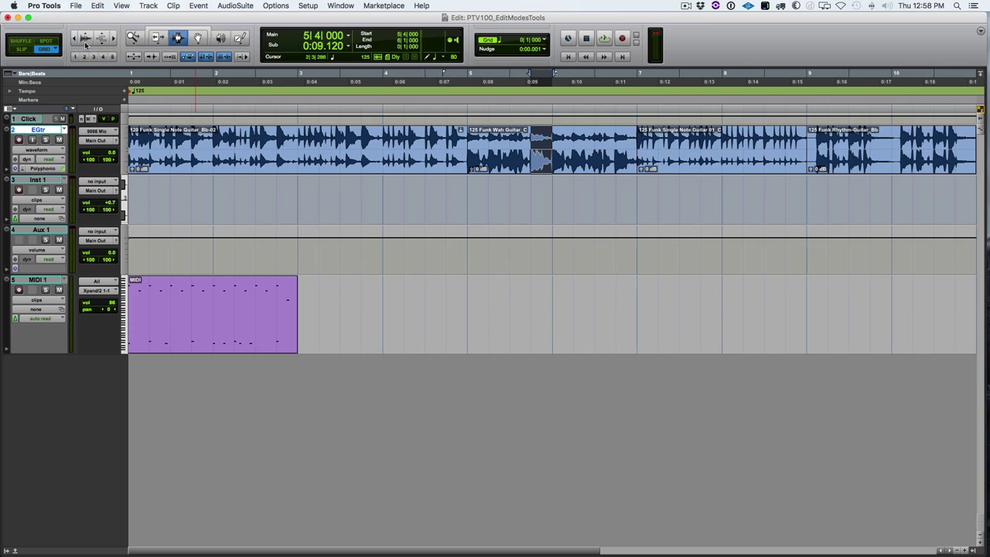
left_click(85, 44)
left_click(85, 44)
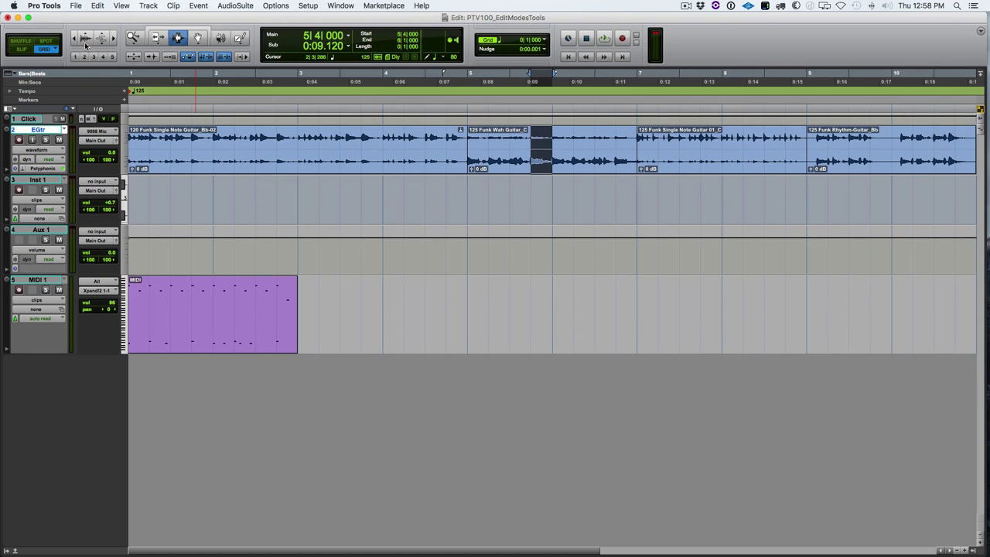
left_click(85, 37)
left_click(85, 36)
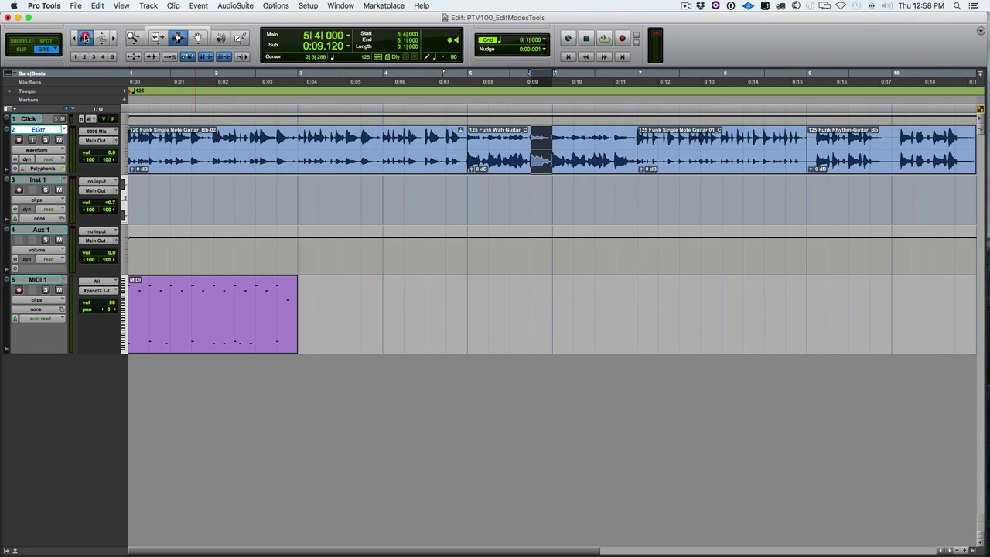
left_click(85, 36)
left_click(85, 44)
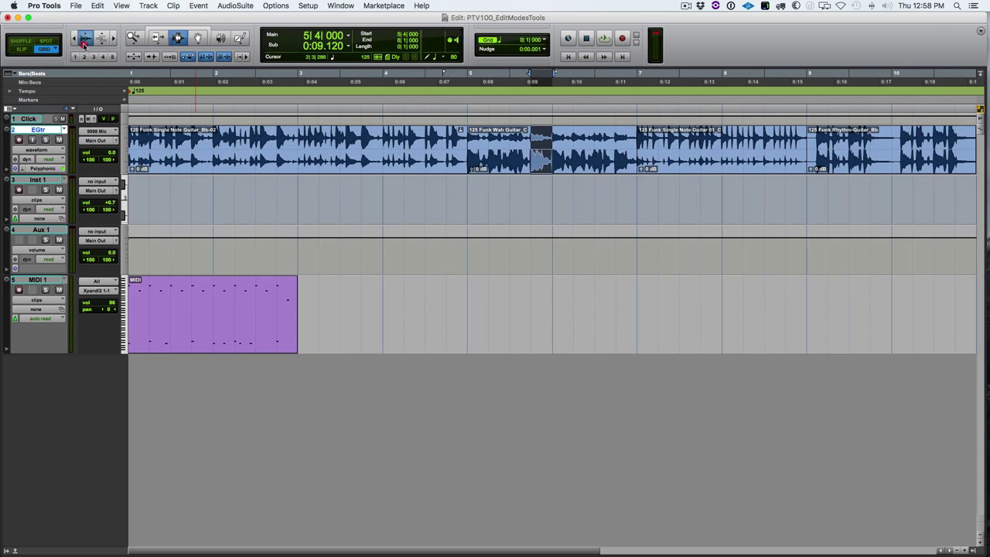
left_click(85, 44)
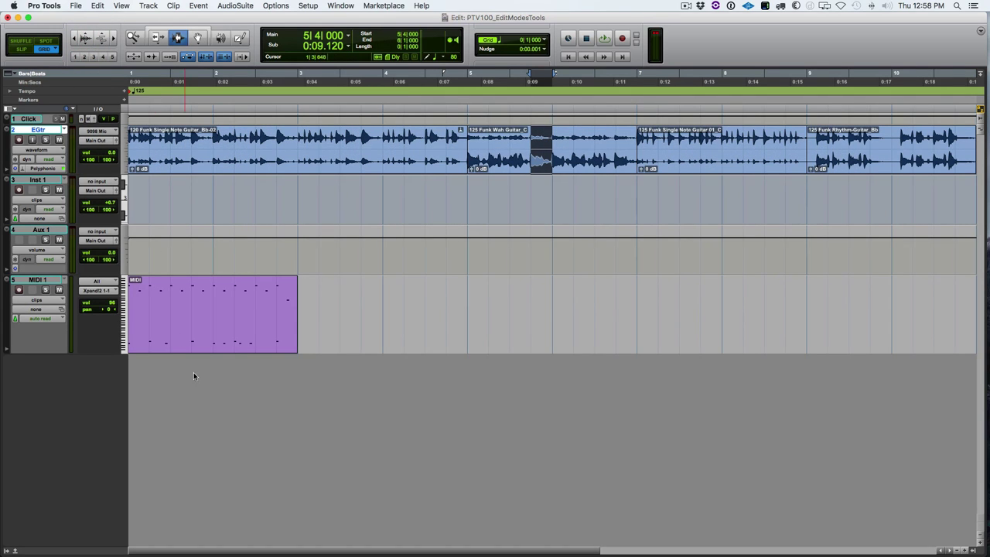
- Switch the MIDI 1 track to the notes view and zoom in vertically on its notes
left_click(57, 299)
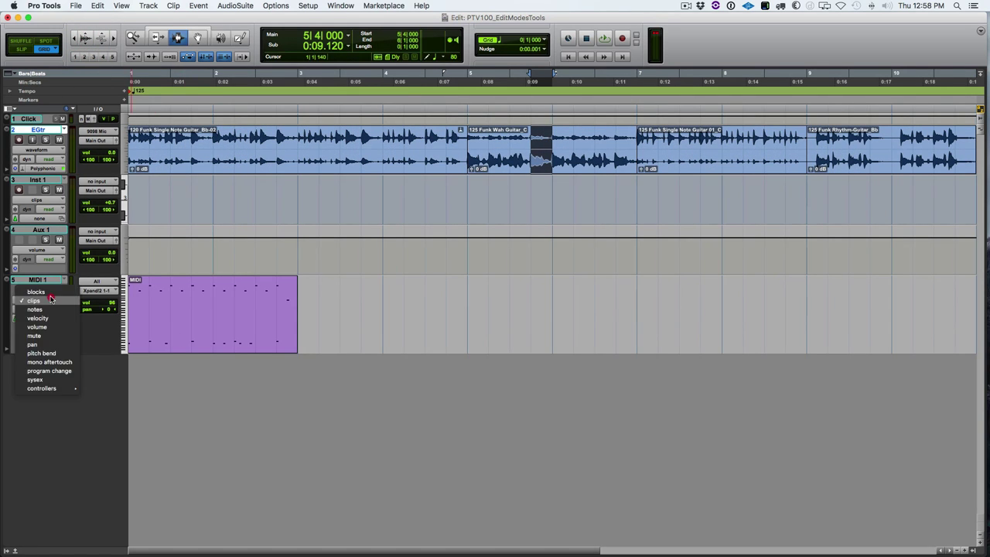
left_click(55, 308)
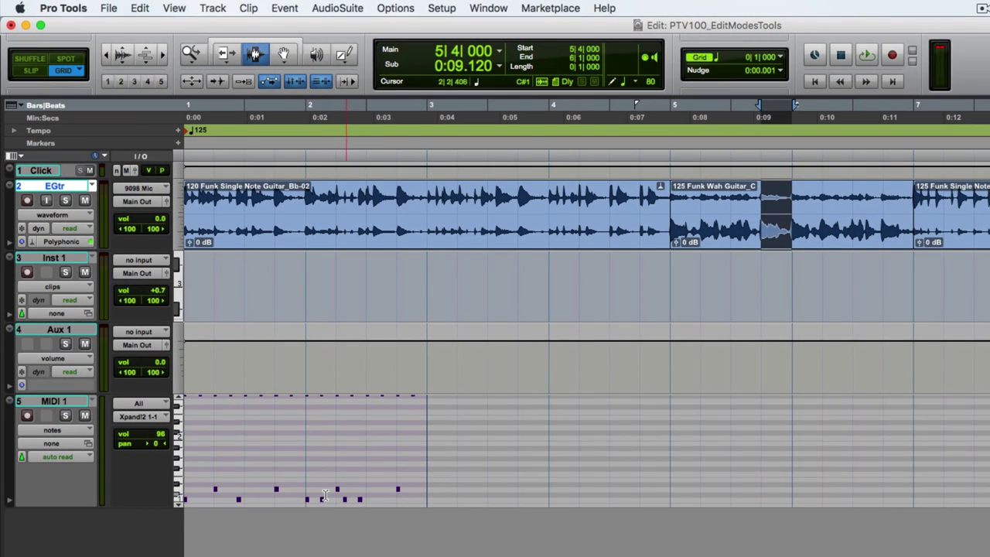
left_click(144, 51)
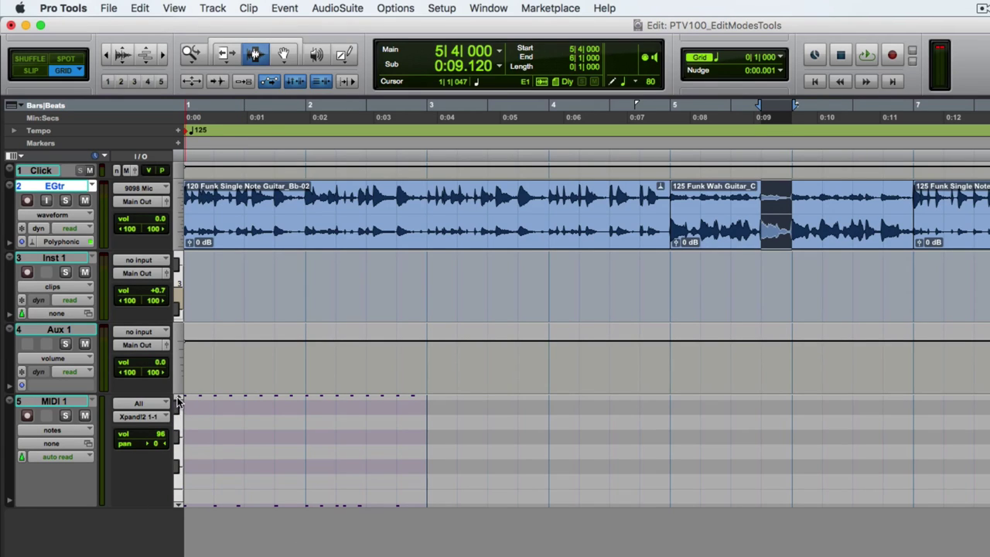
- Scroll the MIDI 1 note display up through the octaves to bring the higher notes into view
left_click(177, 402)
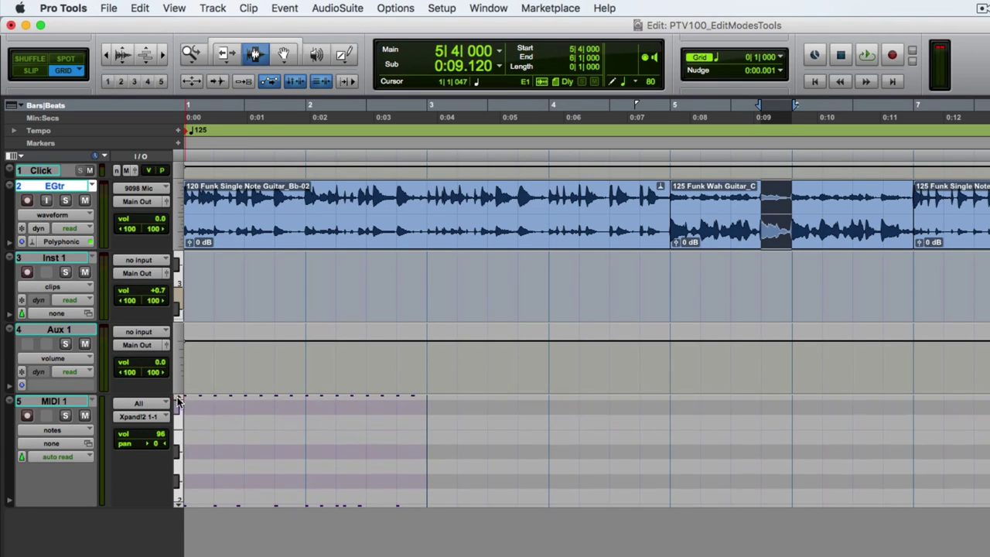
left_click(178, 401)
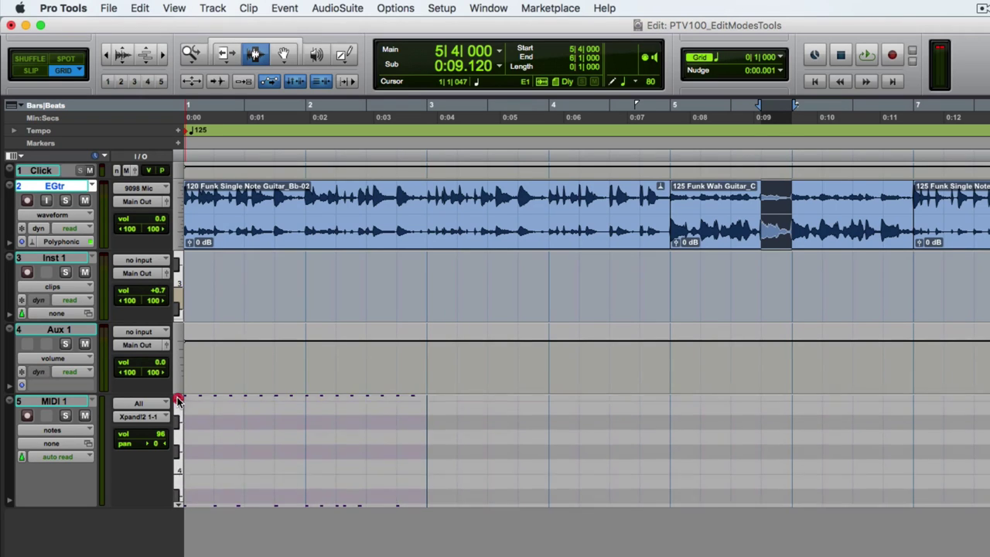
left_click(178, 401)
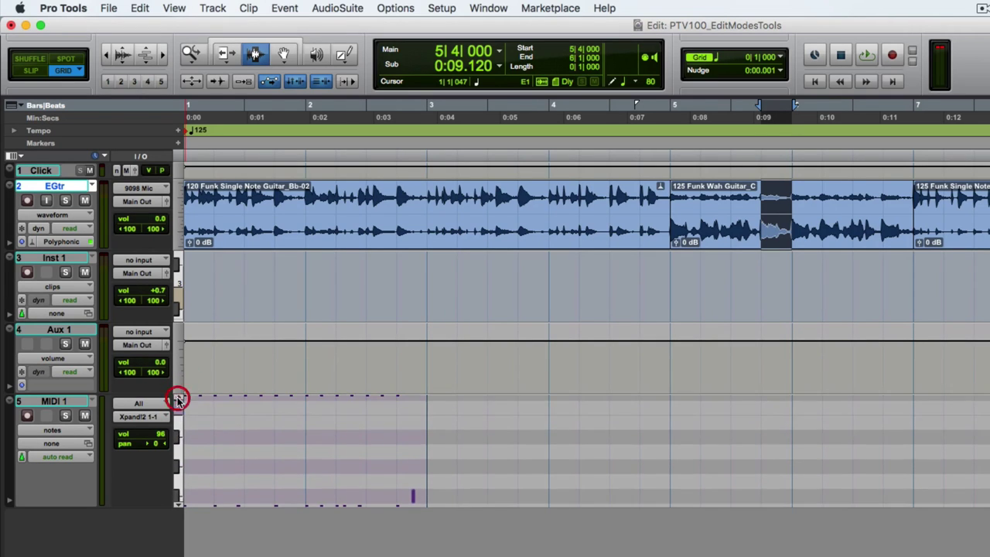
left_click(178, 400)
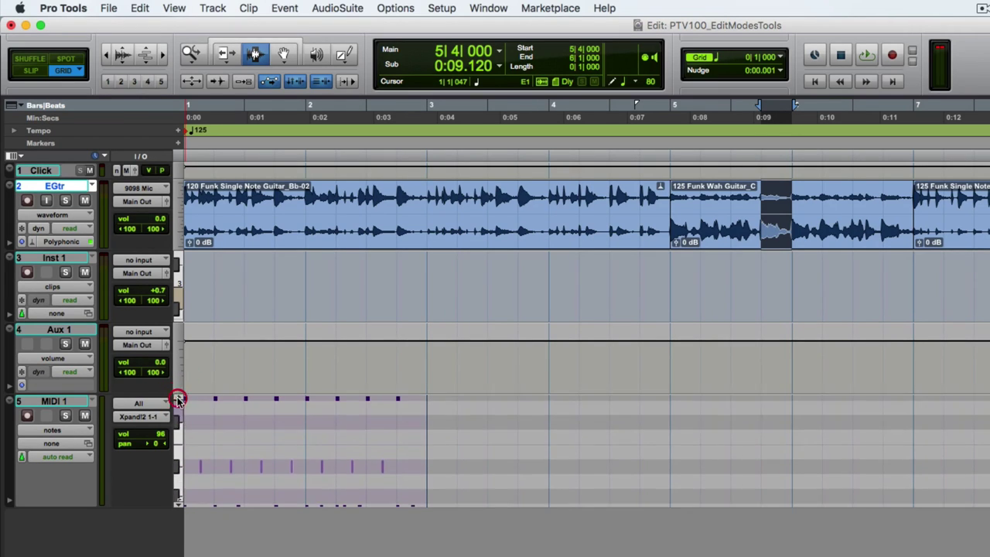
left_click(178, 400)
left_click(178, 400)
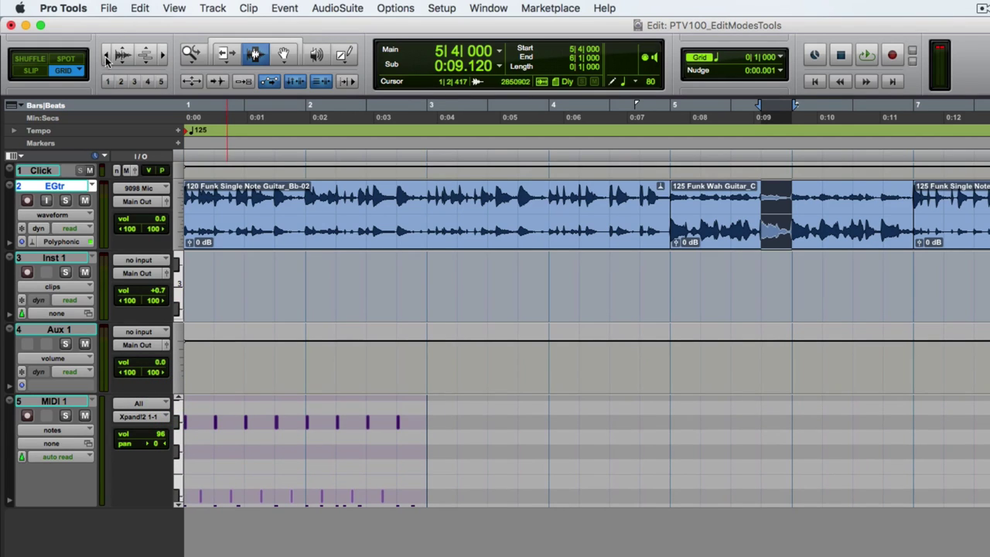
- Zoom the MIDI notes out vertically until the full pitch range fits, and zoom partway back in
left_click(142, 66)
left_click(143, 67)
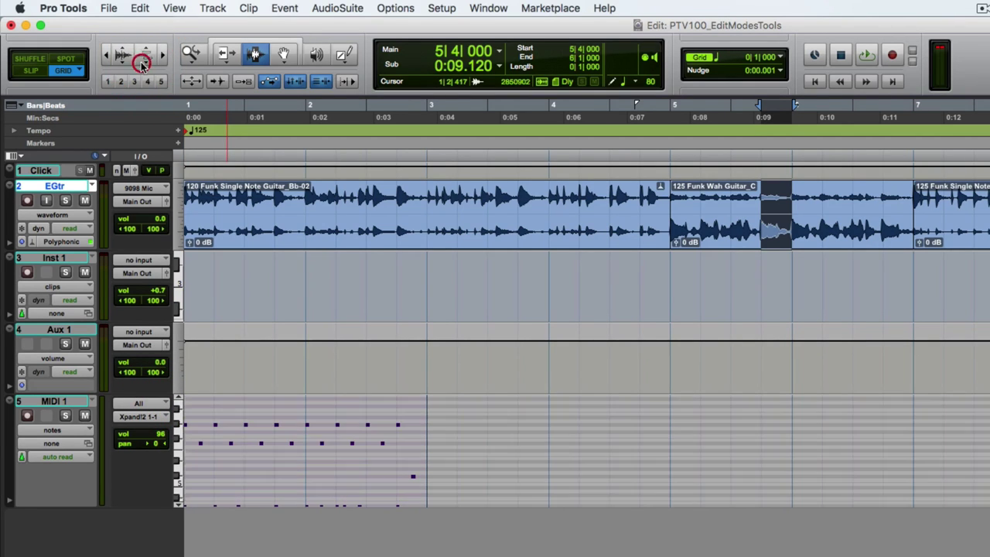
left_click(142, 67)
left_click(142, 67)
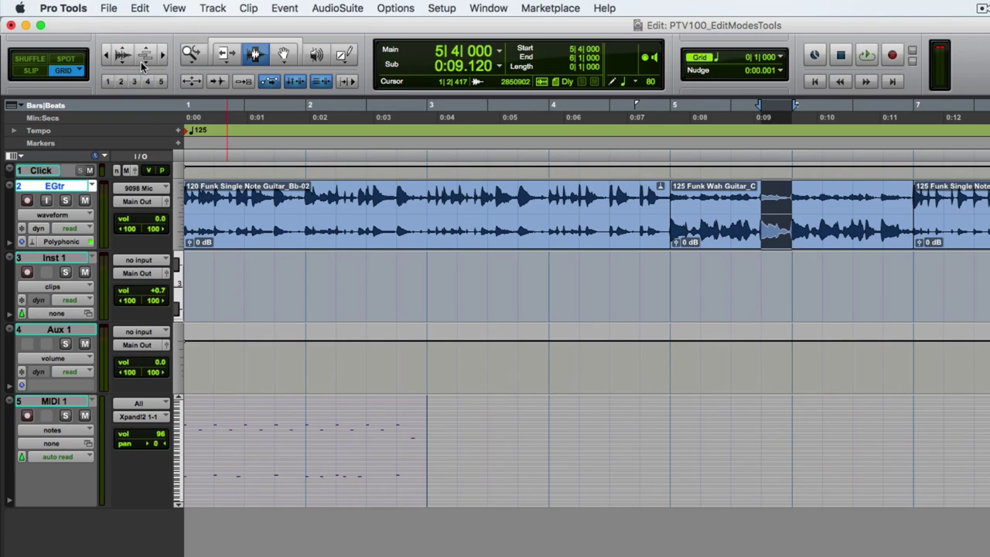
left_click(144, 56)
left_click(145, 57)
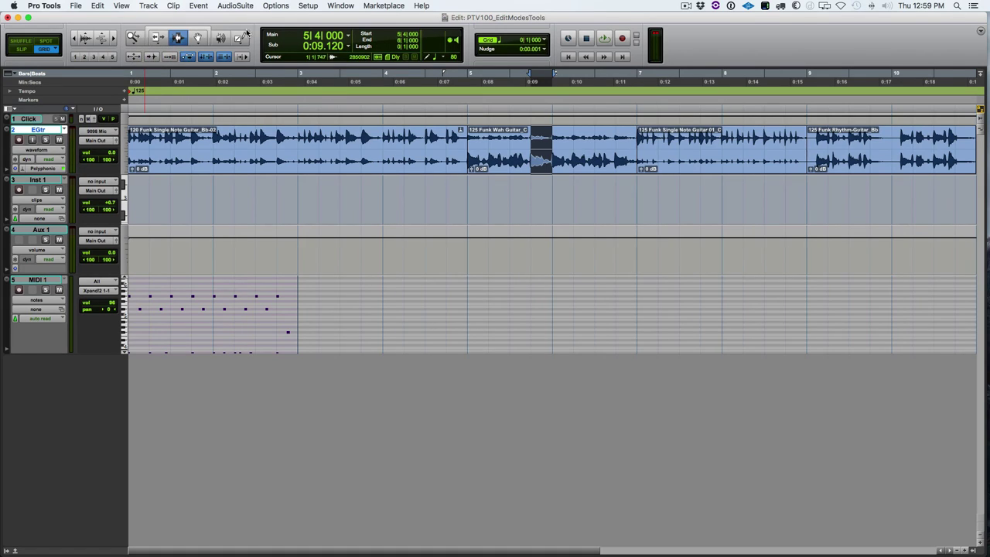
- Set the Zoomer tool to Normal Zoom, zoom in on an area of the first guitar clip and zoom back out
left_click(135, 37)
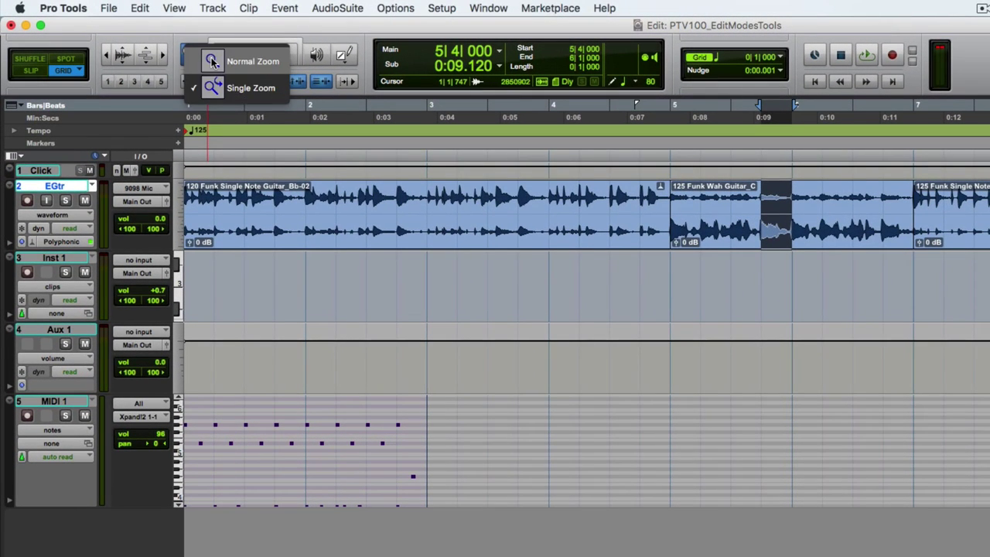
left_click(212, 62)
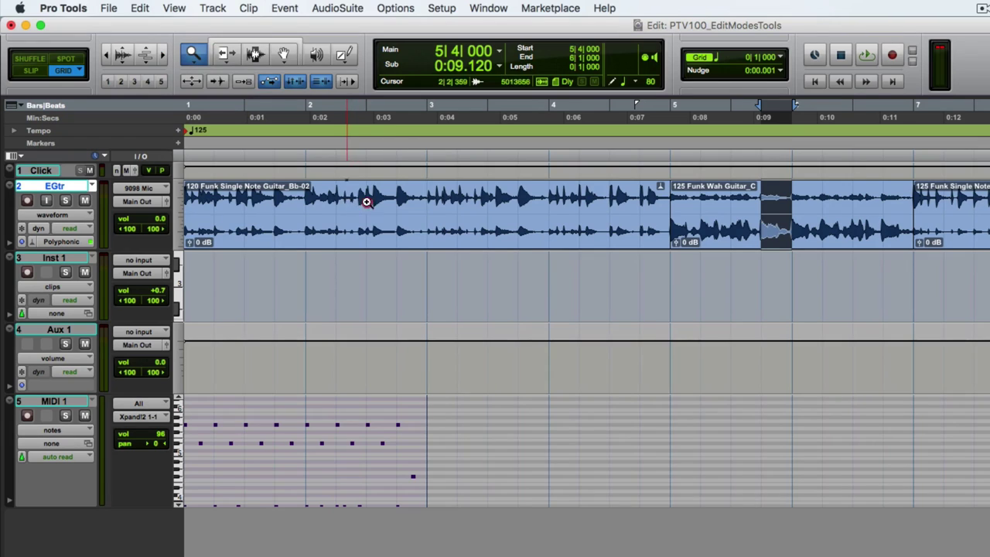
left_click_drag(347, 202, 492, 240)
left_click_drag(377, 232, 515, 242)
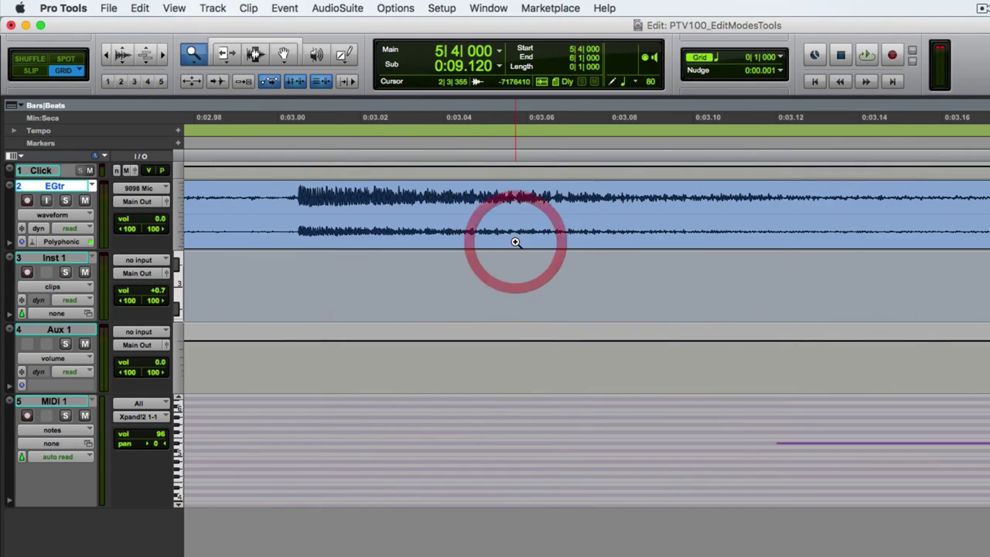
left_click(449, 209, "alt")
left_click(449, 210, "alt")
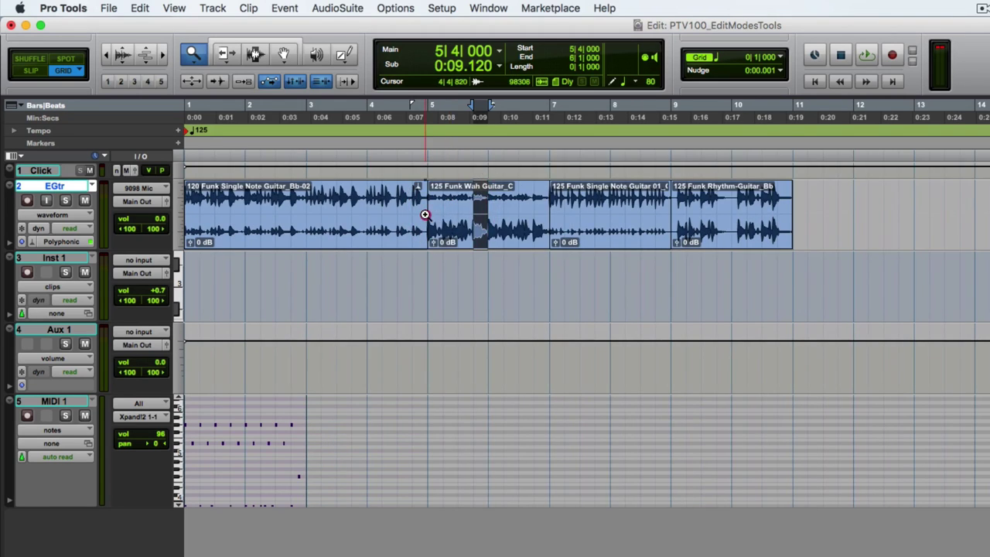
- Zoom in repeatedly near the end of the first guitar clip with the Zoomer tool and zoom back out
left_click(425, 214)
left_click(426, 214)
left_click(426, 214)
left_click(425, 215)
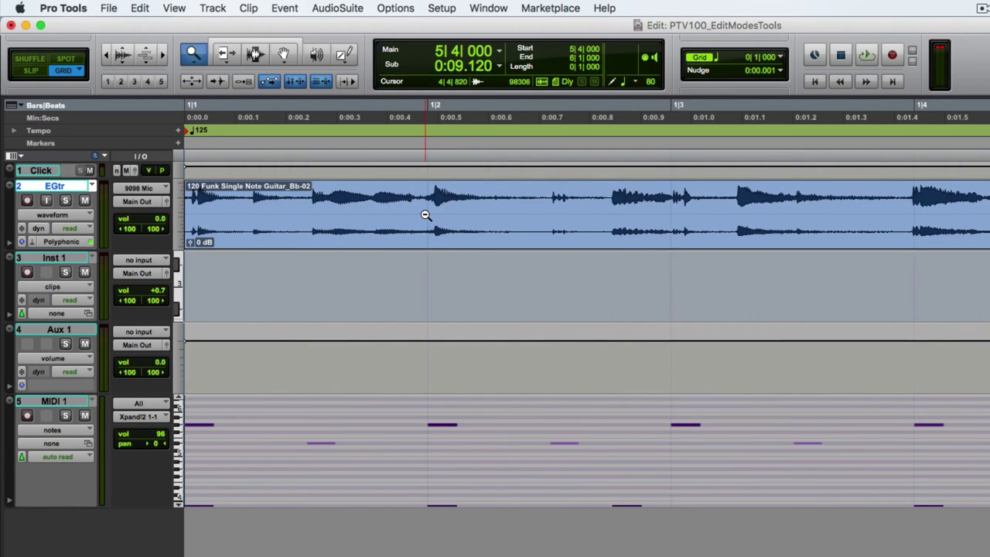
left_click(426, 215, "alt")
left_click(425, 214, "alt")
left_click(425, 214, "alt")
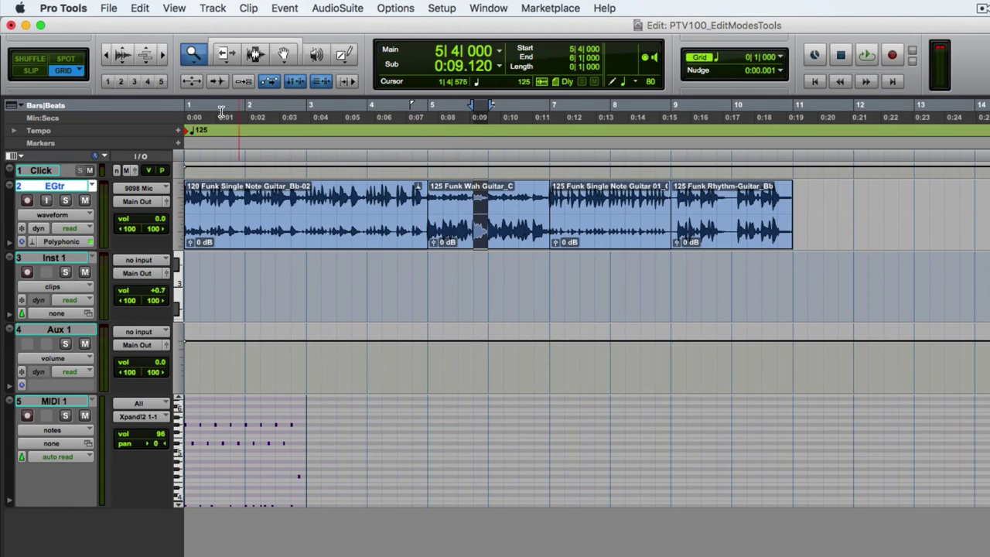
- Zoom the timeline in horizontally by one level and back out with the horizontal zoom controls
left_click(164, 55)
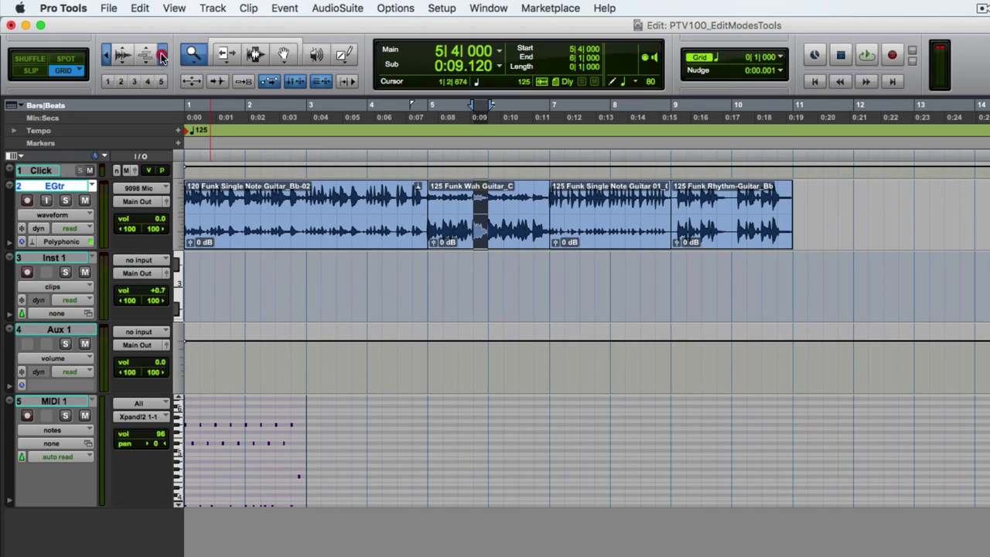
left_click(106, 55)
left_click(106, 55)
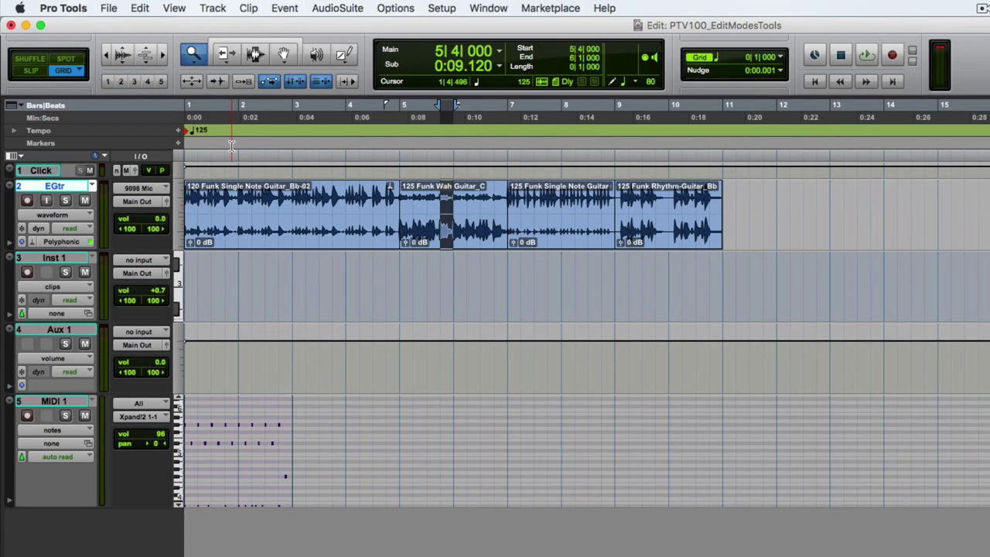
- Return to the session start, zoom in on the area around bar 3 and fit the whole session back in view
key("Return")
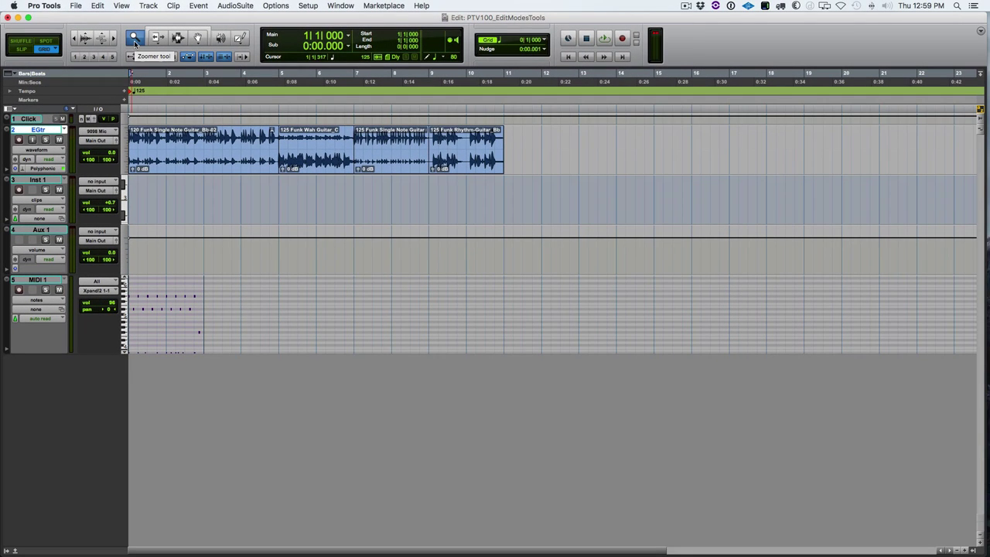
left_click_drag(199, 138, 217, 141)
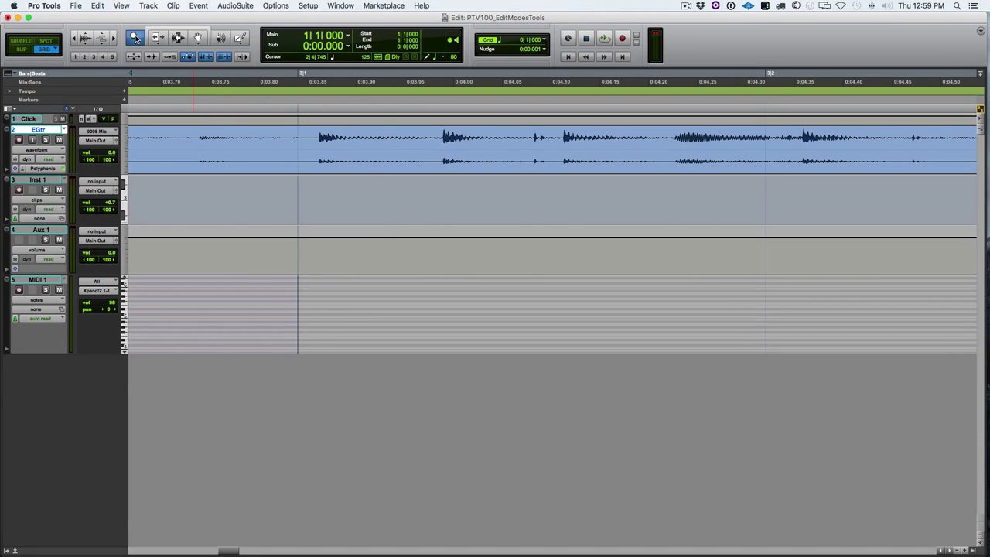
double_click(134, 38)
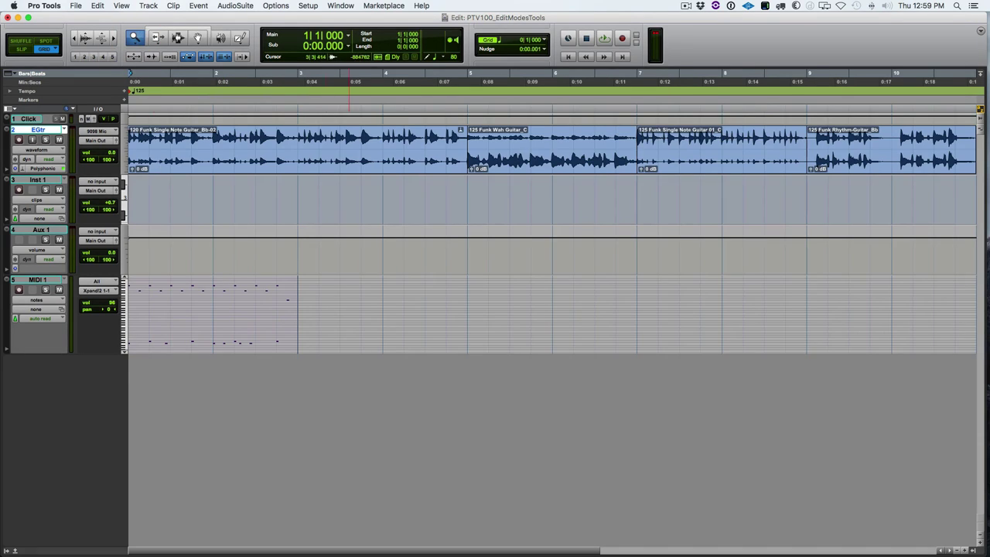
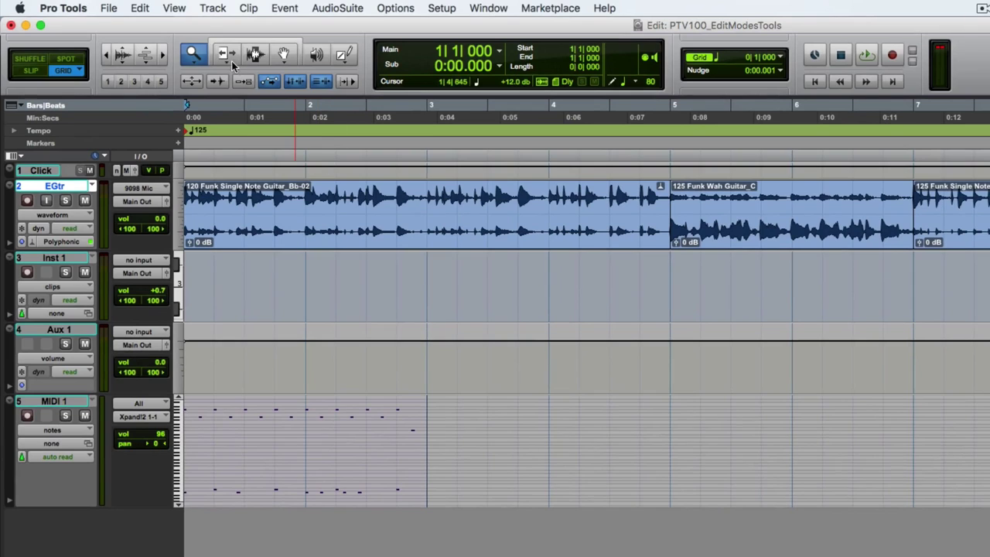
- Adjust the end and start of the first guitar clip with the Trim tool, leaving its edges at 5|1|000 and 1|1|000
left_click(157, 40)
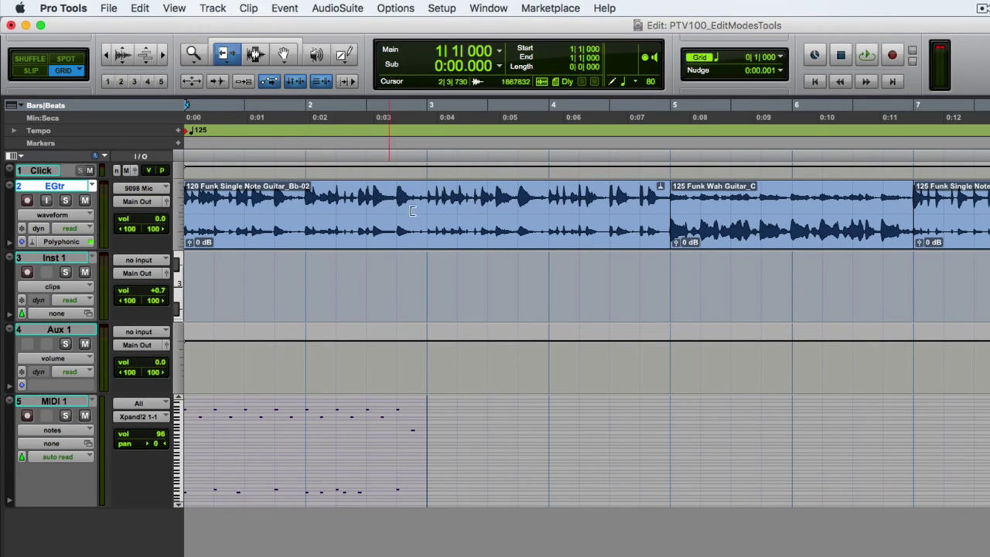
left_click_drag(655, 211, 668, 193)
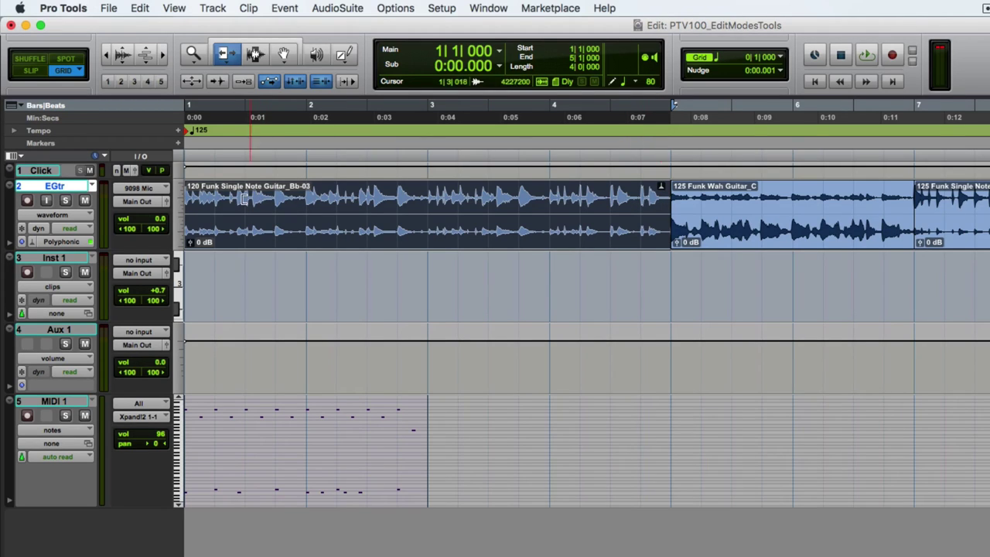
mouse_move(207, 199)
left_mouse_down()
mouse_move(301, 199)
mouse_move(188, 203)
left_mouse_up()
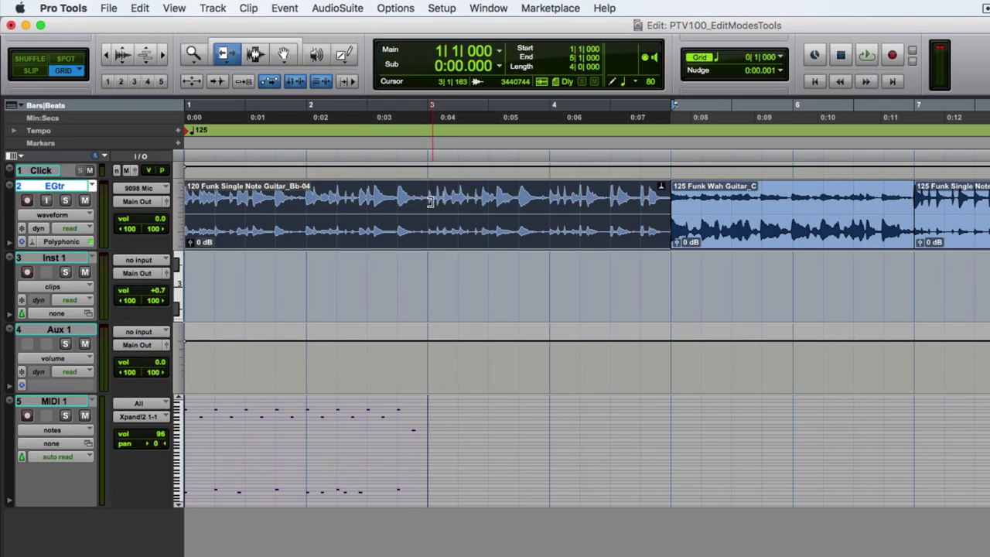
- Trim the end of the first guitar clip back to 3|1|000 and undo the trim
left_click(430, 201)
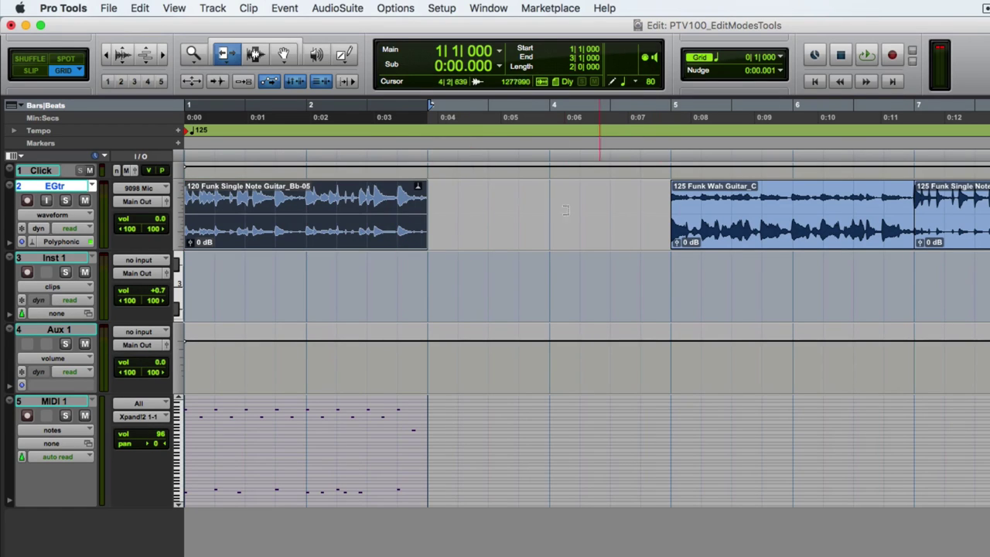
scroll(419, 206, "right", 3)
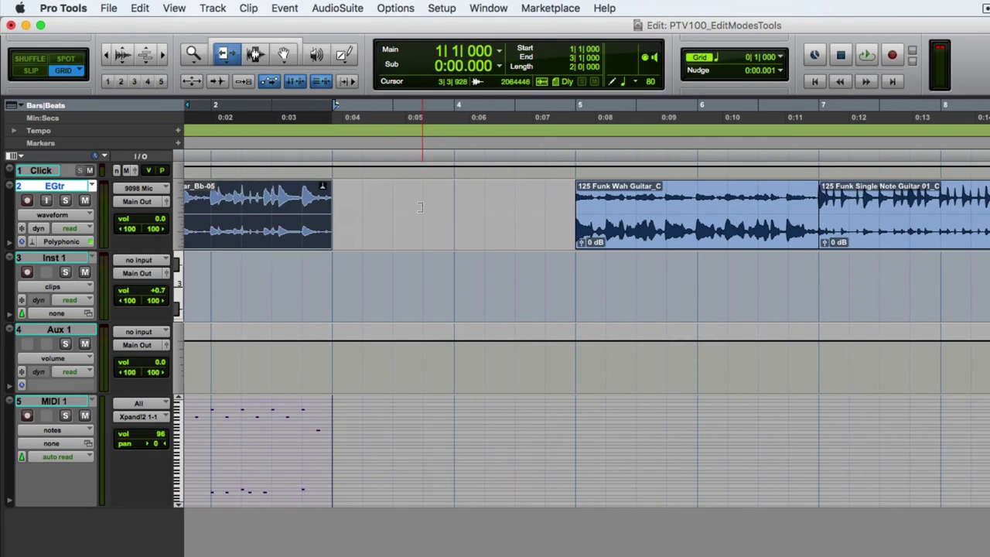
key("ctrl+z")
scroll(325, 200, "left", 3)
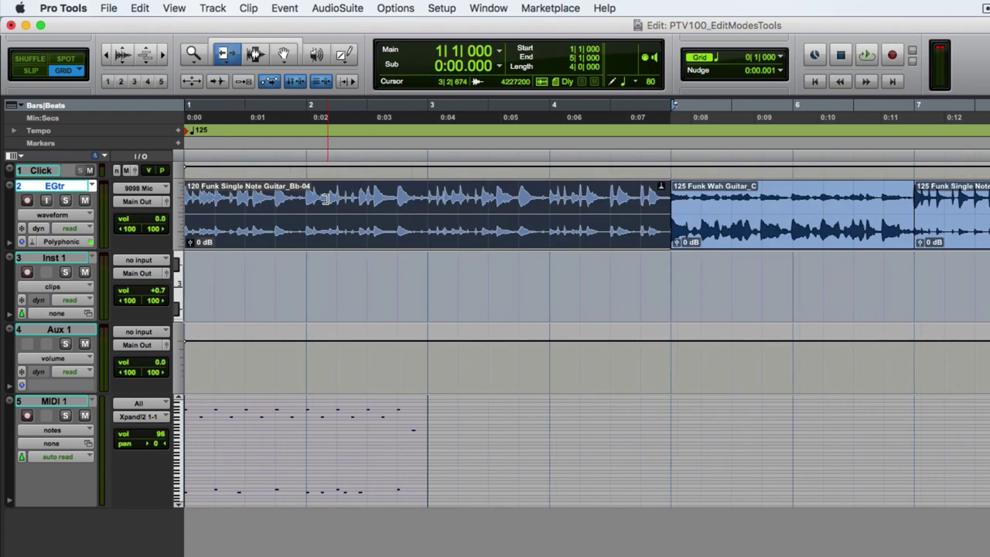
- Trim the first guitar clip's start to 3|1|000 and its end to 2|1|000, undoing each trim
left_click(421, 203)
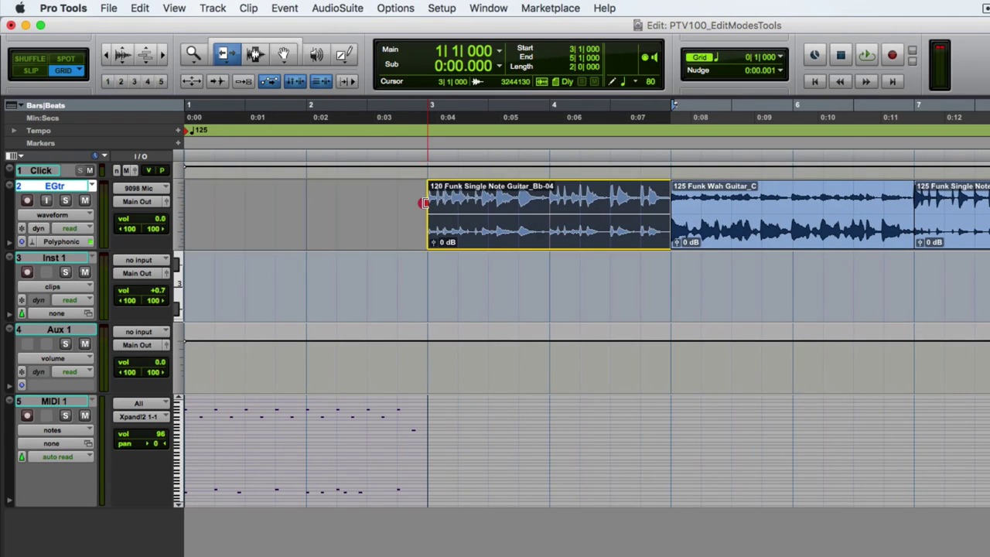
scroll(424, 203, "right", 1)
key("super+z")
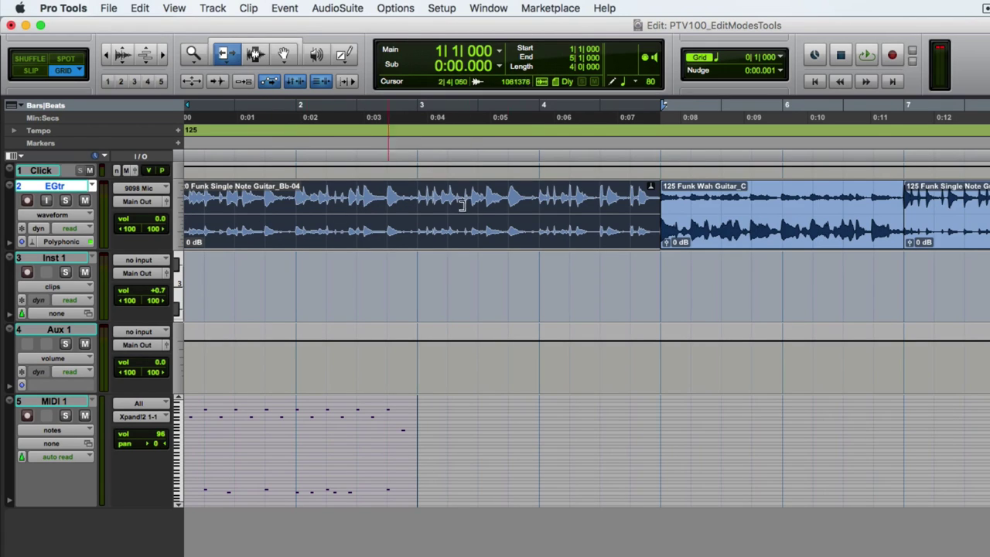
left_click(291, 205)
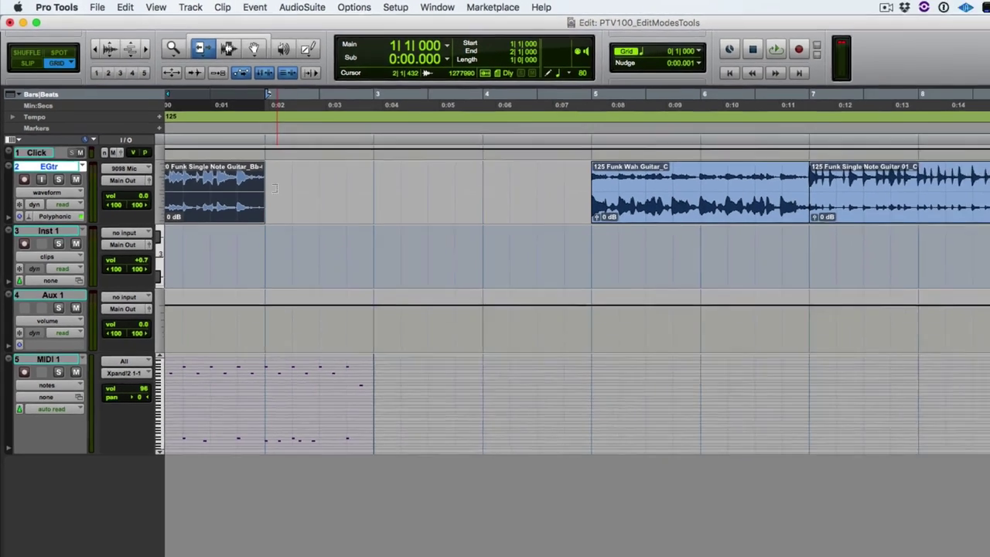
key("super+z")
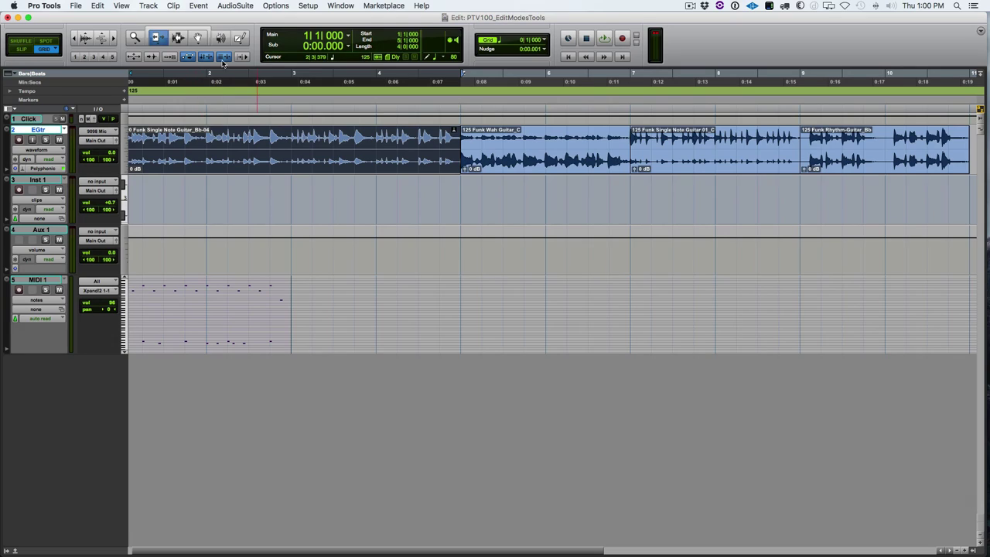
- View the available Trim tool modes and switch to the Selector tool
left_click(155, 39)
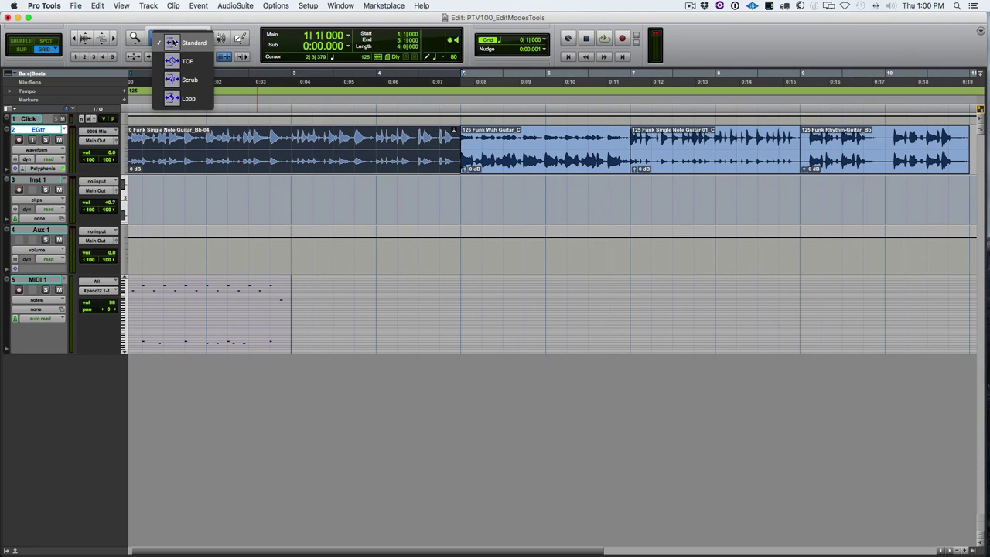
left_click(176, 41)
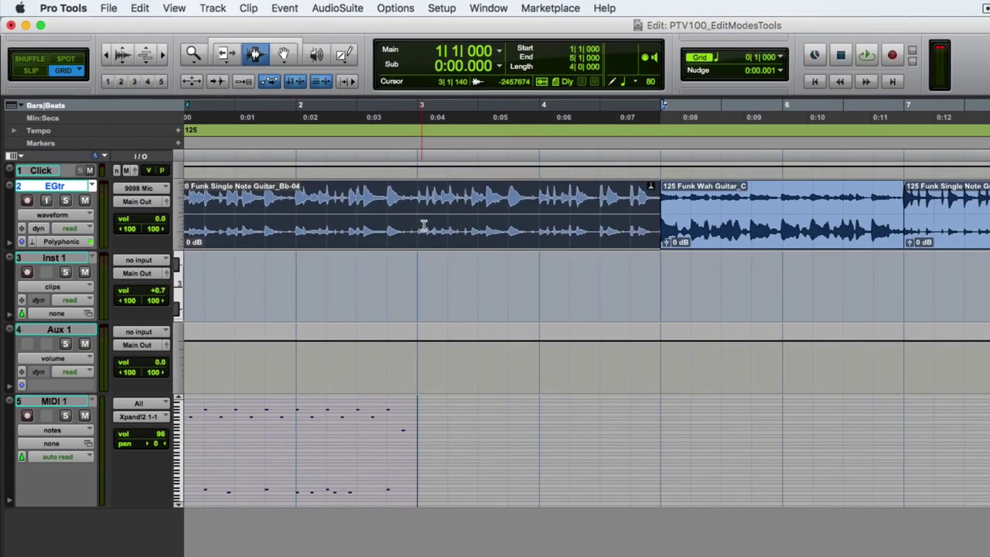
- With the Selector, select part of the first guitar clip, 5|1|000 to 6|2|000, the whole first clip, and all clips on the EGtr track
left_click_drag(424, 225, 603, 214)
left_click_drag(673, 211, 812, 205)
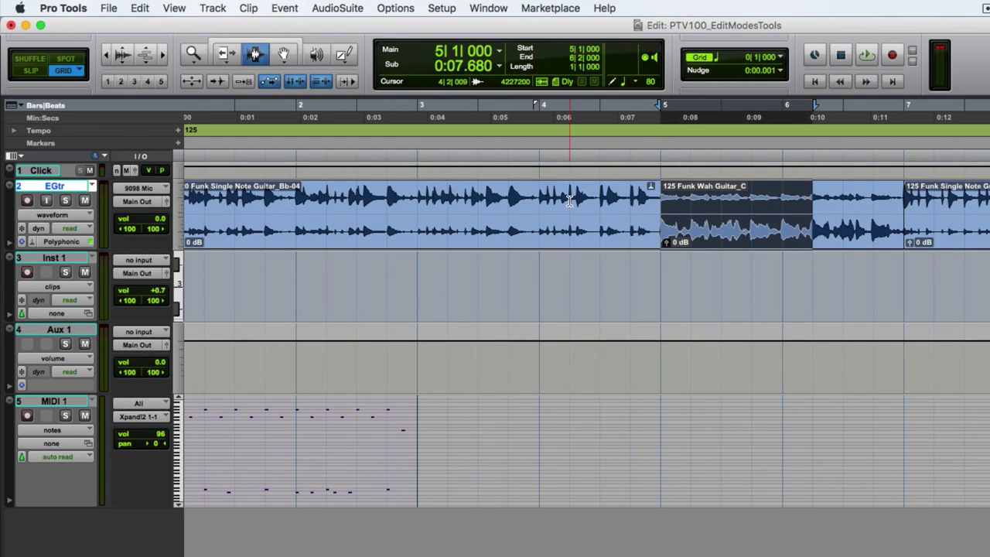
double_click(390, 199)
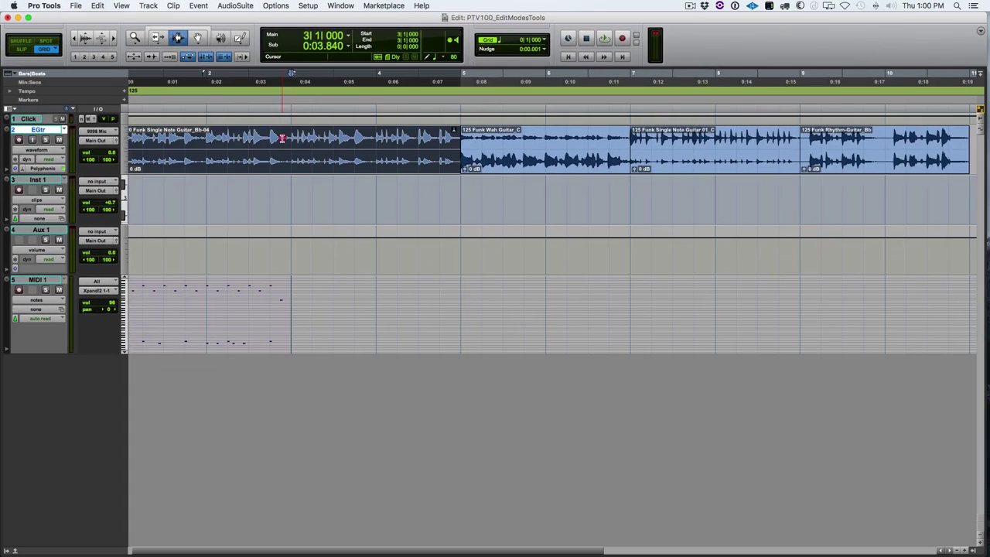
triple_click(405, 198)
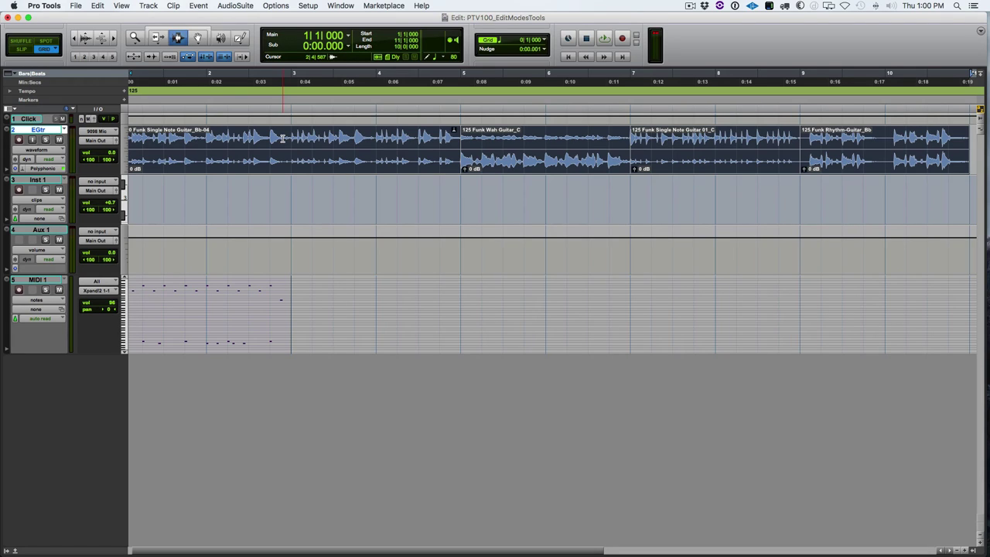
- Select 3|1|000 to 3|4|000 in the first guitar clip, extend the selection to the whole clip, and extend it to the whole EGtr track
left_click_drag(293, 137, 358, 136)
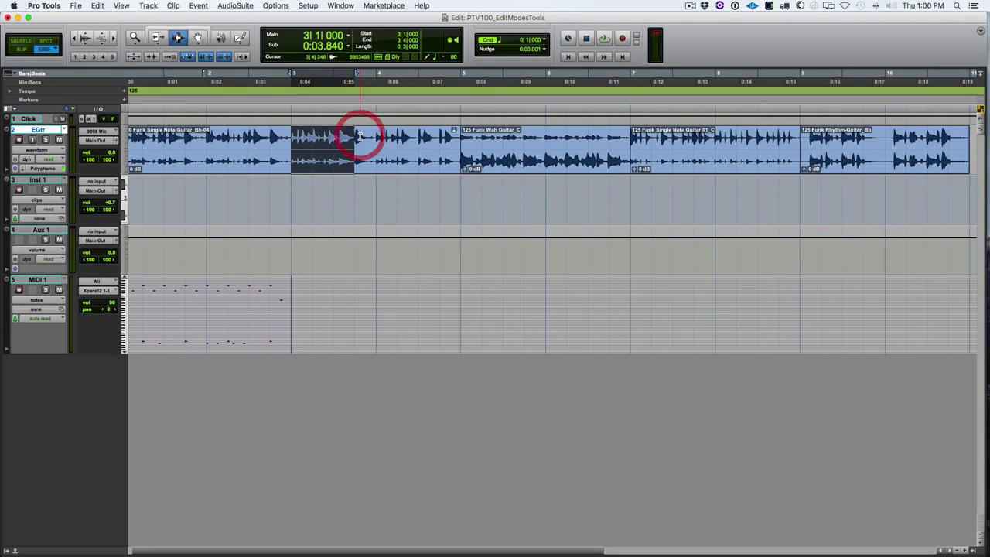
double_click(277, 143)
triple_click(537, 150)
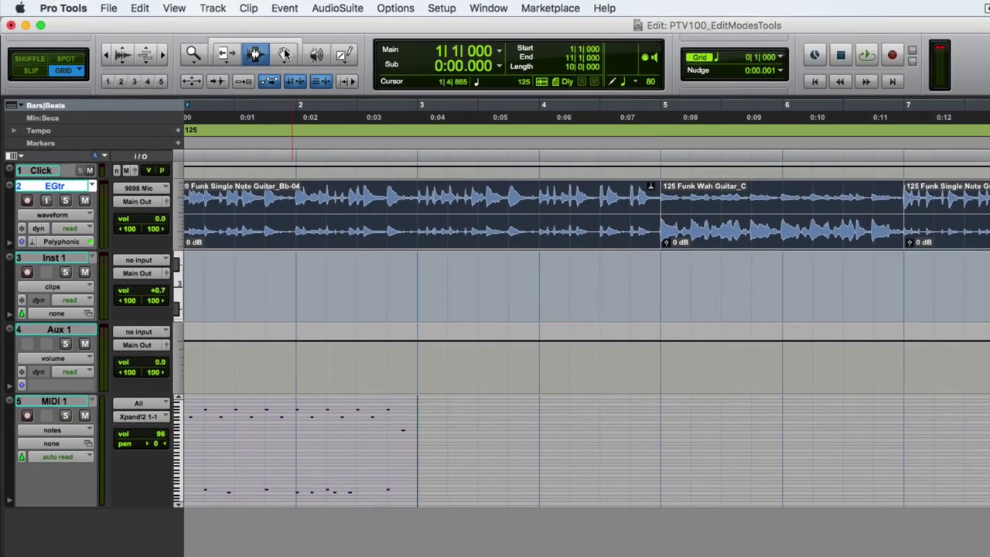
- Switch to the Grabber tool and select the whole first guitar clip on the EGtr track
left_click(199, 37)
left_click_drag(284, 52, 328, 66)
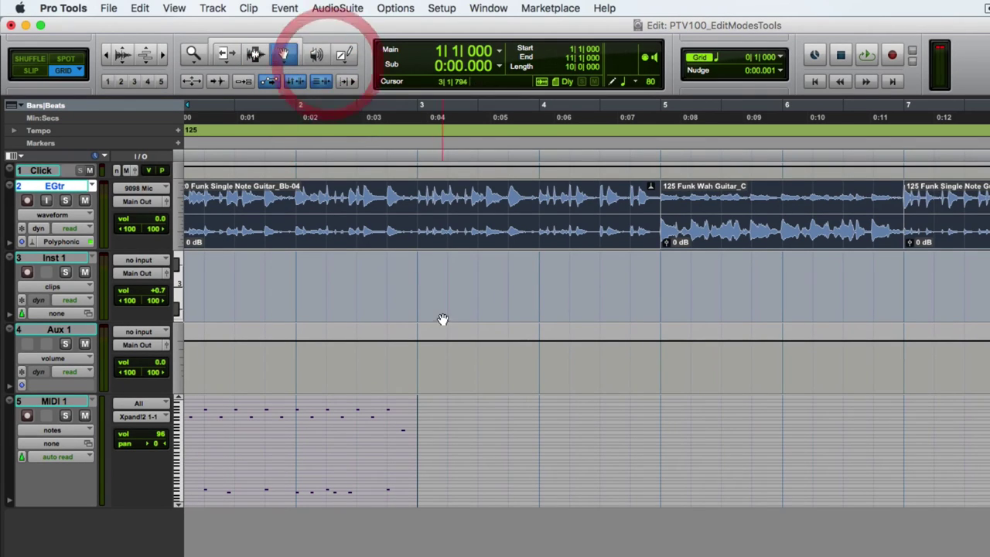
left_click(431, 290)
left_click(412, 235)
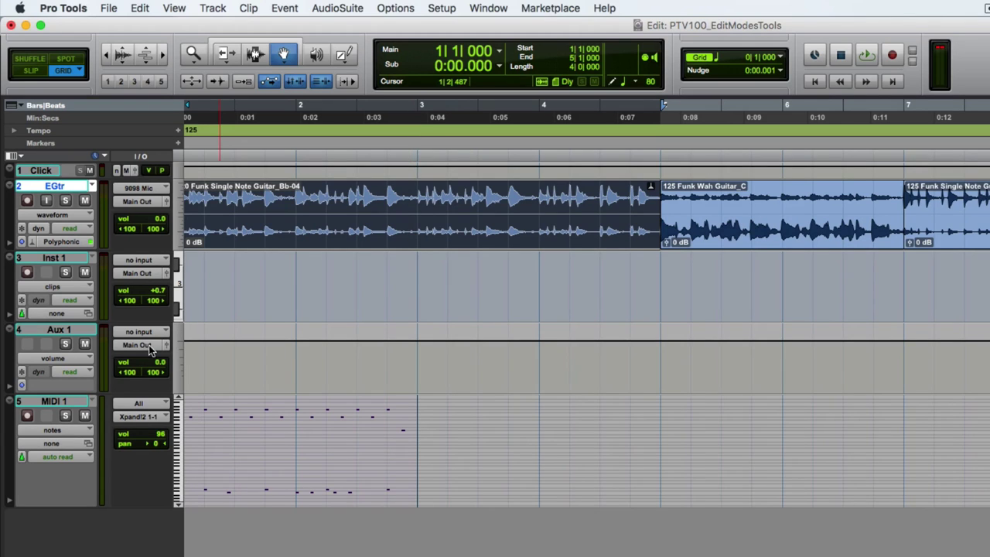
- Set the MIDI 1 track view to clips and select its MIDI clip with the Grabber tool
left_click(74, 436)
left_click(68, 420)
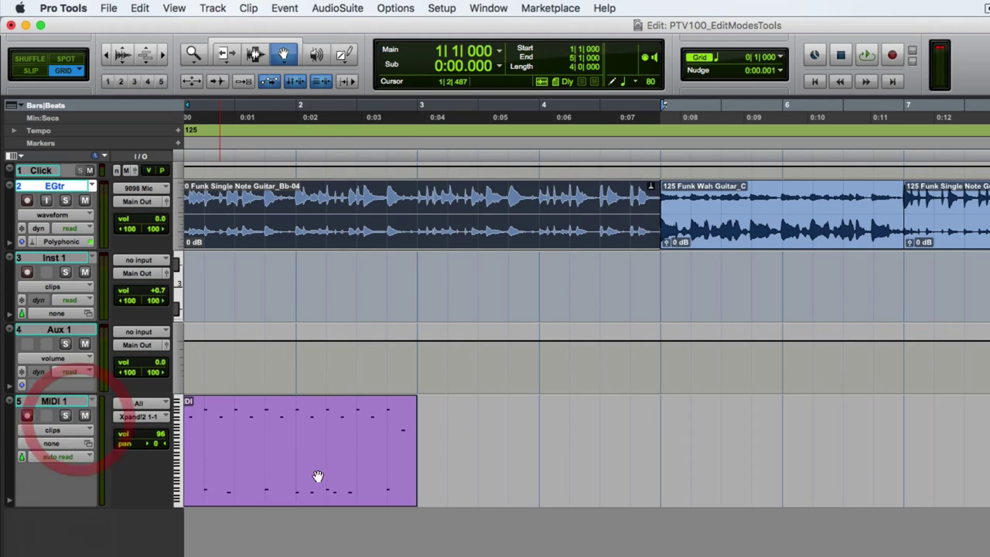
left_click(300, 485)
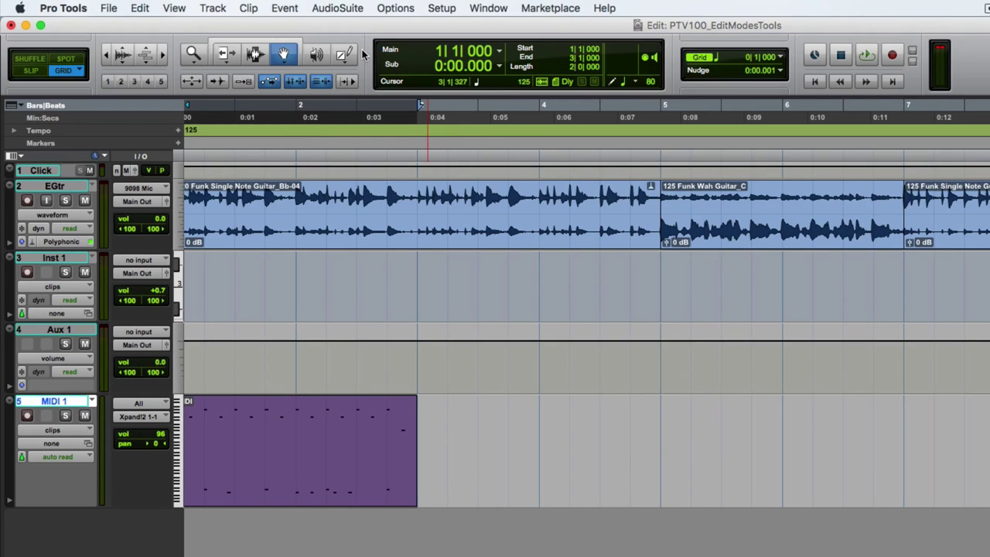
- Scrub a short stretch near the start of the first guitar clip and switch to the Pencil tool
left_click(316, 54)
left_click_drag(200, 217, 229, 209)
left_click(343, 54)
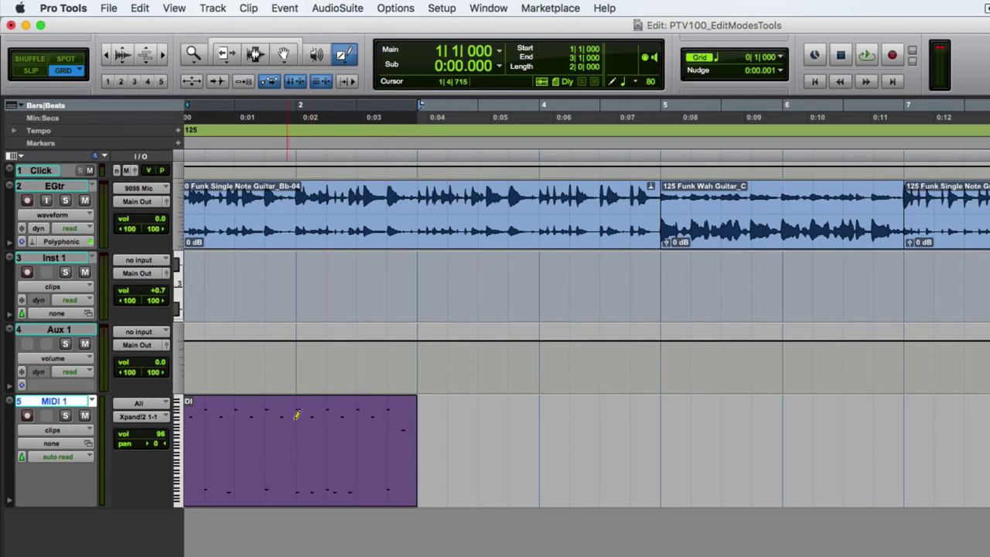
- Activate the Smart Tool and increase the height of the EGtr track
left_click(280, 41)
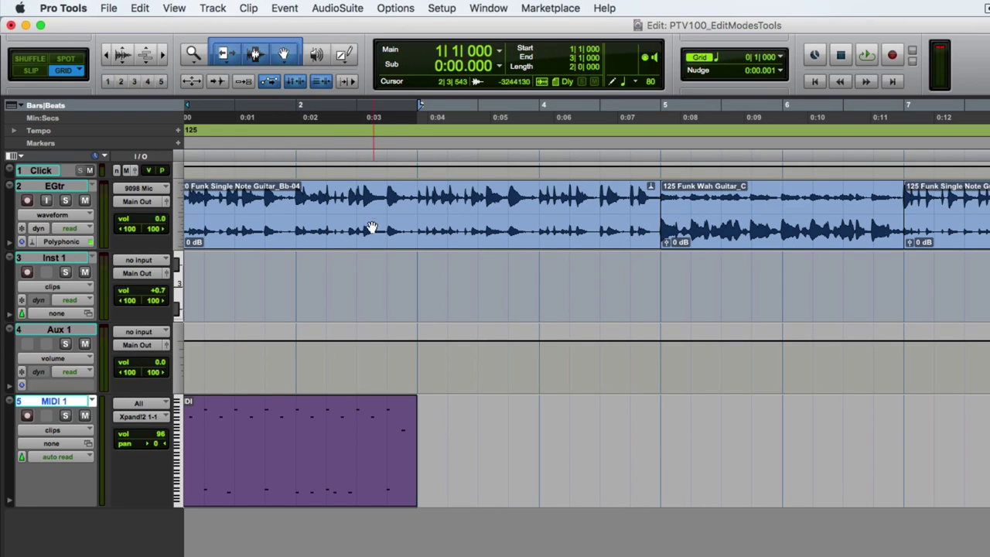
left_click_drag(83, 248, 83, 349)
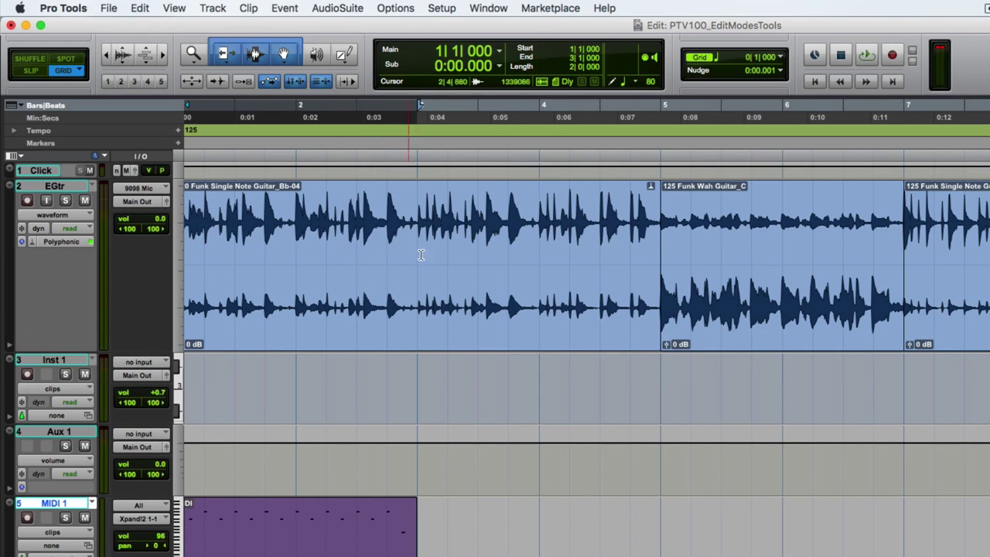
- With the Smart Tool, select the whole first guitar clip, a range from 2|4|000 to 3|2|000, and the whole clip again
left_click(381, 282)
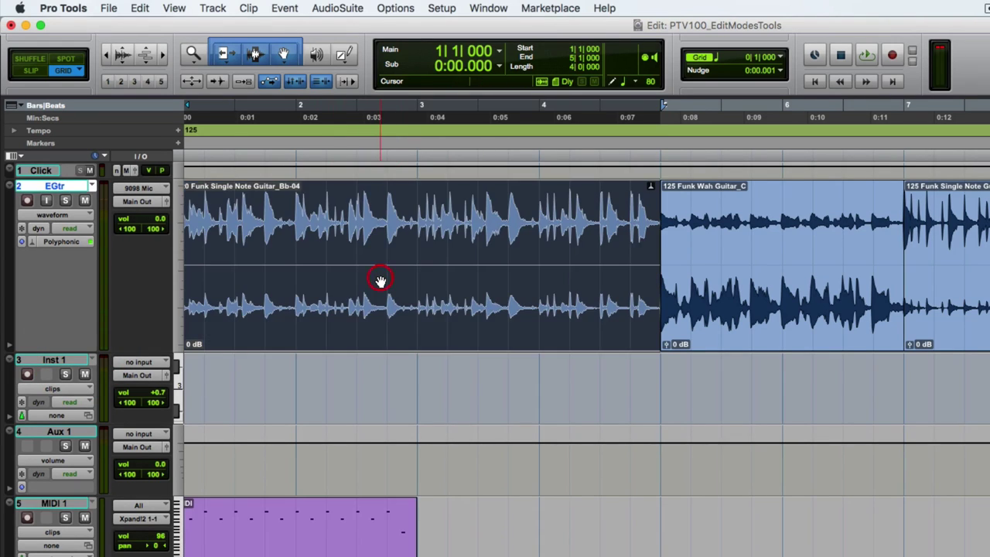
left_click_drag(381, 249, 440, 248)
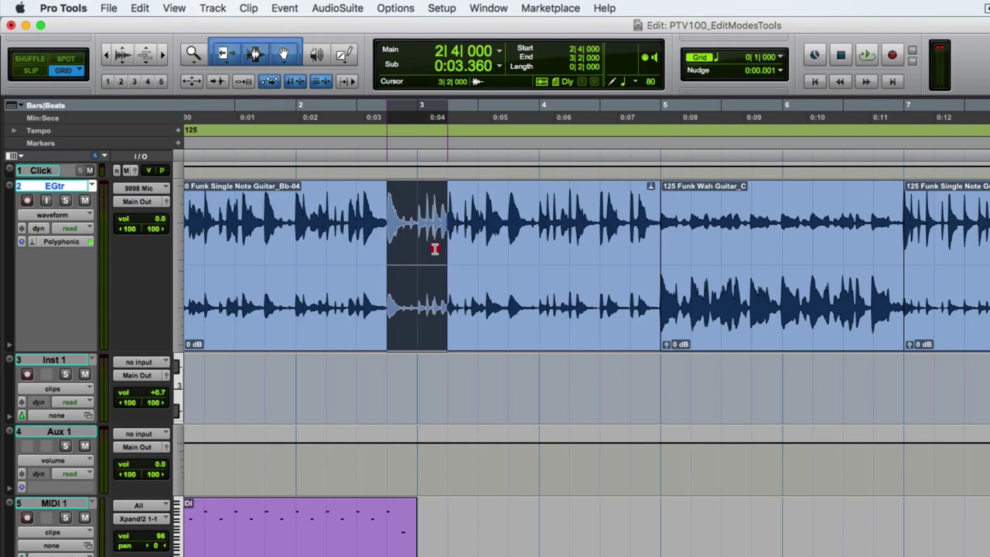
left_click(367, 290)
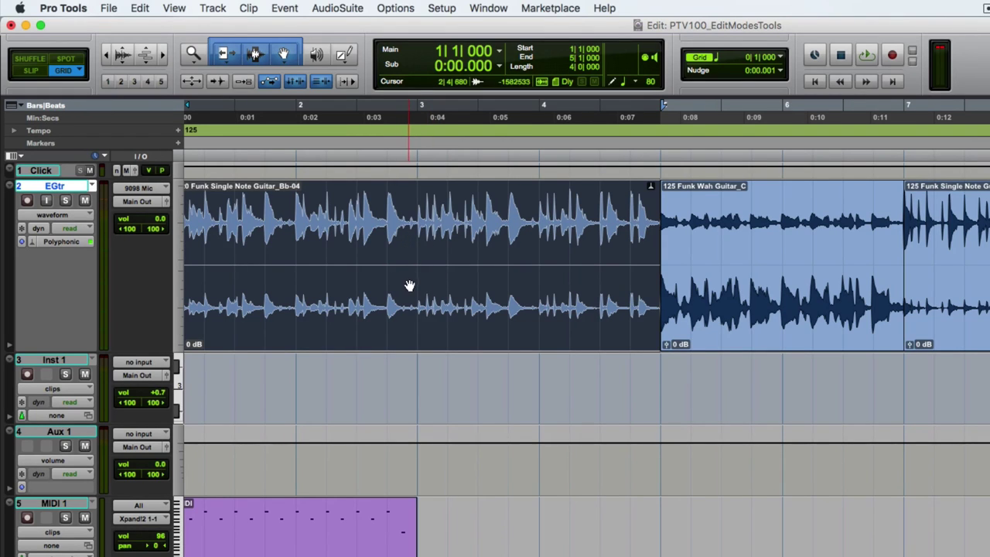
- Adjust the first guitar clip's end with the Smart Tool, and add a fade-out starting at 4|3|000 before removing it
left_click_drag(634, 239, 663, 241)
left_click(655, 188)
left_click_drag(650, 188, 606, 192)
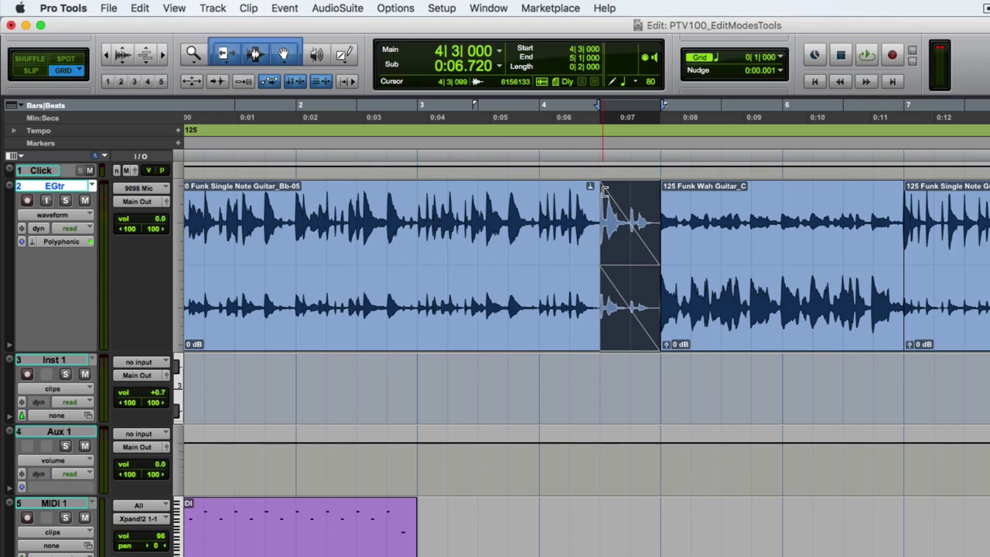
left_click_drag(604, 192, 662, 185)
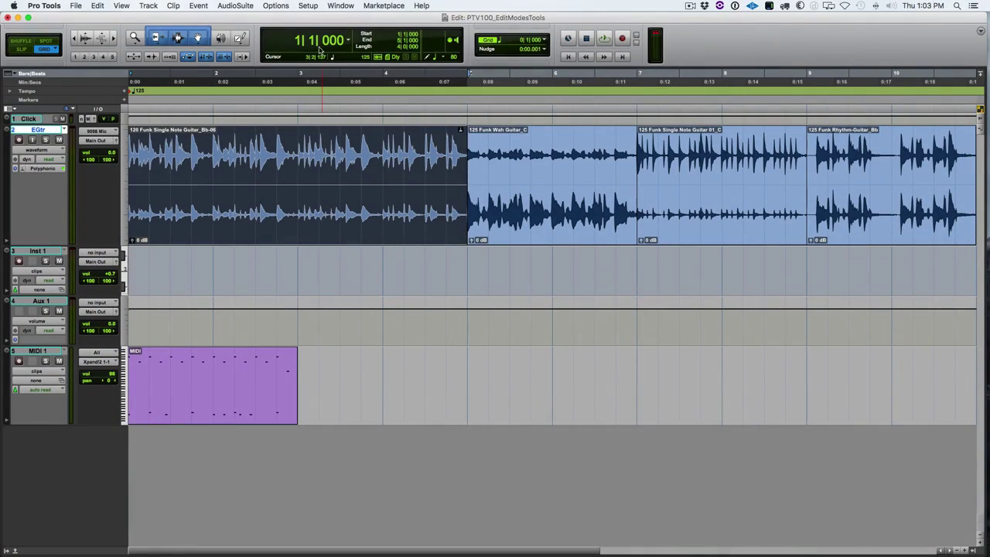
- Switch the main counter to Min:Secs and back to Bars|Beats, and show the sub counter
left_click(349, 42)
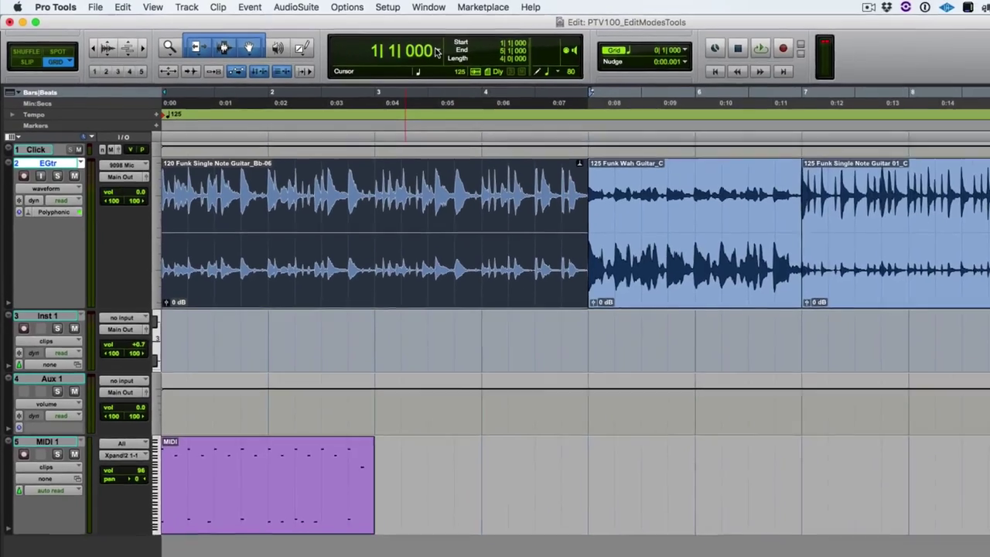
left_click(350, 42)
left_click(373, 50)
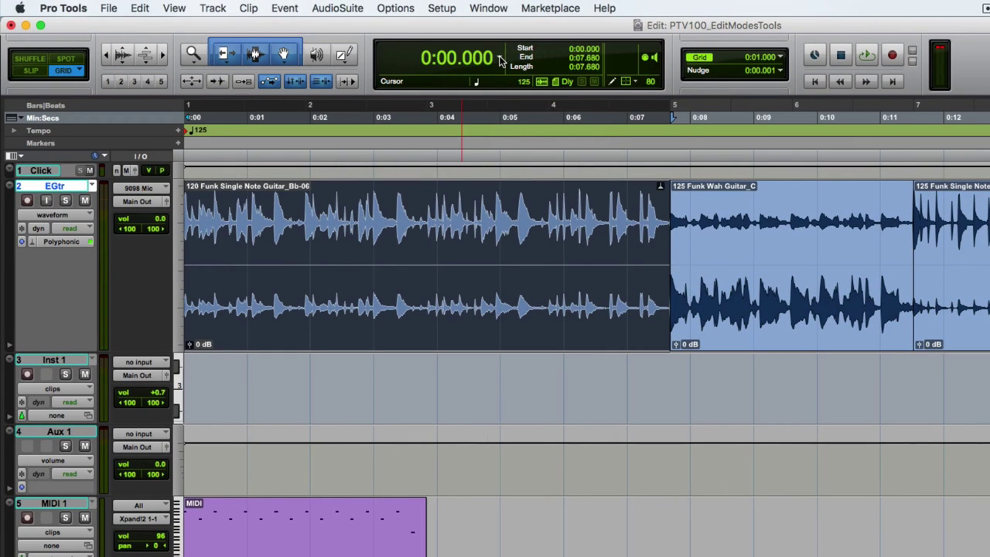
left_click(500, 60)
left_click(505, 46)
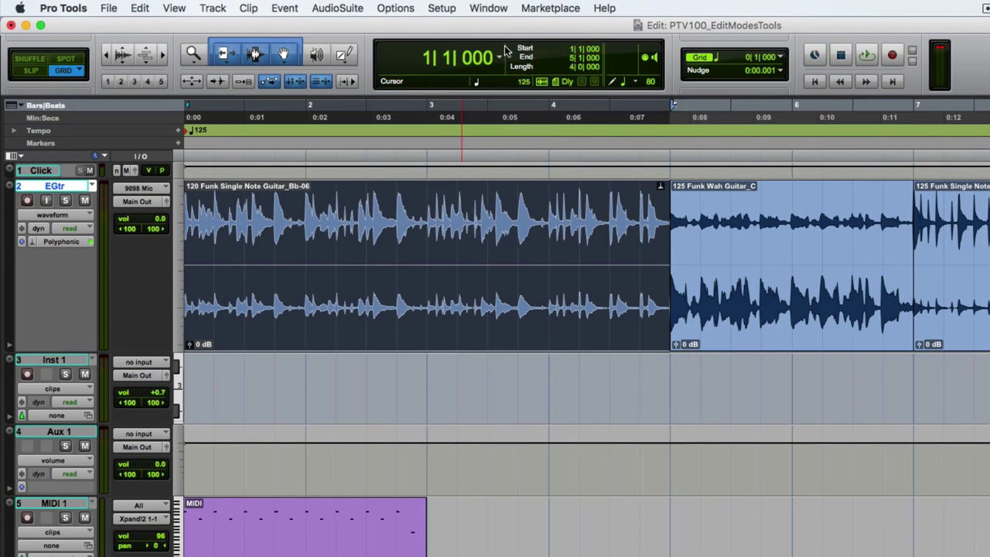
left_click(500, 61)
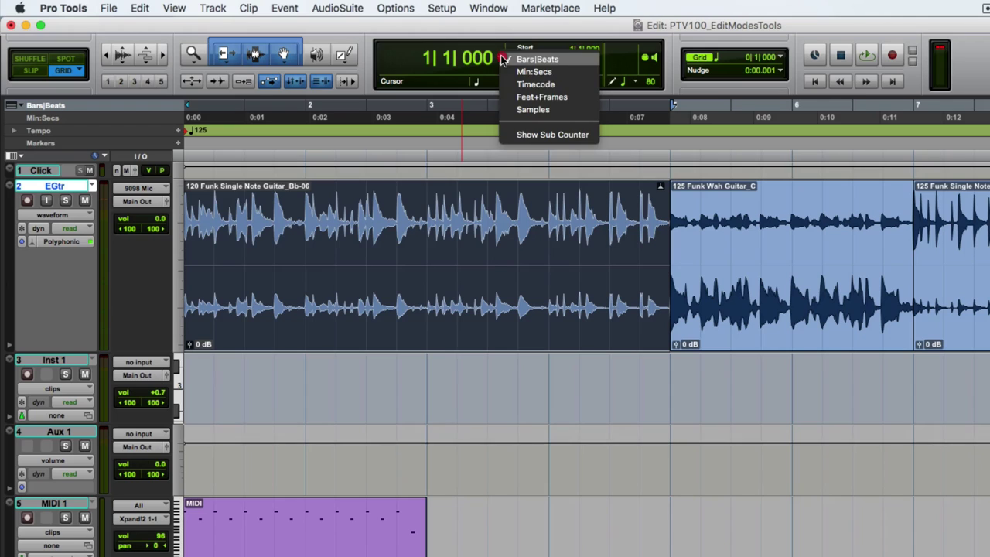
left_click(522, 136)
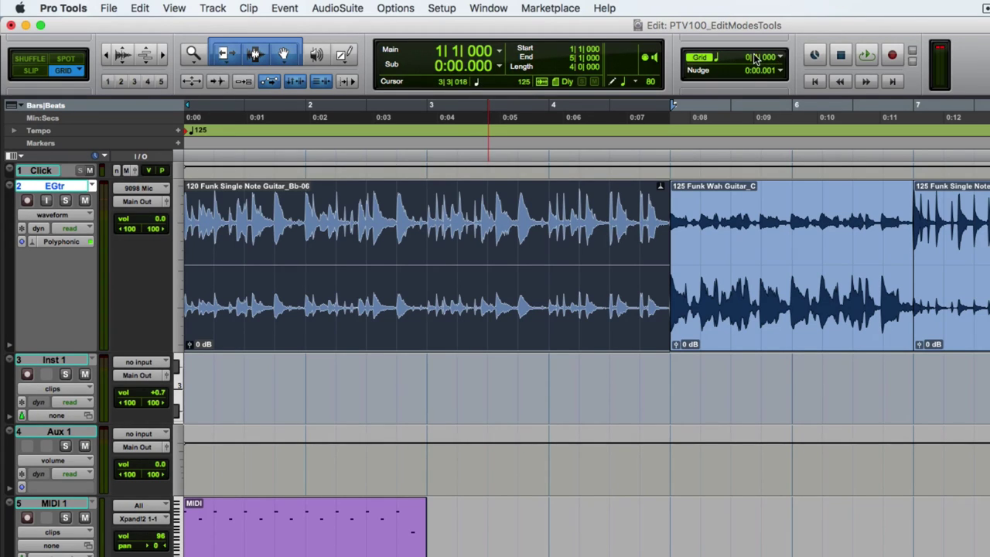
- Set the grid value to 1/8 note
left_click(768, 62)
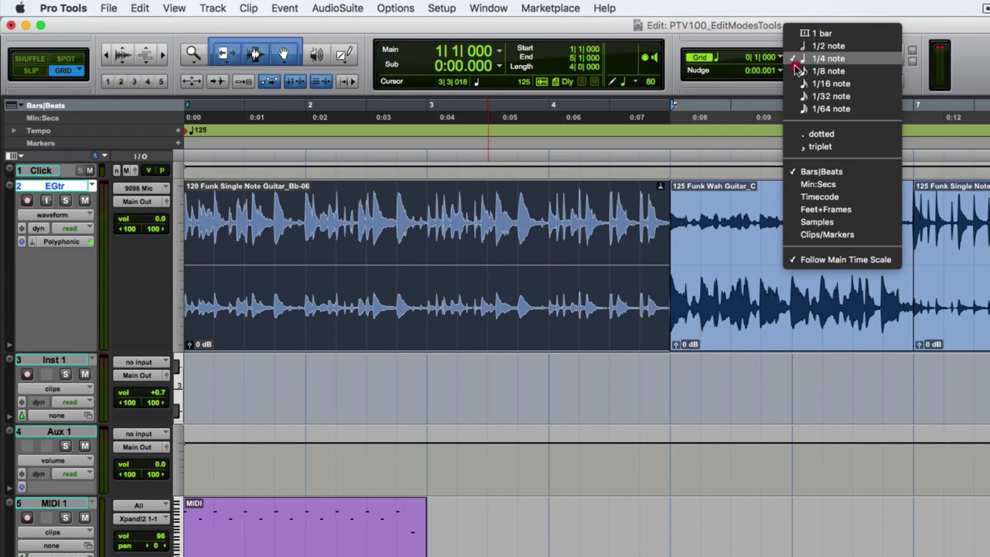
left_click(805, 72)
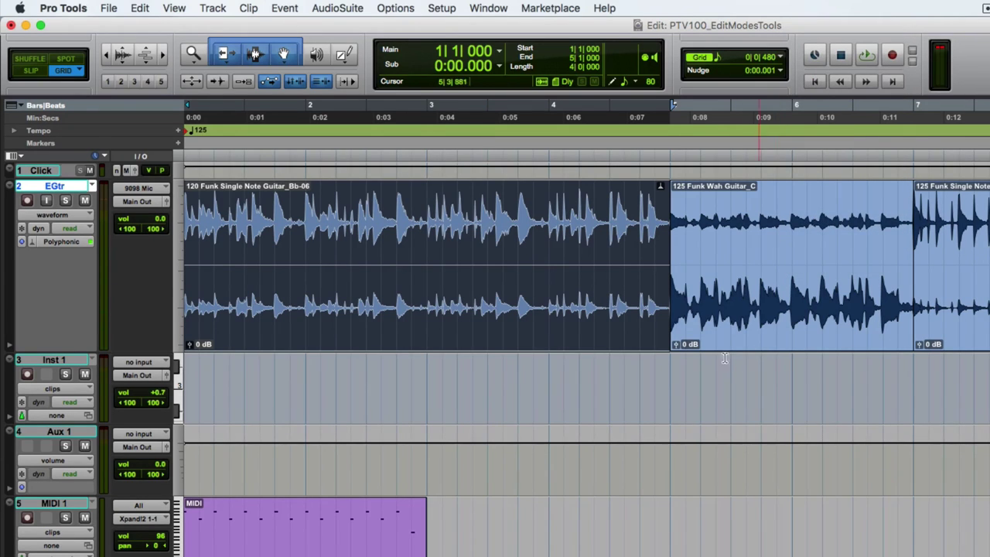
- Switch the main time scale to Min:Secs, view the grid value options, and return the time scale to Bars|Beats
left_click(781, 59)
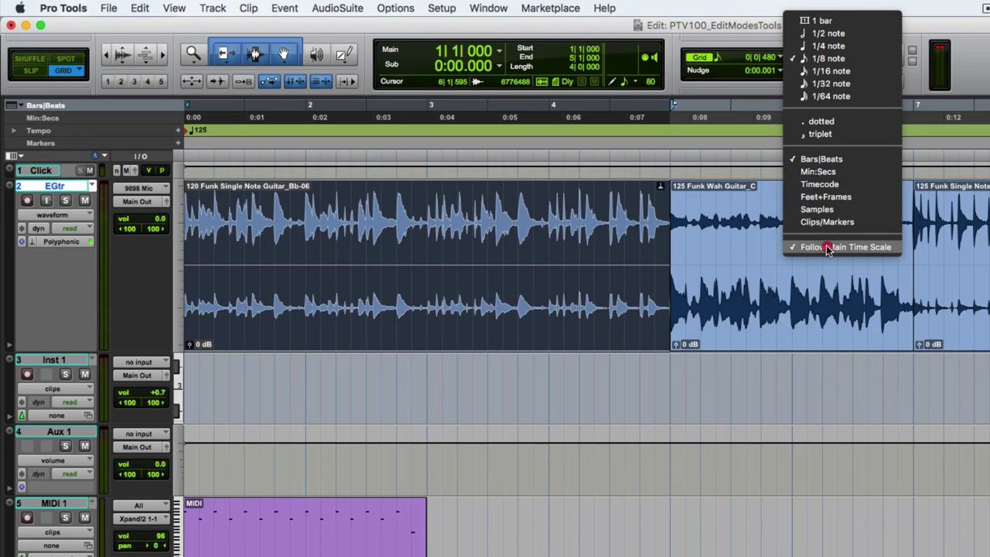
left_click(498, 51)
left_click(500, 52)
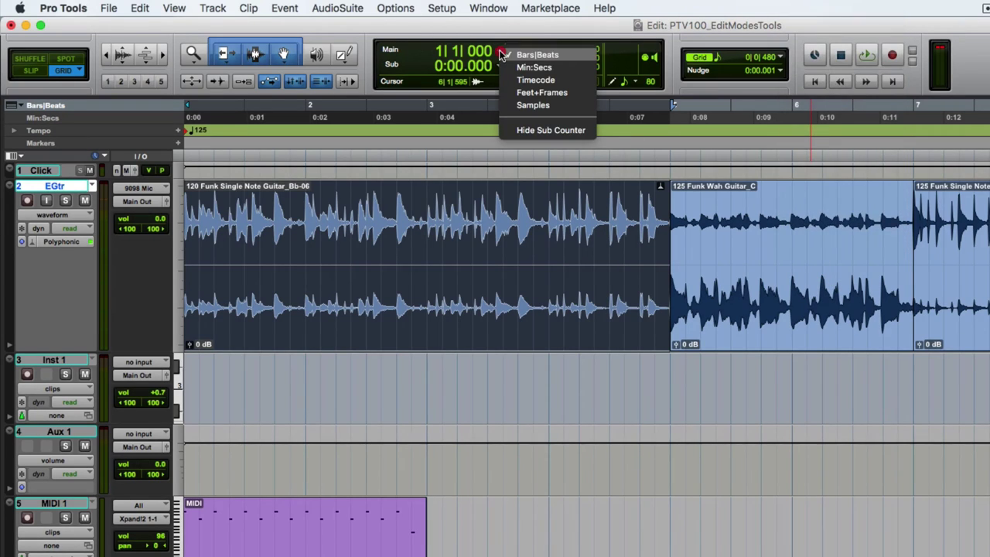
left_click(517, 67)
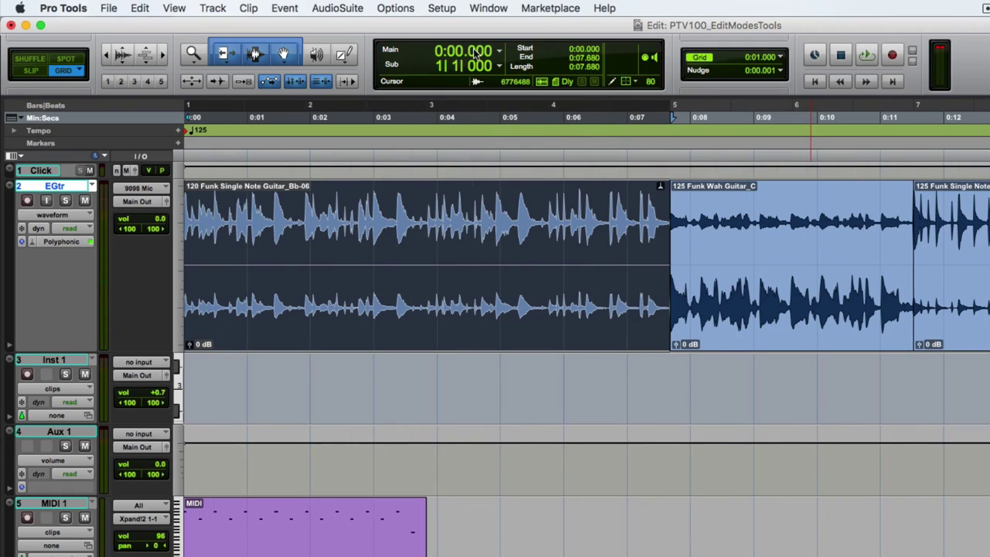
left_click(784, 59)
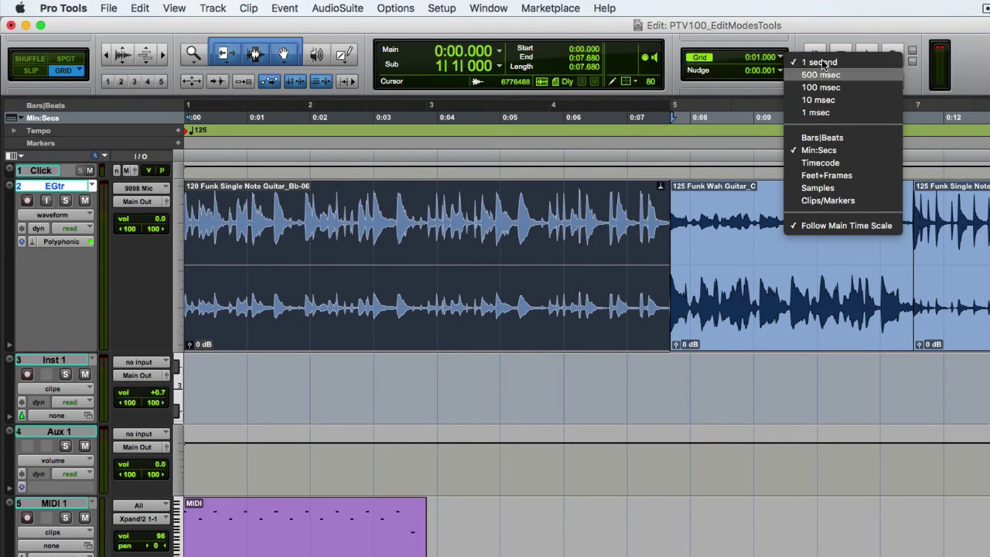
left_click(492, 51)
left_click(499, 51)
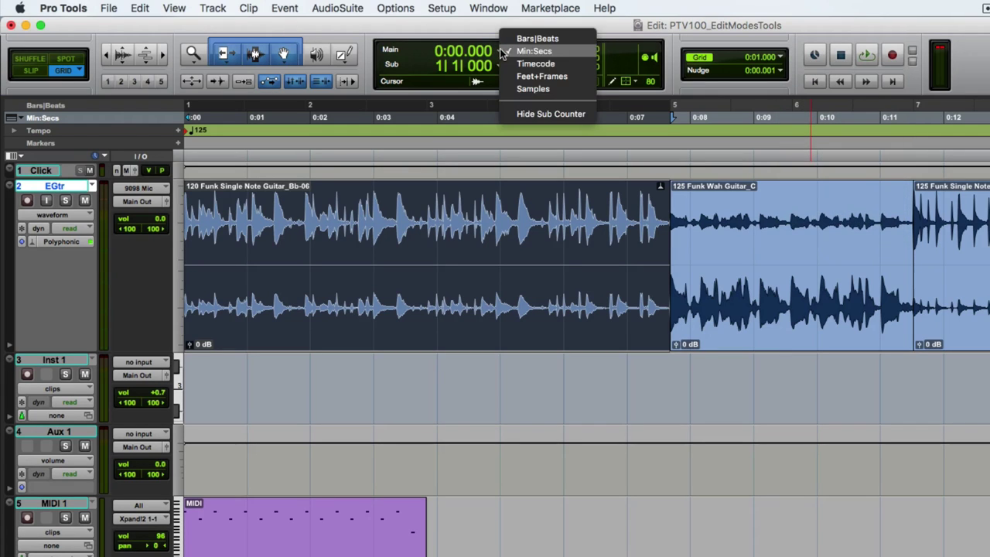
left_click(517, 37)
- Turn off Follow Main Time Scale for the grid and switch the main counter to Min:Secs
left_click(777, 57)
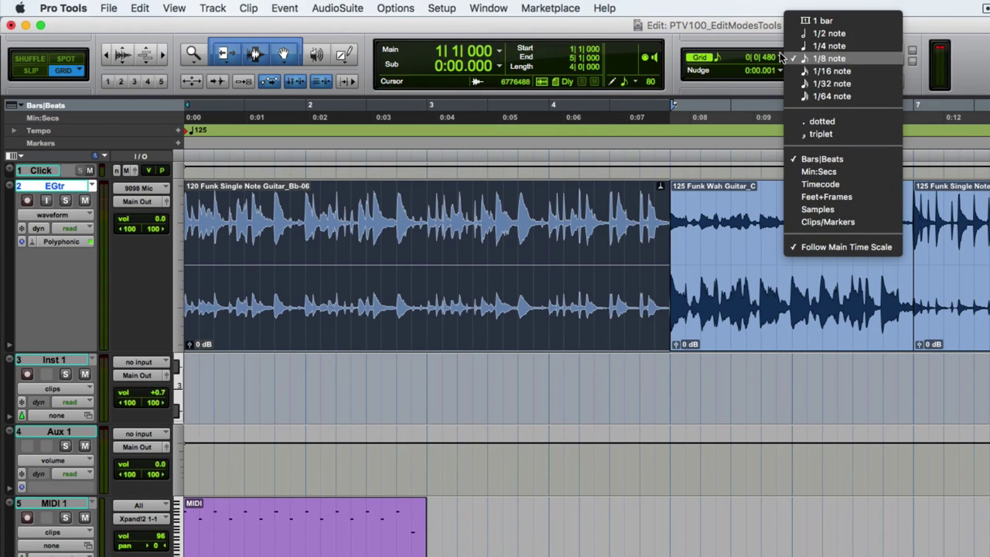
left_click(841, 249)
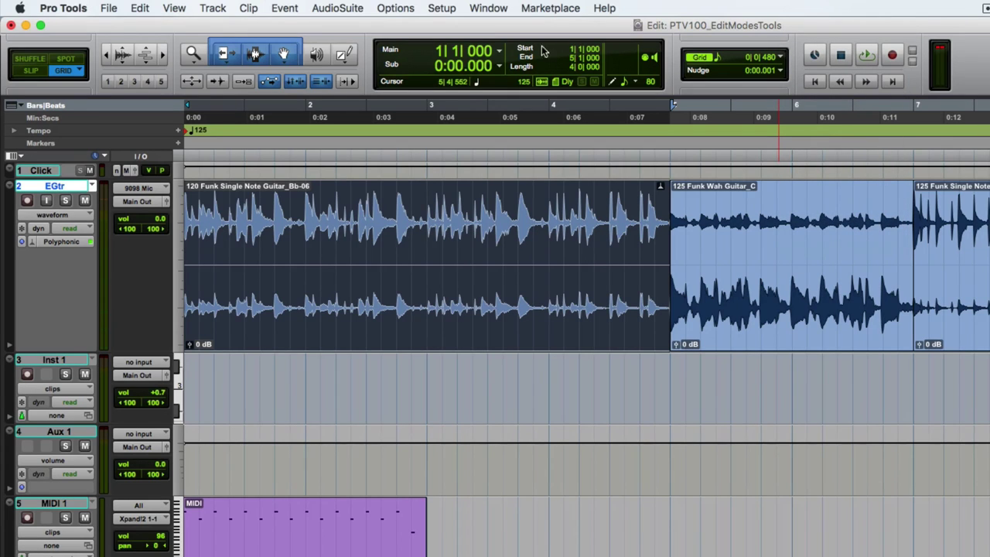
left_click(499, 51)
left_click(507, 68)
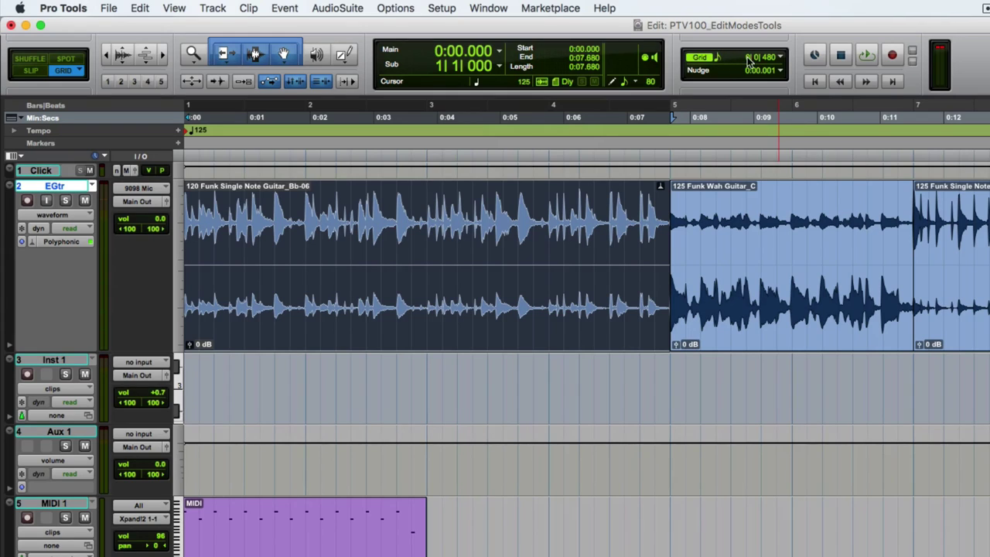
- Return the main counter to Bars|Beats and turn Follow Main Time Scale back on for the grid
left_click(499, 51)
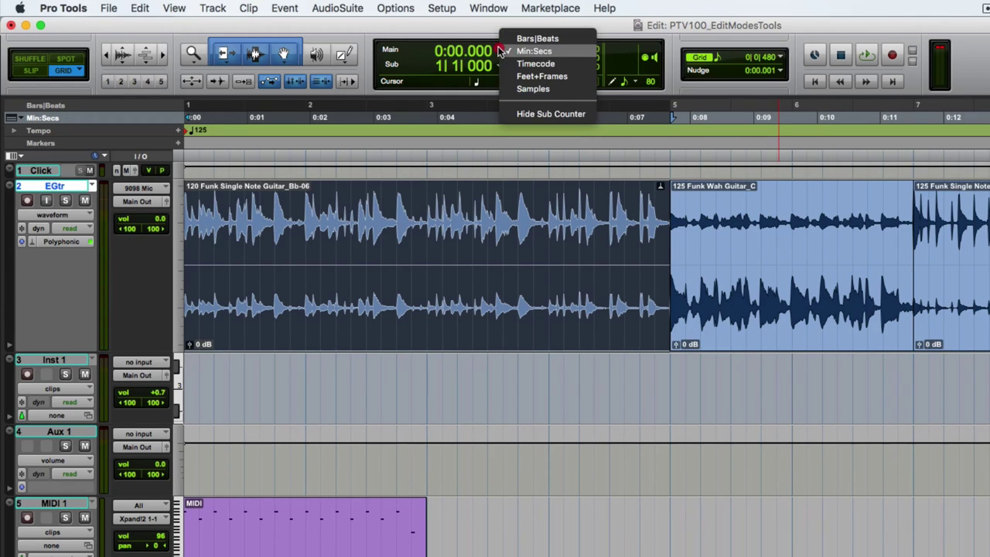
left_click(526, 38)
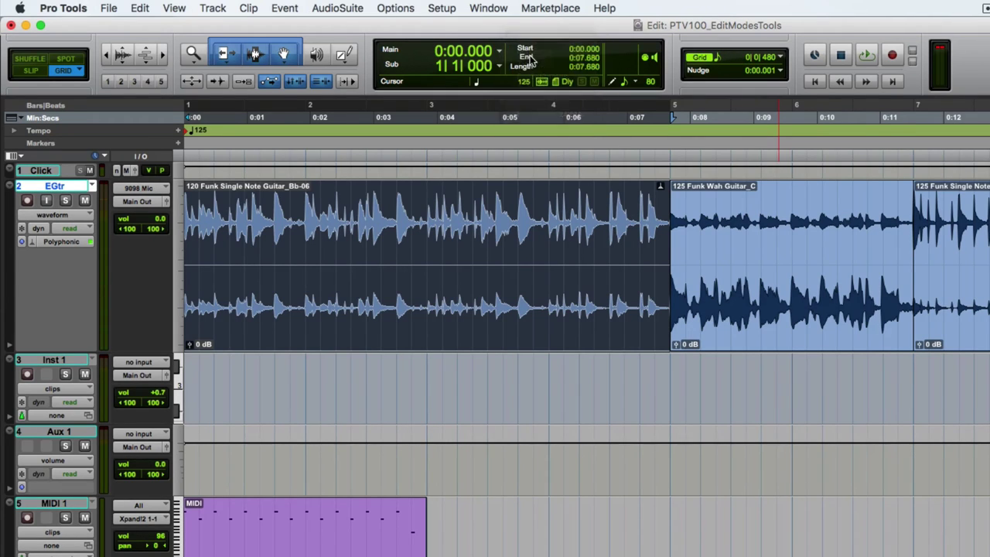
left_click(783, 57)
left_click(811, 246)
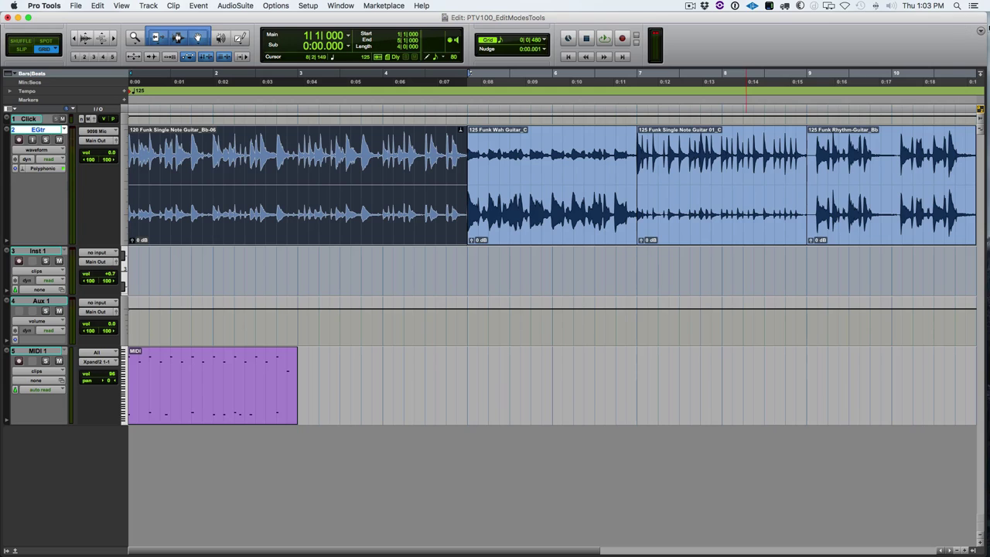
- Toggle the Transport off and back on, and show the MIDI Controls in the Edit window toolbar
left_click(981, 32)
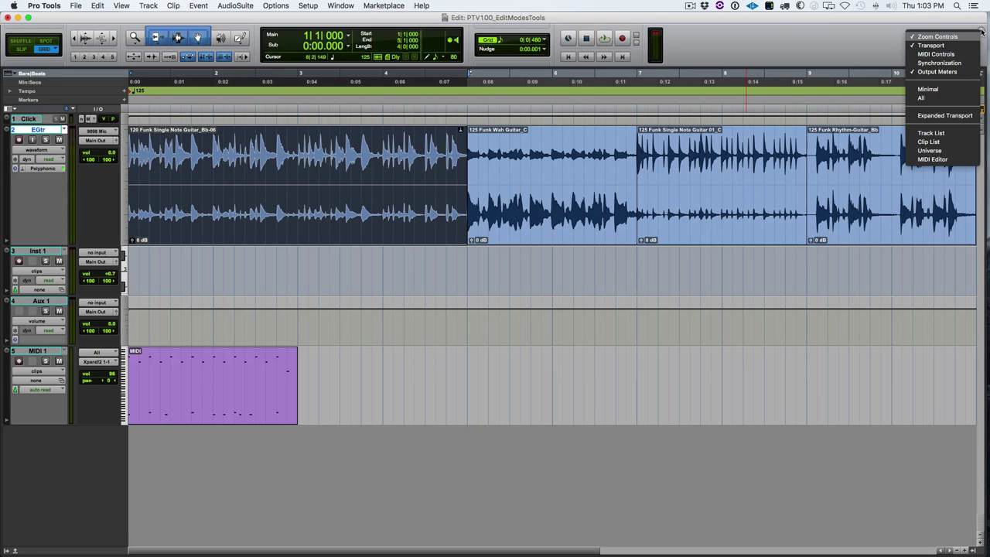
left_click(928, 46)
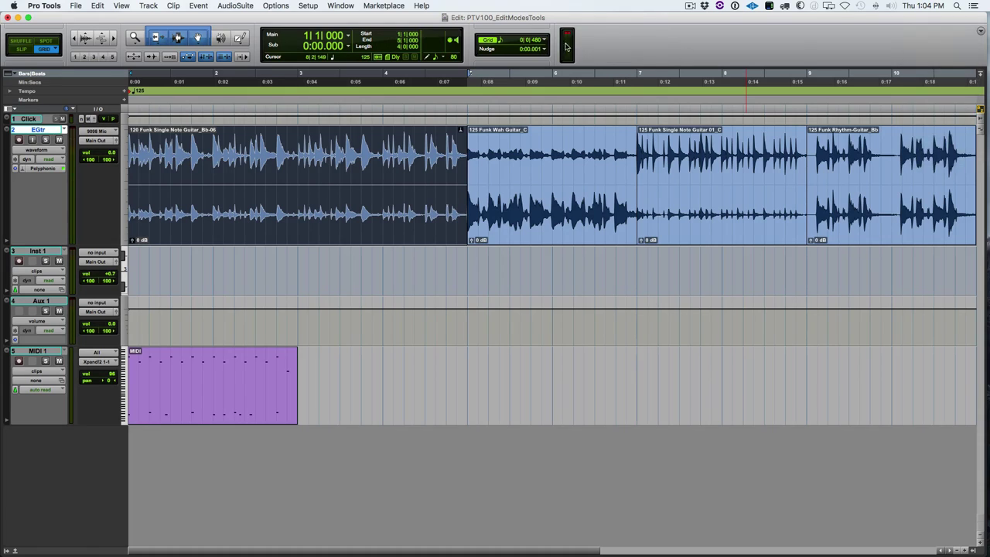
left_click(980, 33)
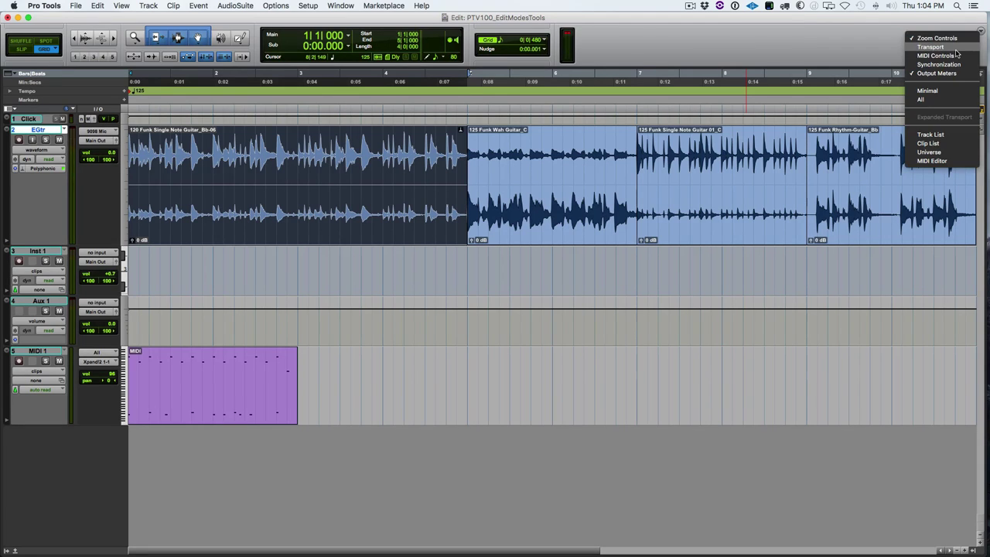
left_click(956, 51)
left_click(981, 33)
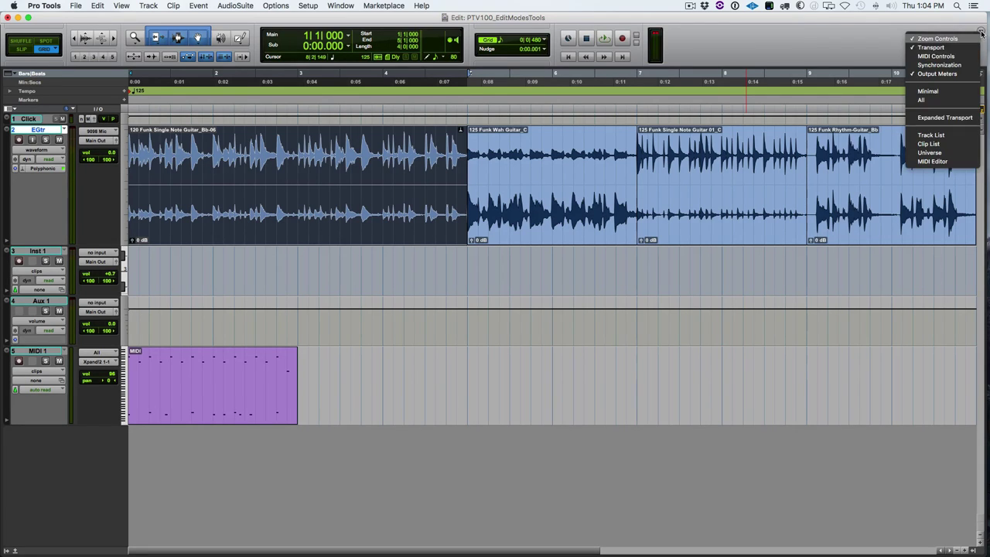
left_click(946, 58)
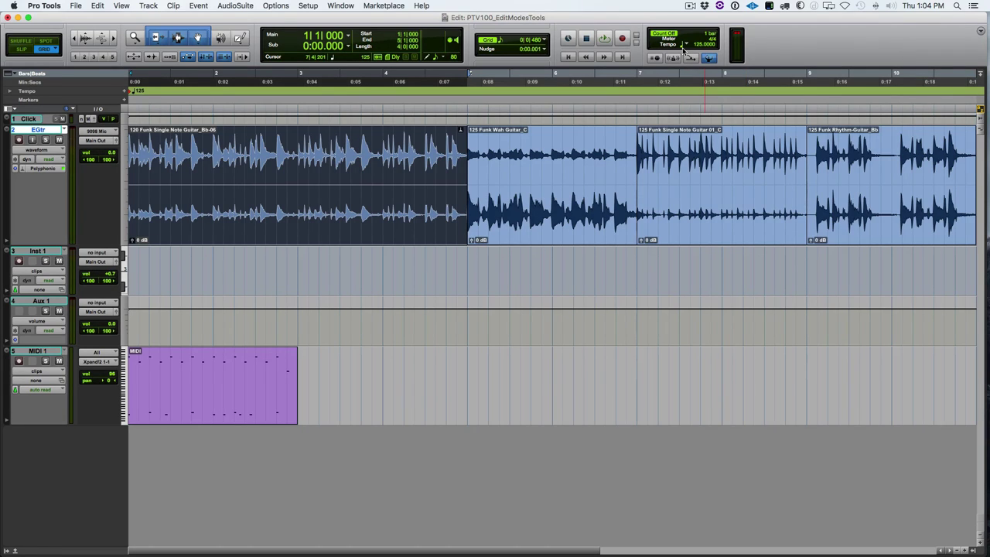
- Open the floating Transport window, toggle its MIDI Controls off and back on, and close the window
key("super+1")
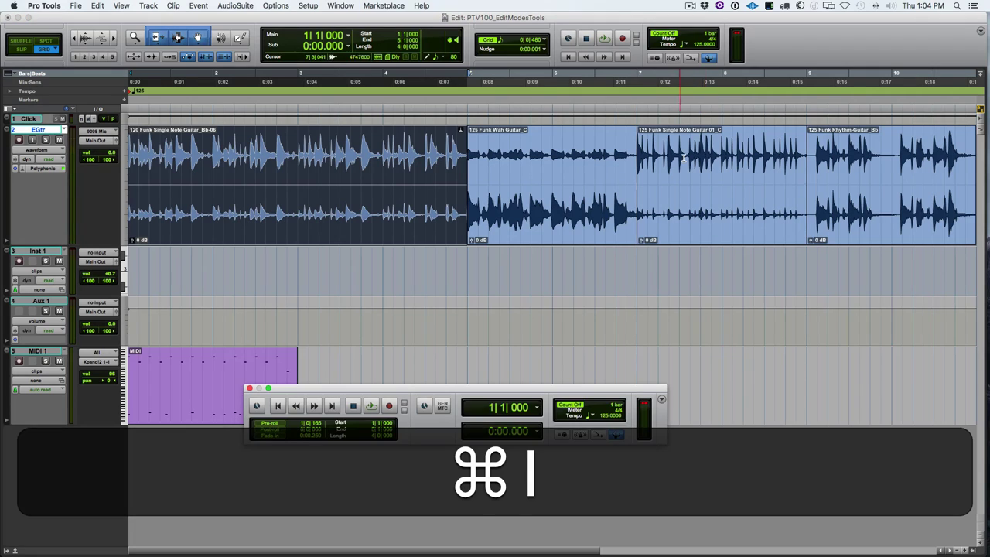
left_click_drag(562, 394, 664, 396)
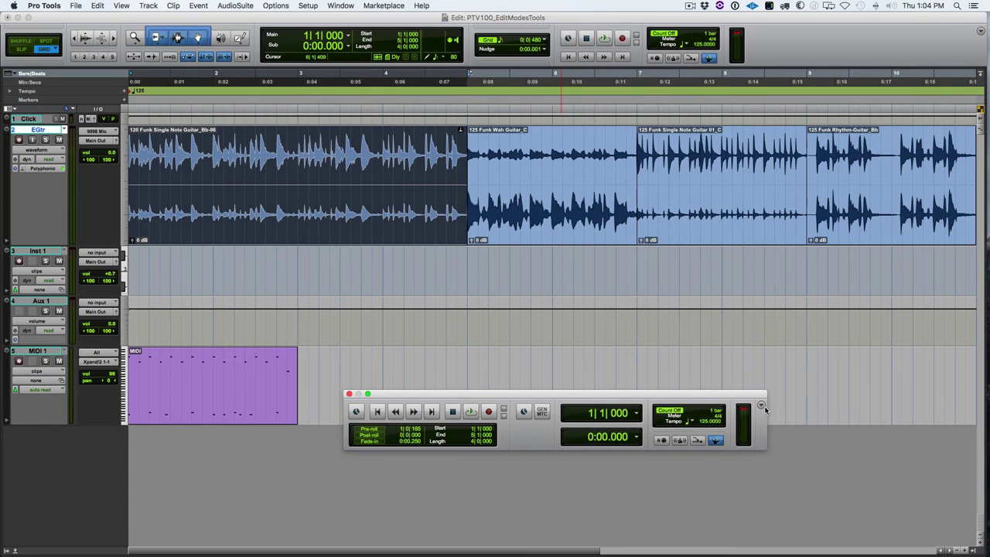
left_click(761, 405)
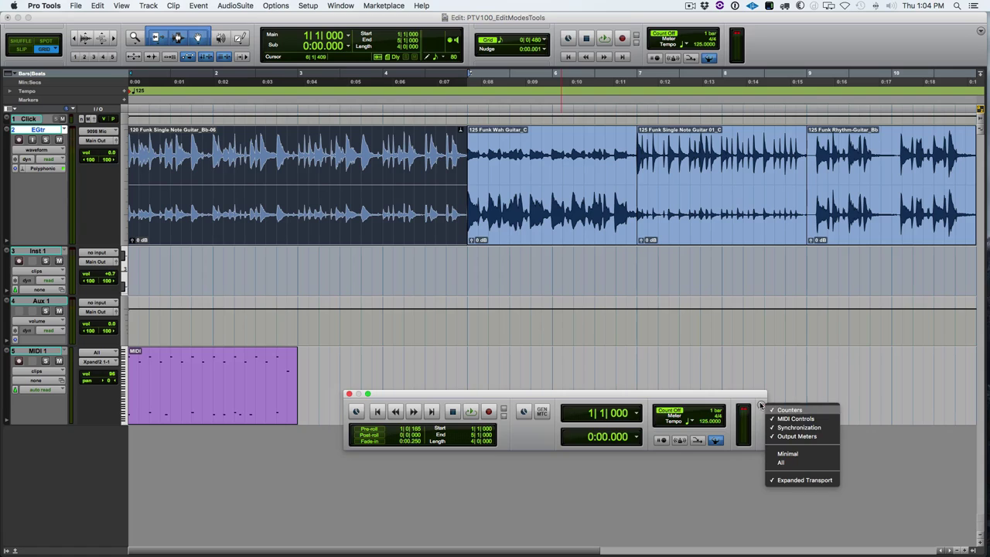
left_click(797, 419)
left_click(677, 406)
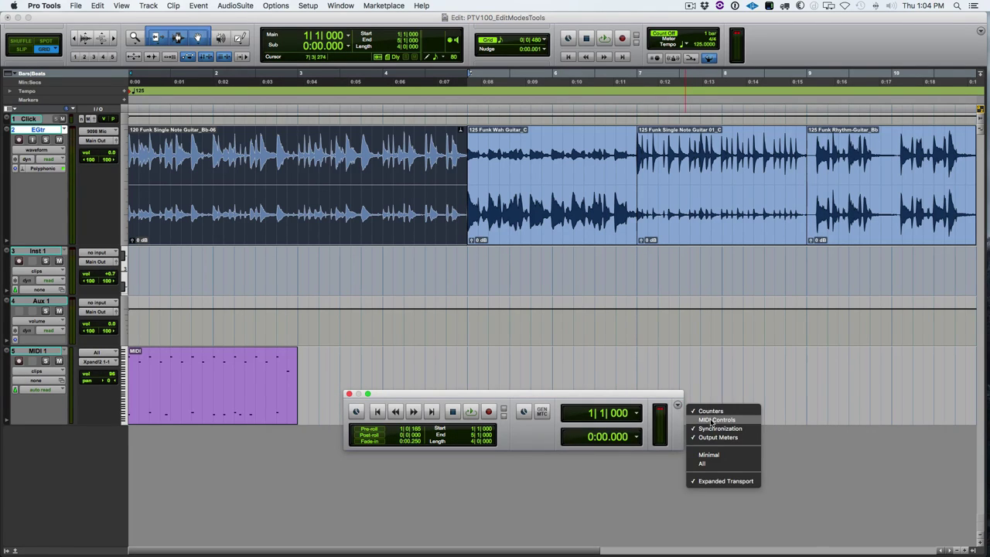
left_click(712, 419)
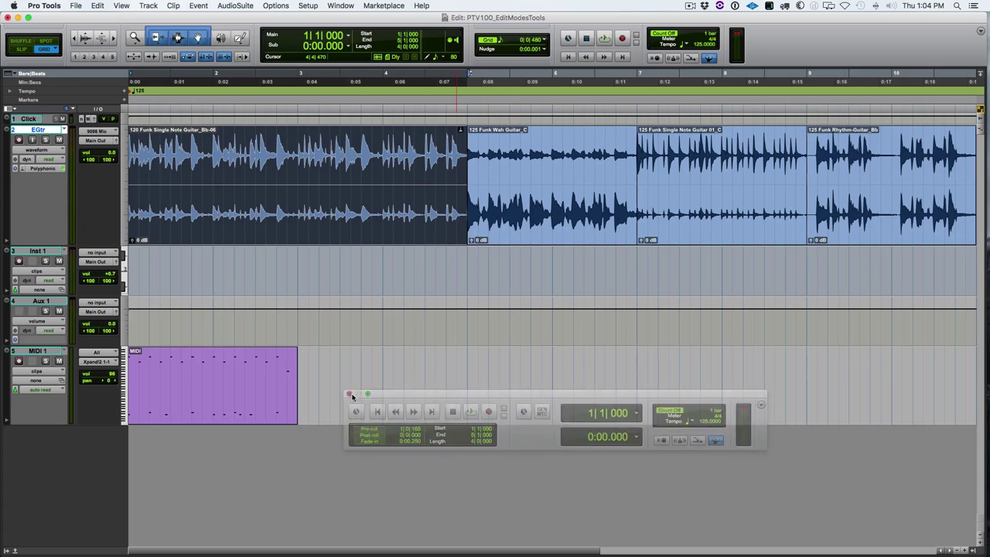
left_click(349, 394)
- Enable Wait for Note, record-enable the MIDI 1 track, and record a MIDI take starting at bar 3
left_click(638, 140)
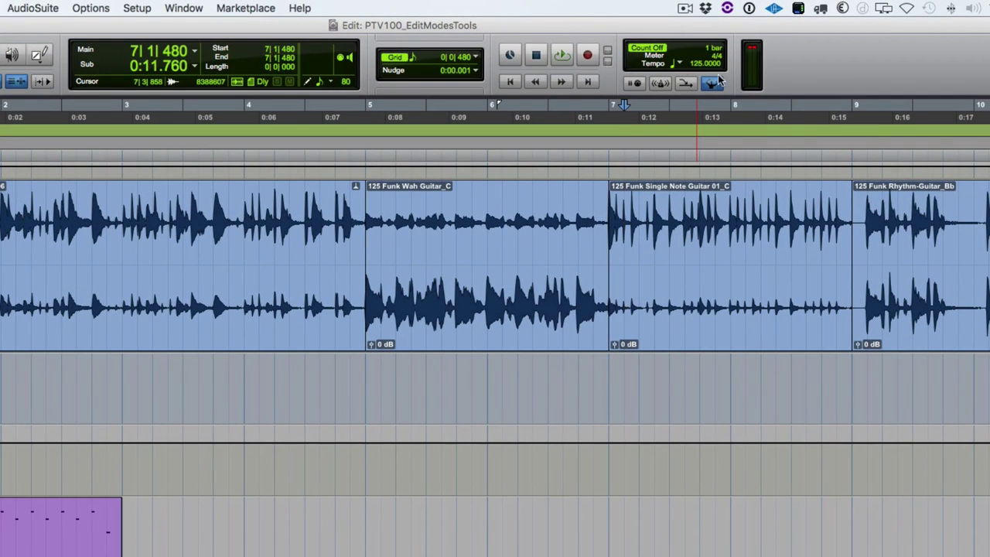
left_click(634, 83)
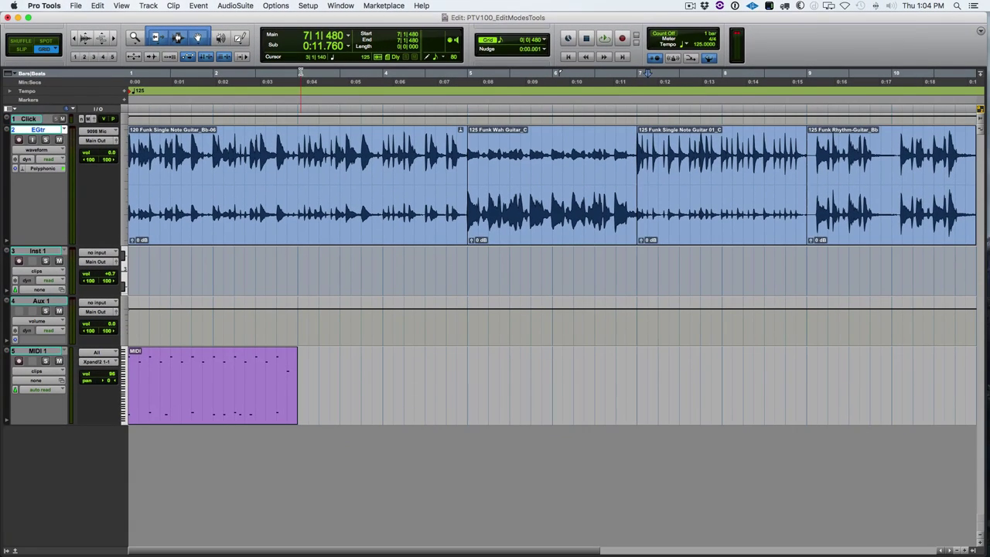
left_click(300, 73)
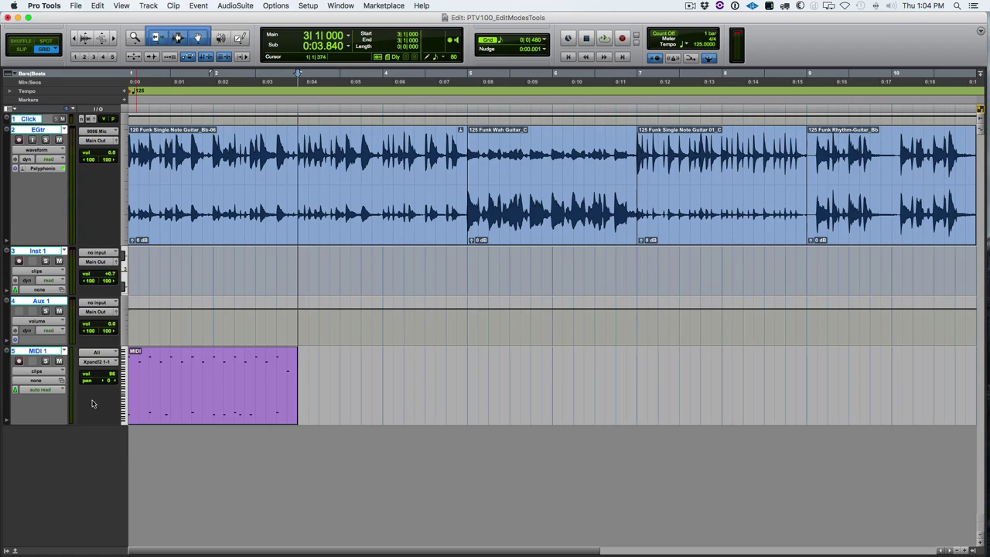
left_click(18, 360)
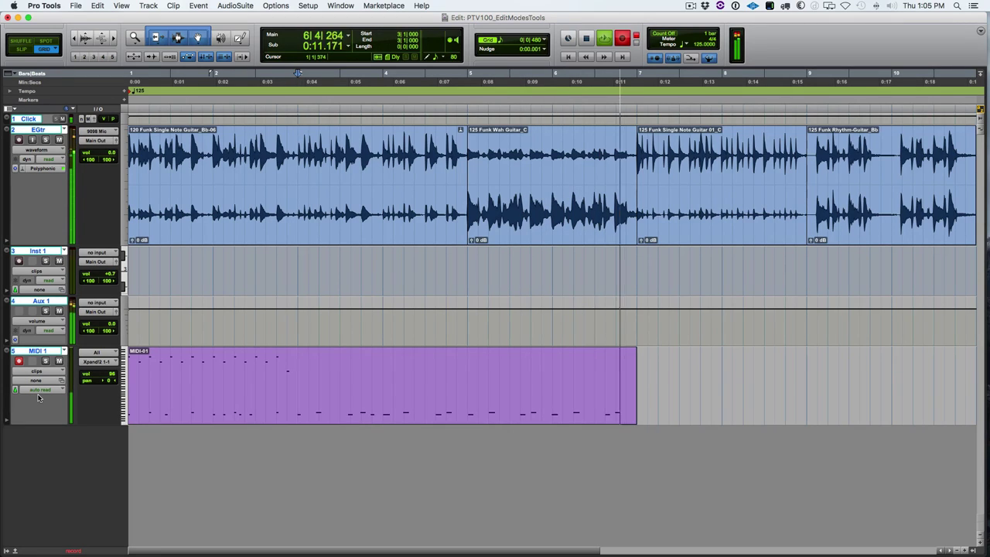
key("space")
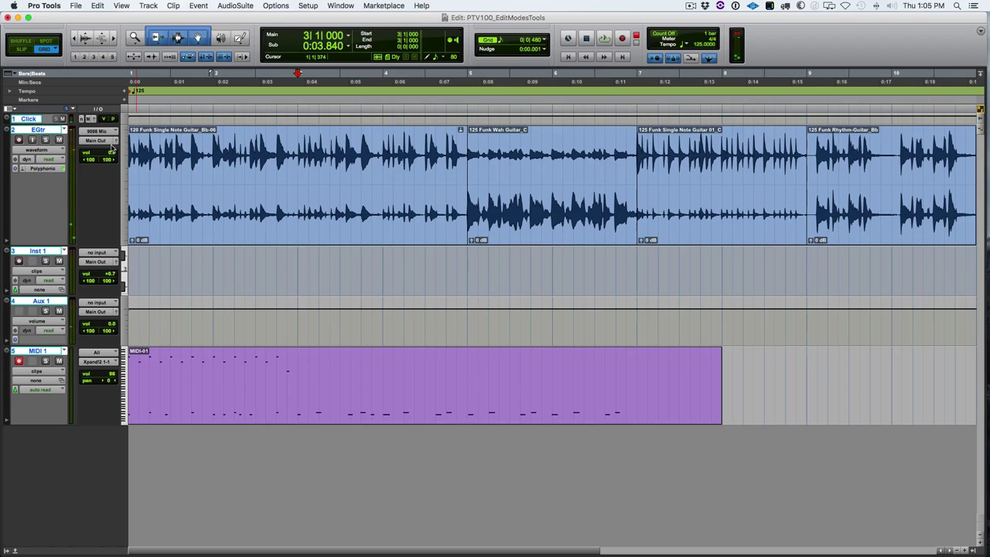
- Lower the EGtr track's volume to -13.8 and undo the change
left_click_drag(108, 154, 108, 164)
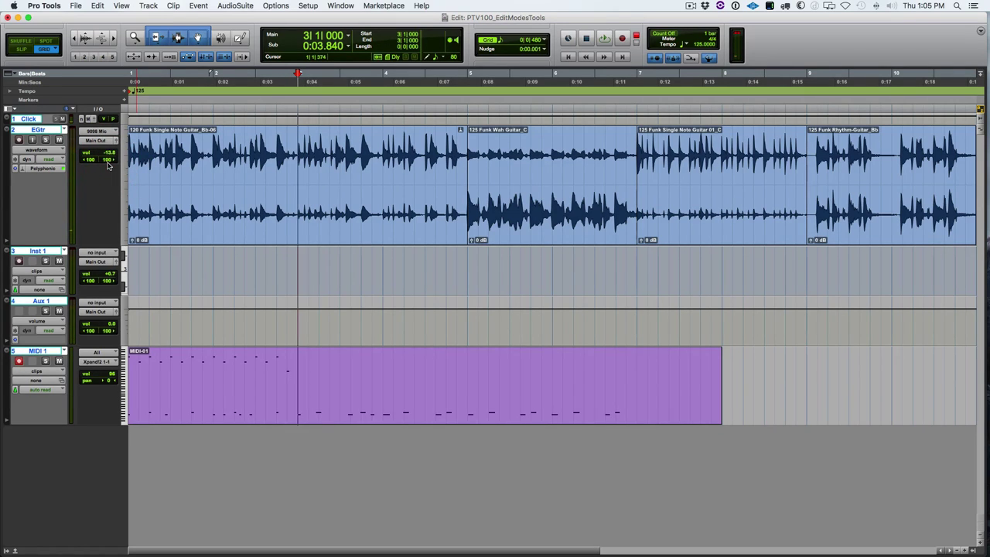
key("super+z")
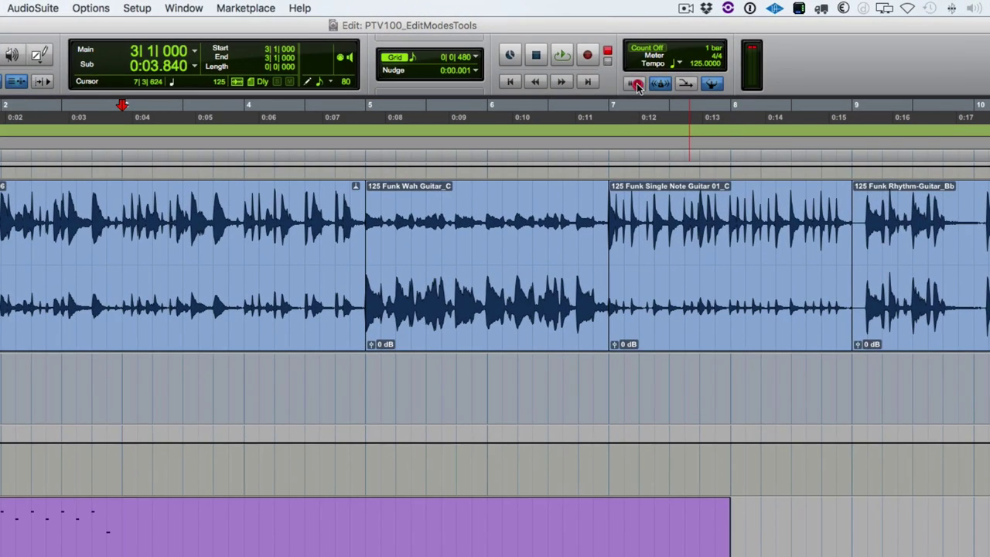
- Turn off Wait for Note, play from bar 3, and during playback mute EGtr and turn off the metronome
left_click(635, 85)
key("space")
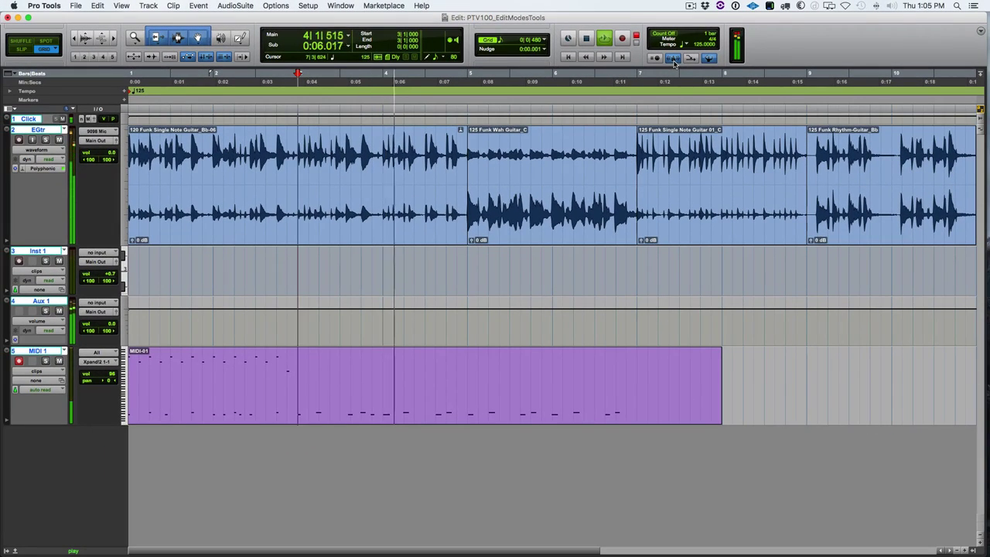
left_click(58, 140)
left_click(671, 59)
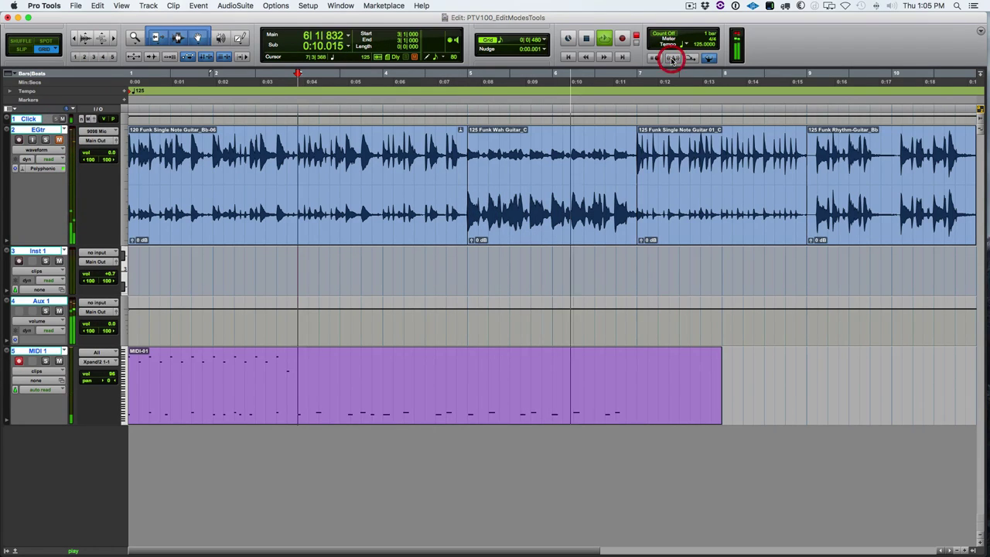
key("space")
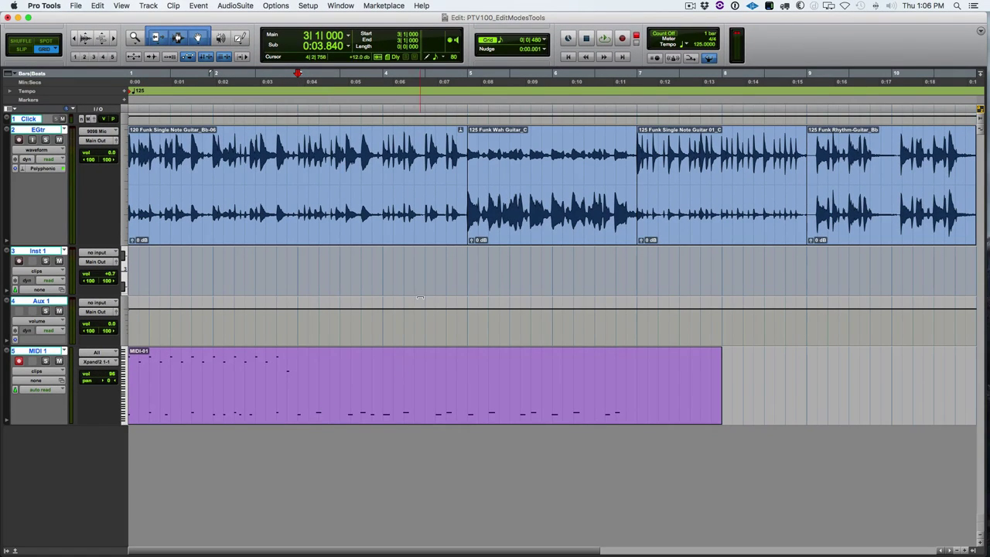
- Record a MIDI take on MIDI 1 from bar 3 using the Count Off control, and undo the recording
left_click(665, 34)
key("3")
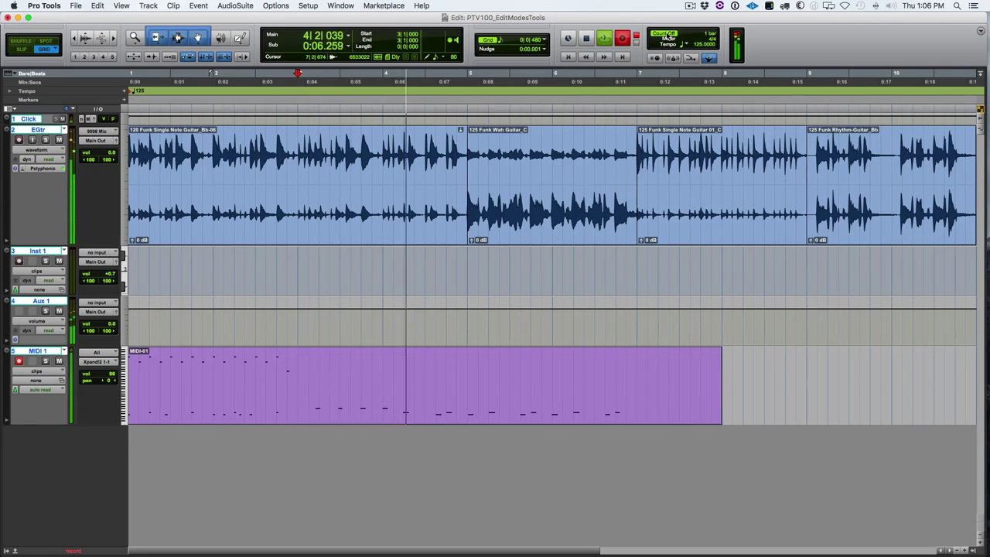
key("space")
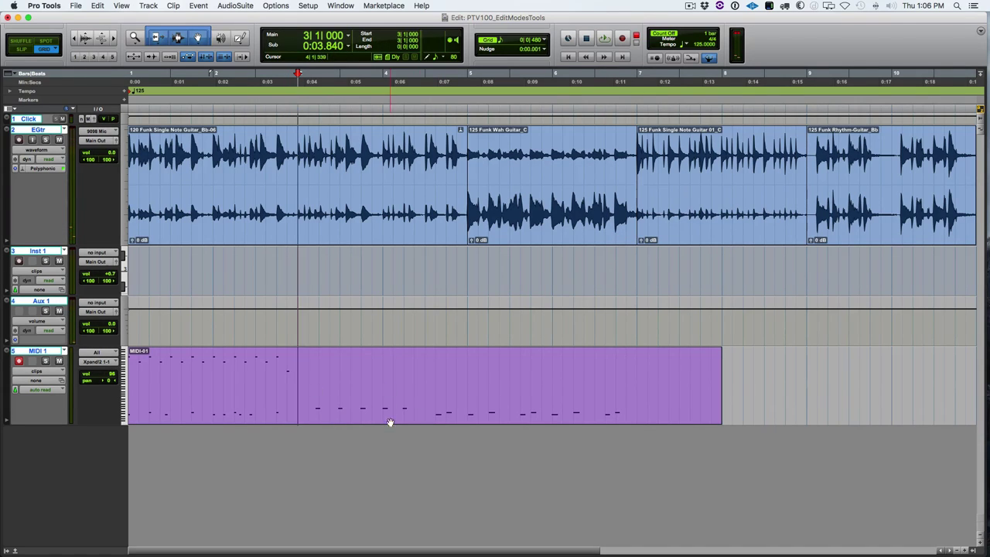
key("super+z")
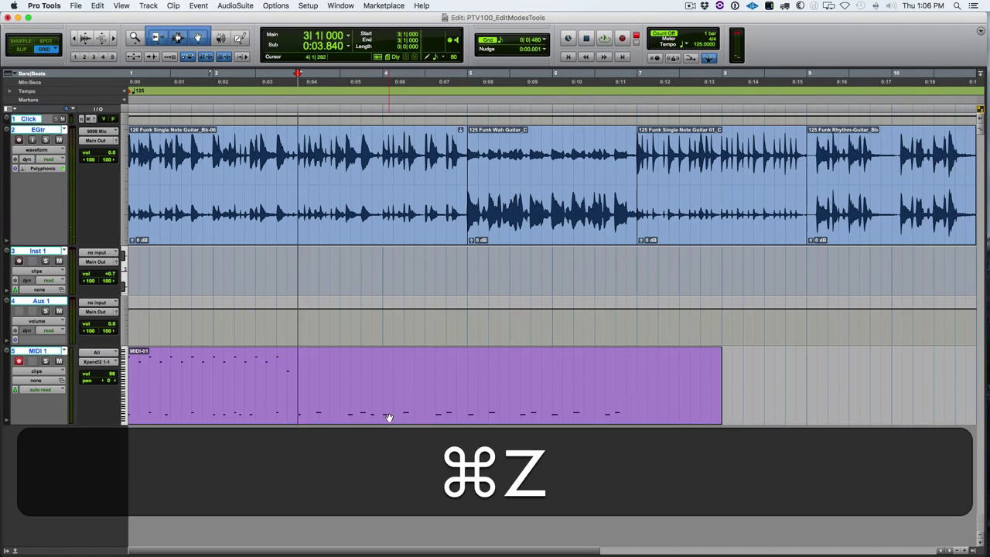
- Enable MIDI Merge and overdub additional notes onto the MIDI 1 clip from bar 3
left_click(694, 60)
key("3")
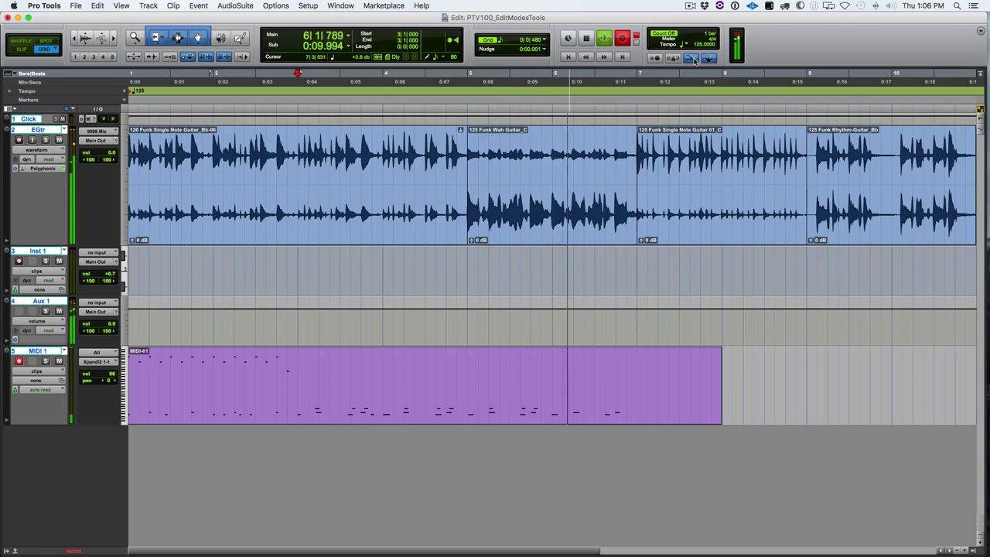
key("space")
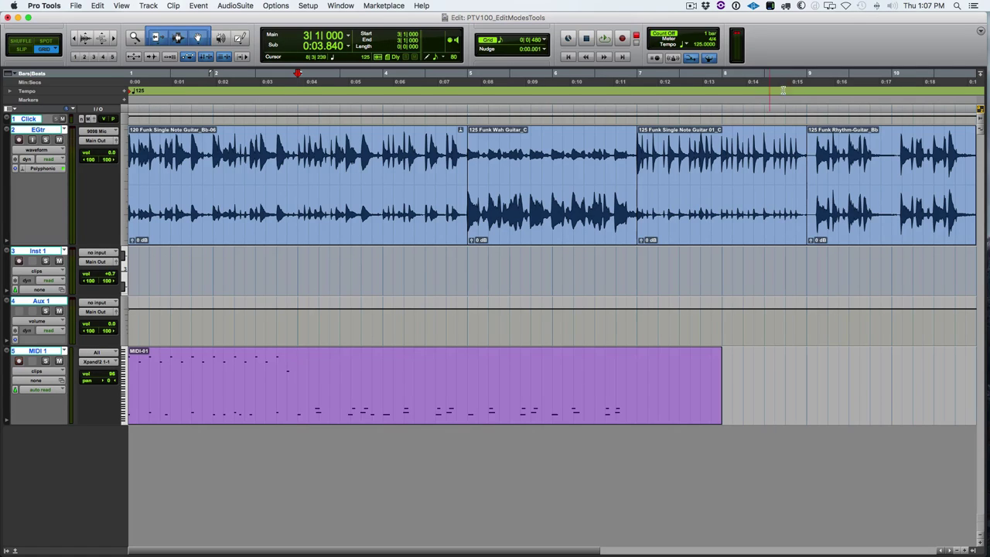
- Turn the Conductor track off for manual tempo and back on to follow the tempo ruler
left_click(710, 59)
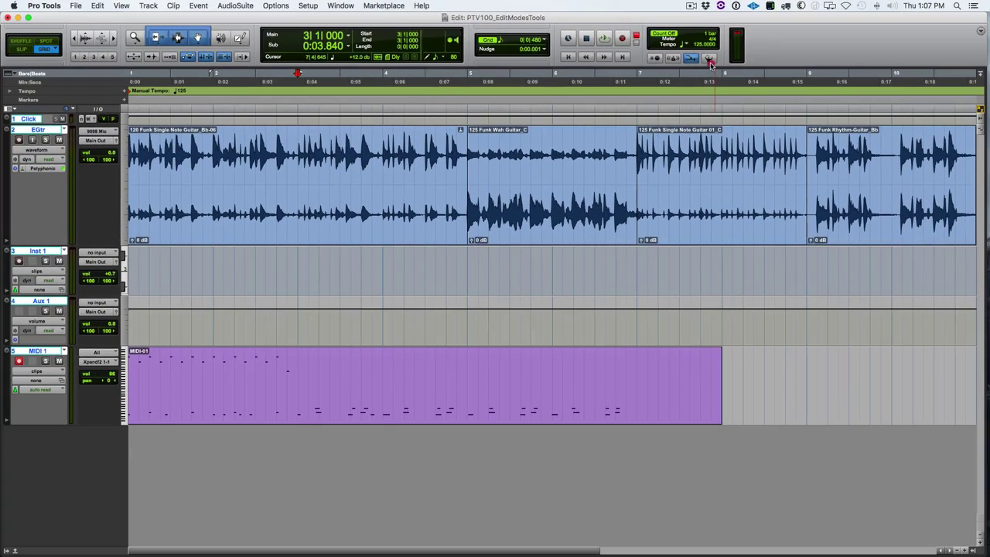
left_click(710, 62)
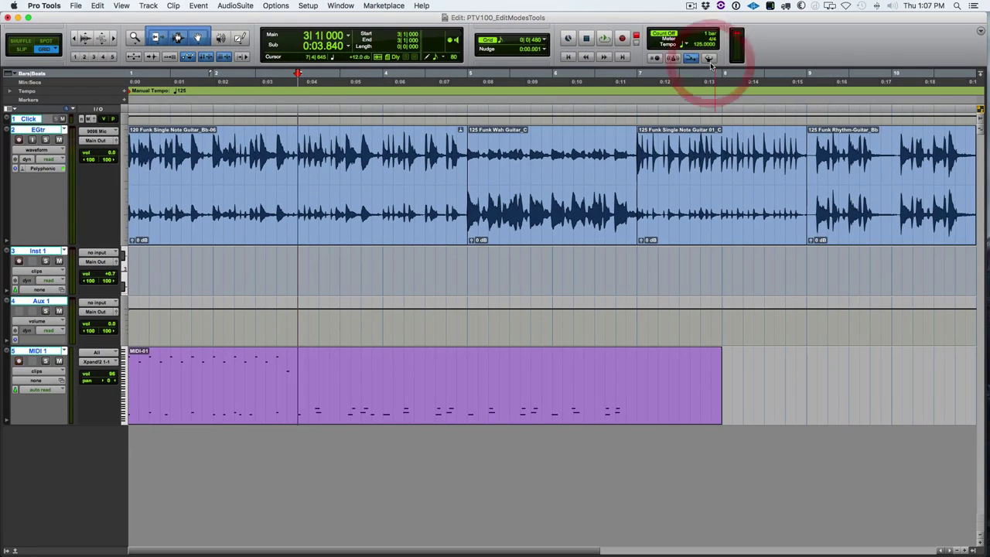
left_click(709, 62)
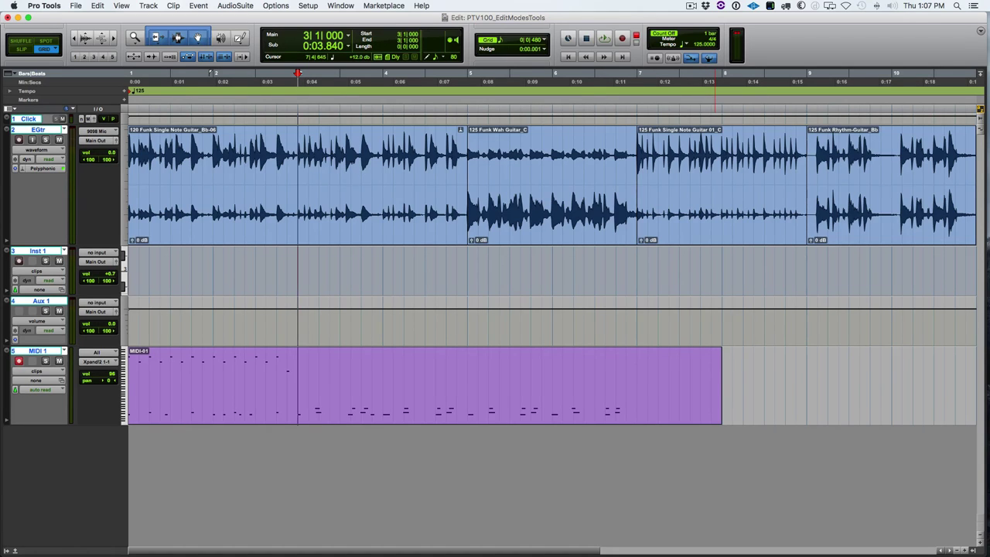
- Switch to the Mix window and select only the Inst 1 track
key("super+equal")
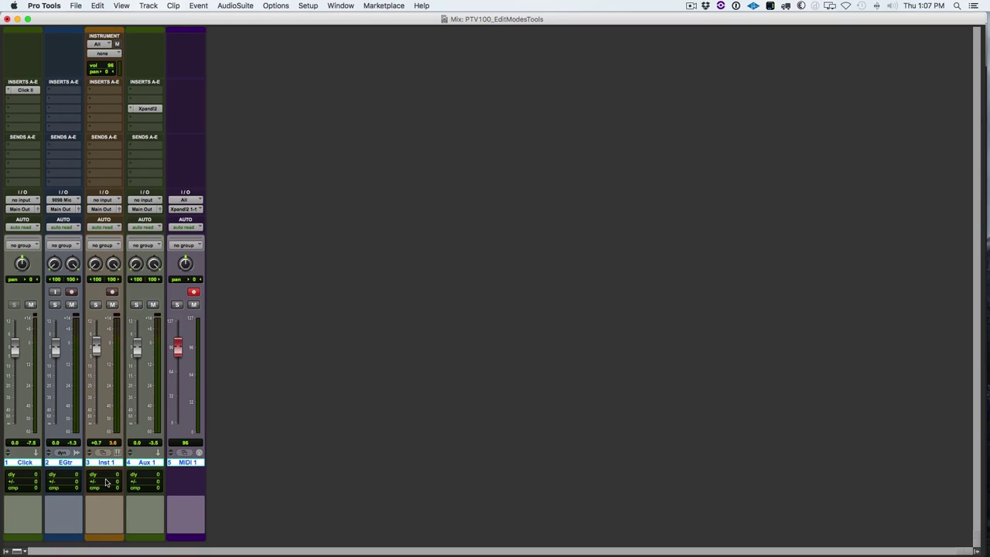
left_click(106, 462)
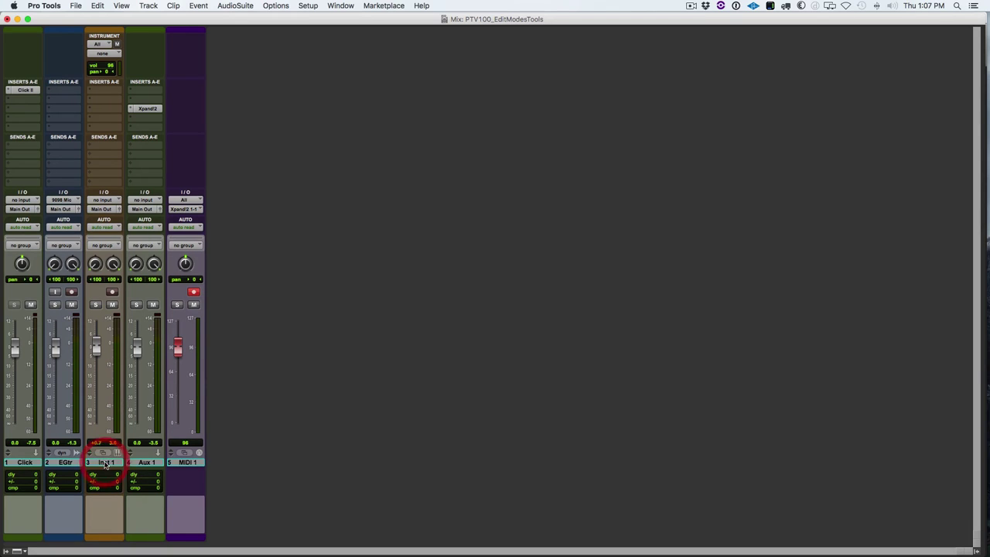
- Review the available Mix window view options in both the main view list and the Mix window's own view selector
left_click(122, 5)
mouse_move(124, 18)
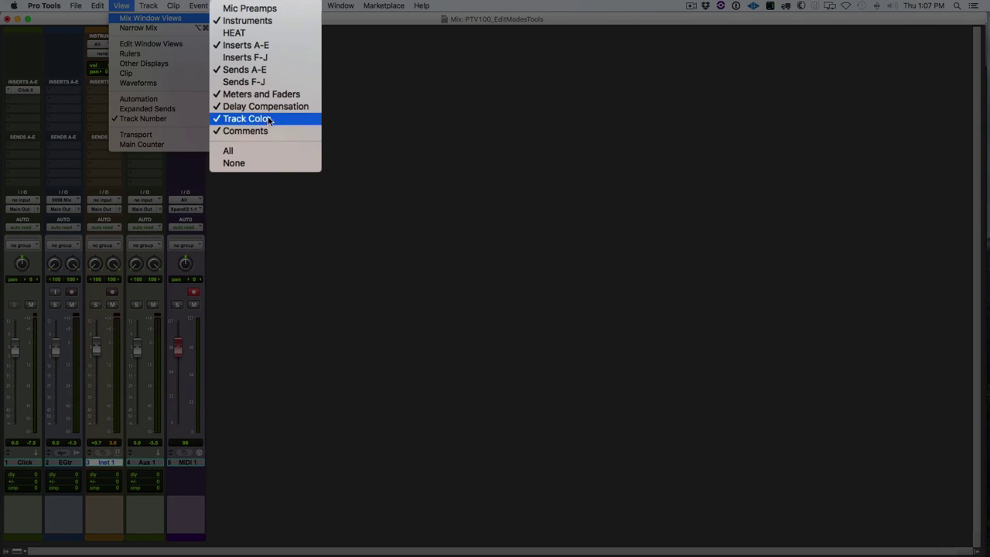
left_click(368, 62)
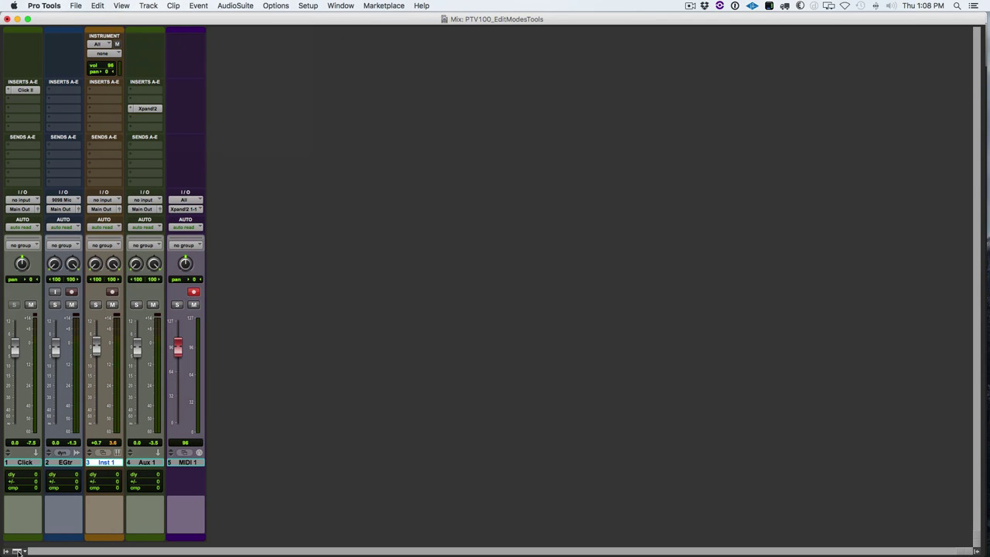
left_click(22, 552)
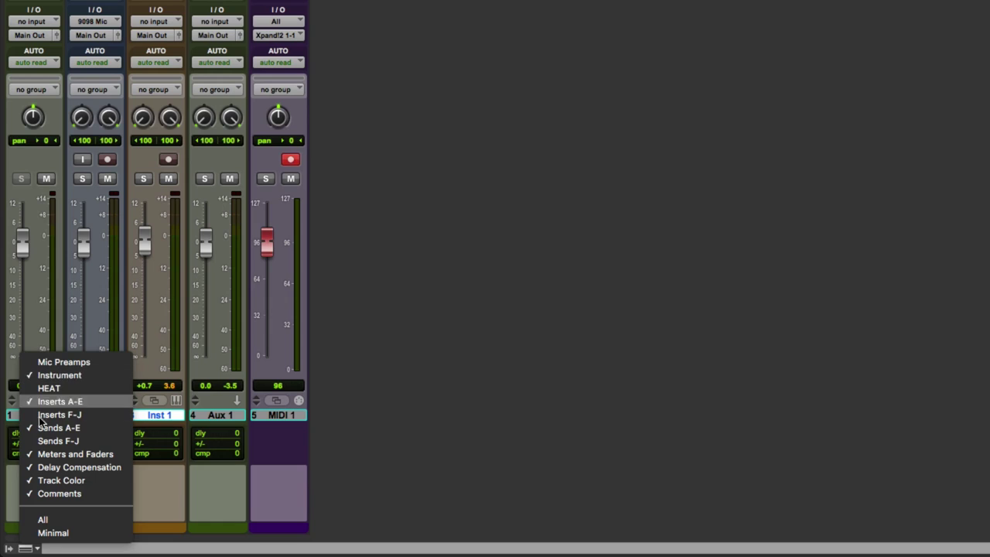
left_click(319, 402)
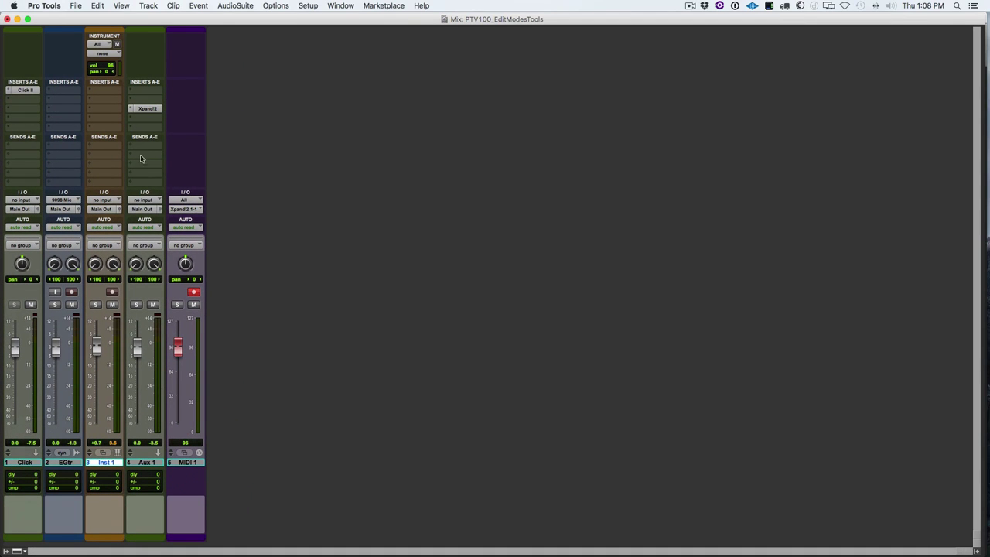
- Hide the Instrument view in the Mix window and show it again
right_click(146, 85)
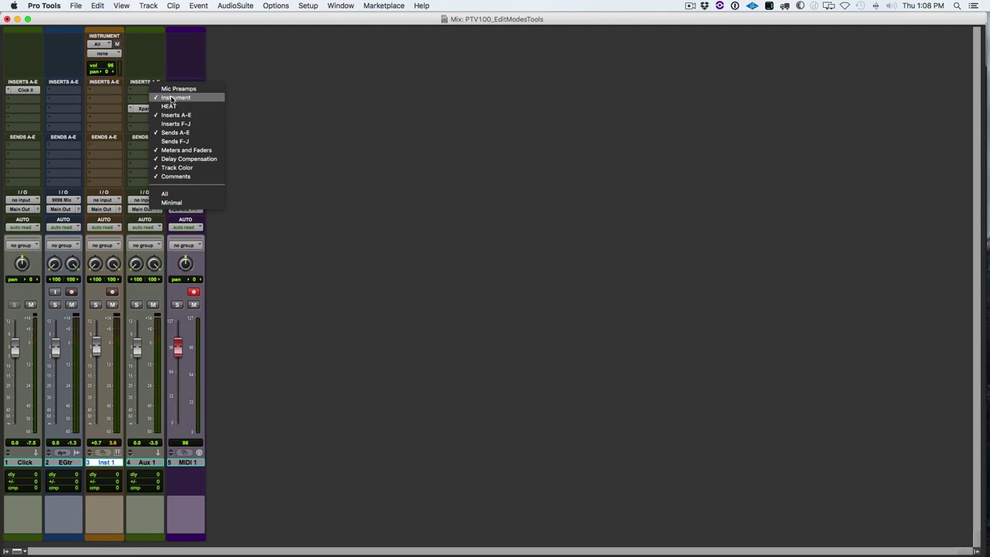
left_click(169, 98)
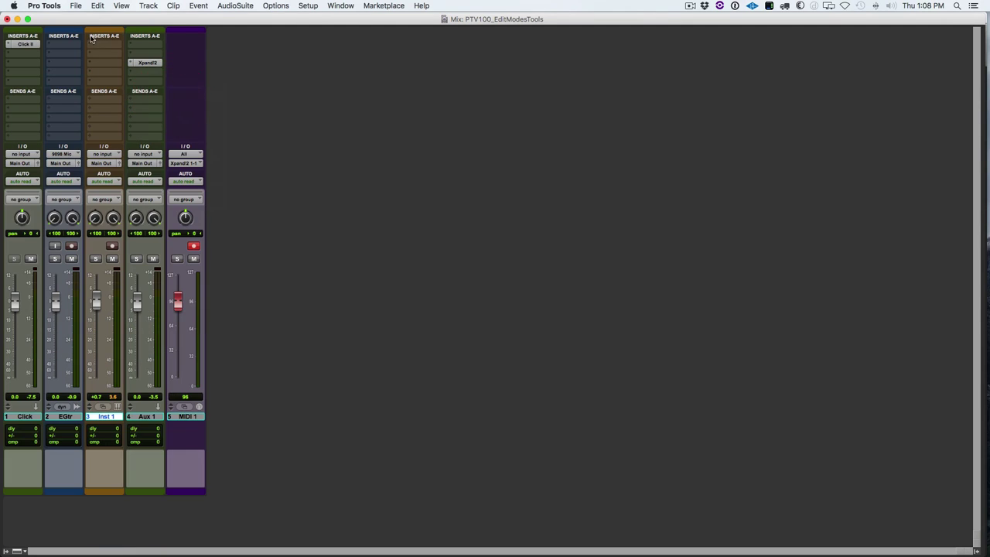
right_click(96, 37)
left_click(128, 57)
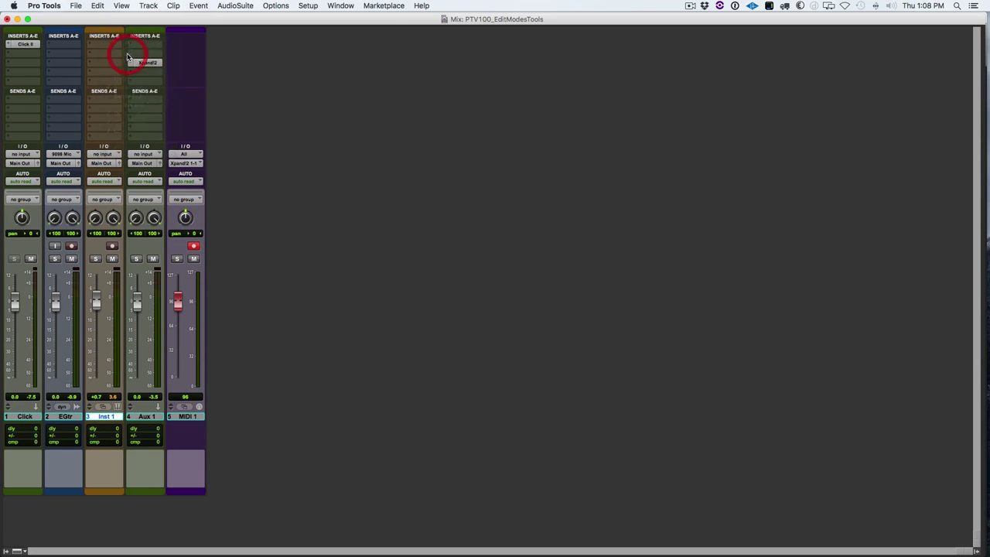
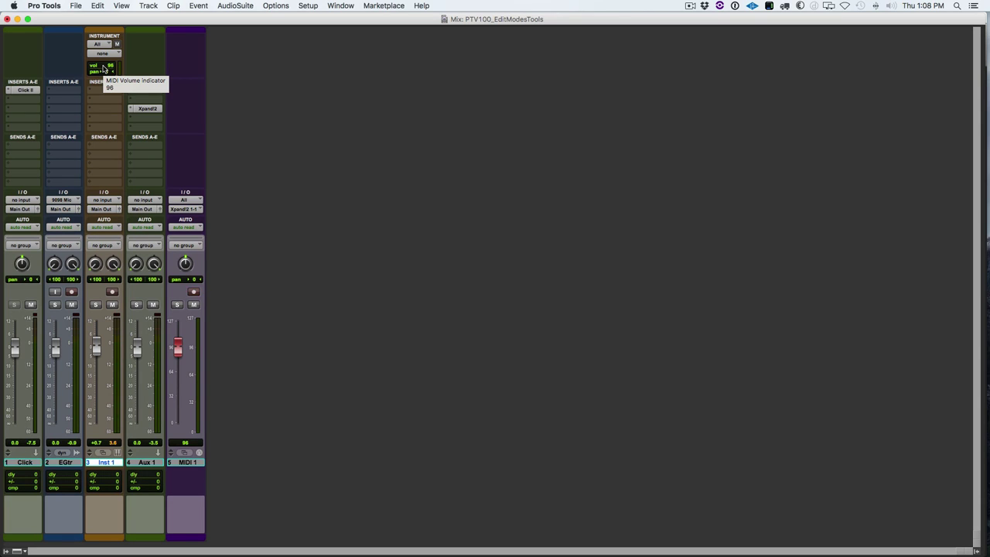
- Select the Inst 1, Aux 1 and MIDI 1 tracks in turn to compare their channel strips
left_click(109, 463)
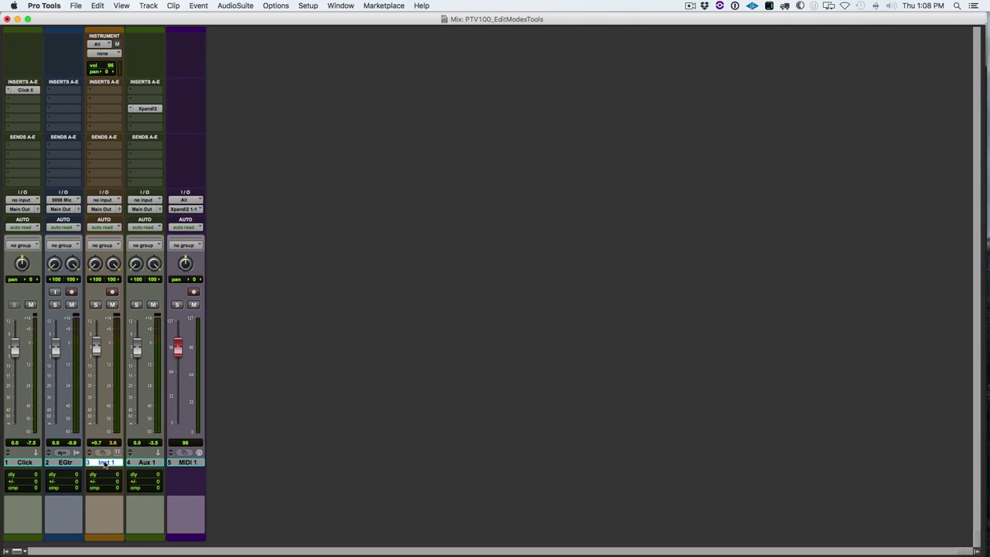
left_click(148, 461)
left_click(183, 462)
left_click(146, 462)
left_click(183, 461)
left_click(106, 462)
left_click(144, 462)
left_click(183, 462)
left_click(106, 463)
- Check the MIDI 1 output routing, keeping channel-1 of Xpand!2 on Aux 1, and inspect the Aux 1 output assignment
left_click(185, 210)
mouse_move(218, 210)
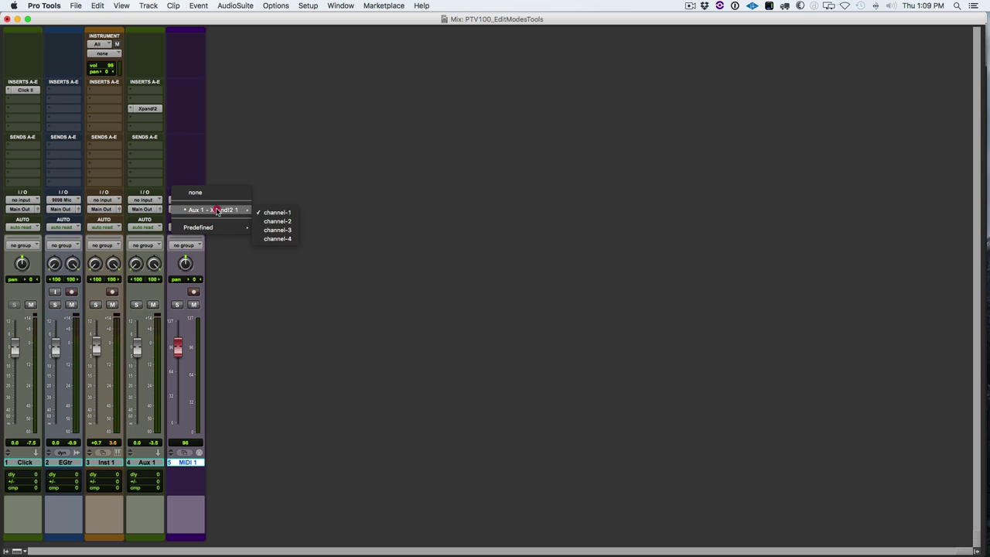
left_click(290, 213)
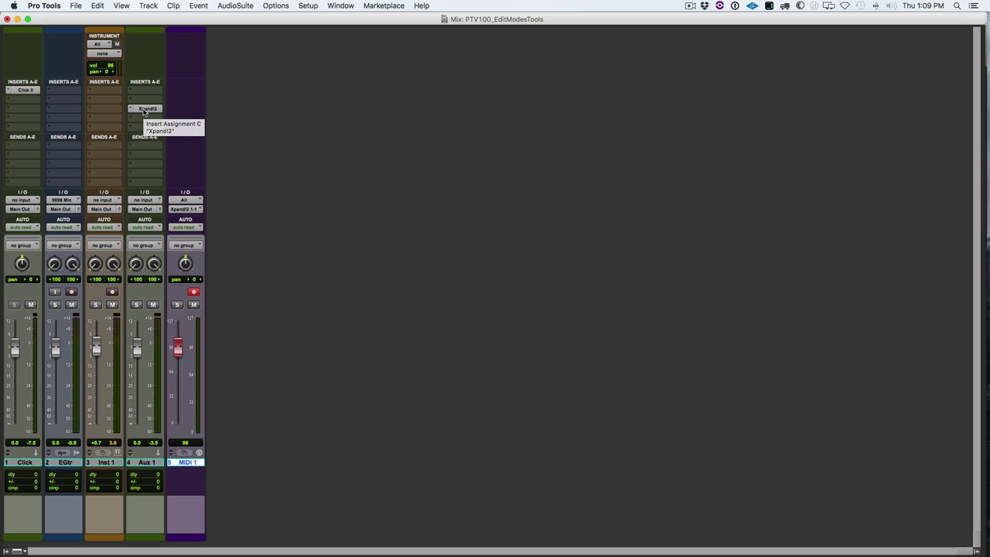
left_click(142, 212)
left_click(142, 212)
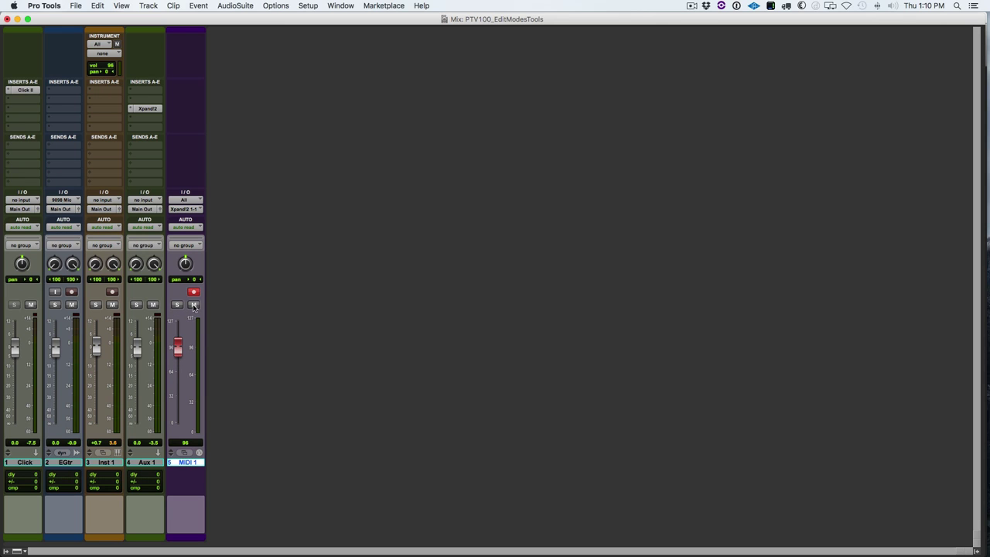
- Select the Inst 1 track and review the MIDI output destinations available to MIDI 1
left_click(108, 463)
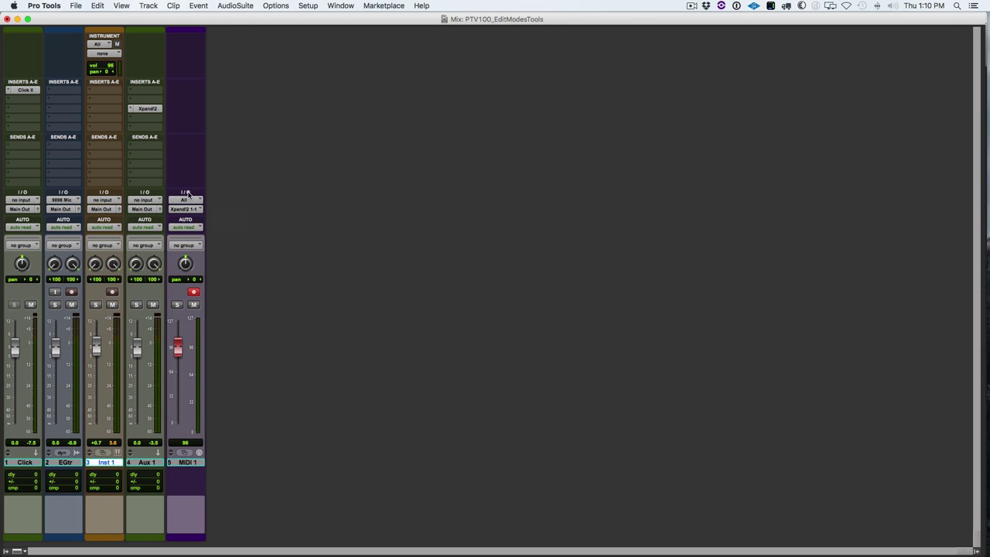
left_click(186, 211)
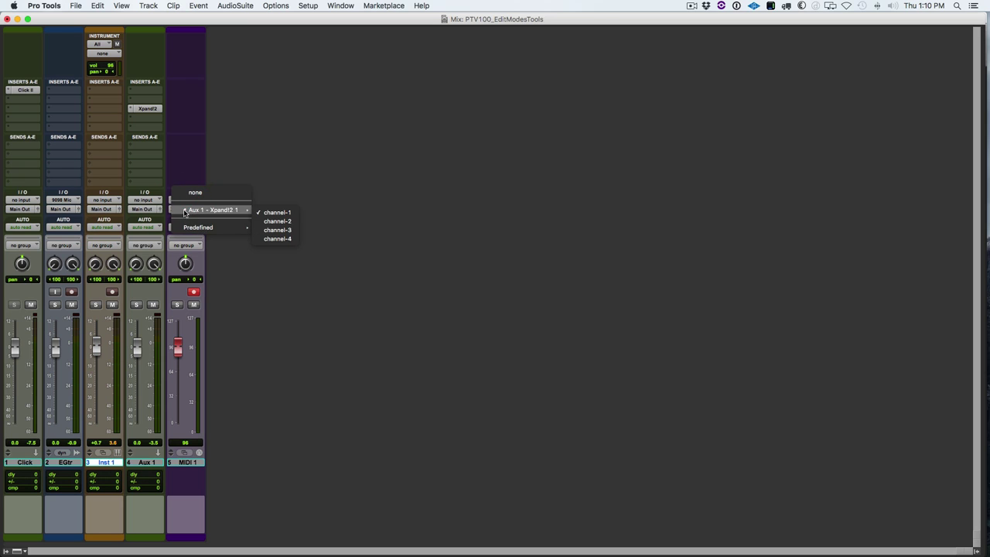
left_click(187, 211)
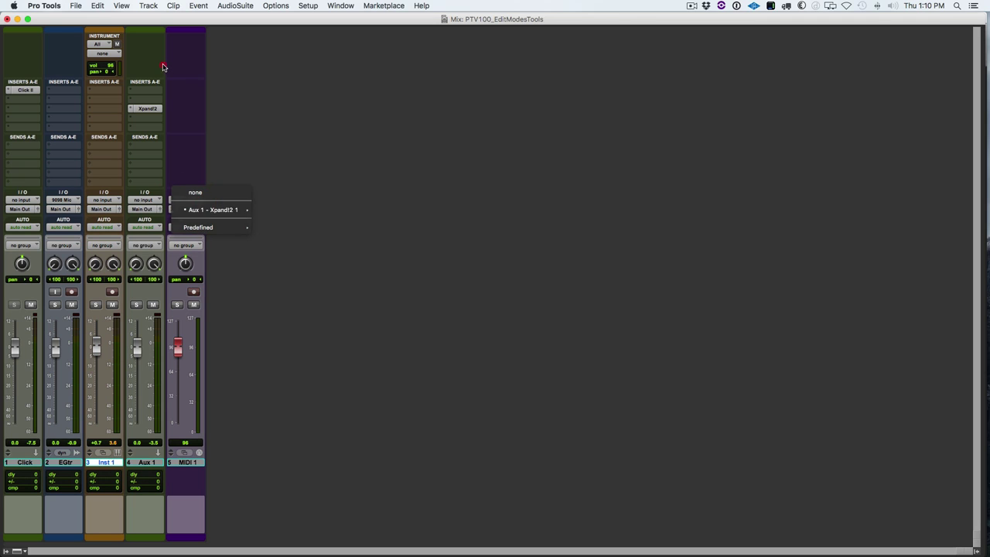
- Insert the multichannel instrument plug-in Boom (stereo) in insert slot C of the Inst 1 track
left_click(93, 109)
mouse_move(128, 155)
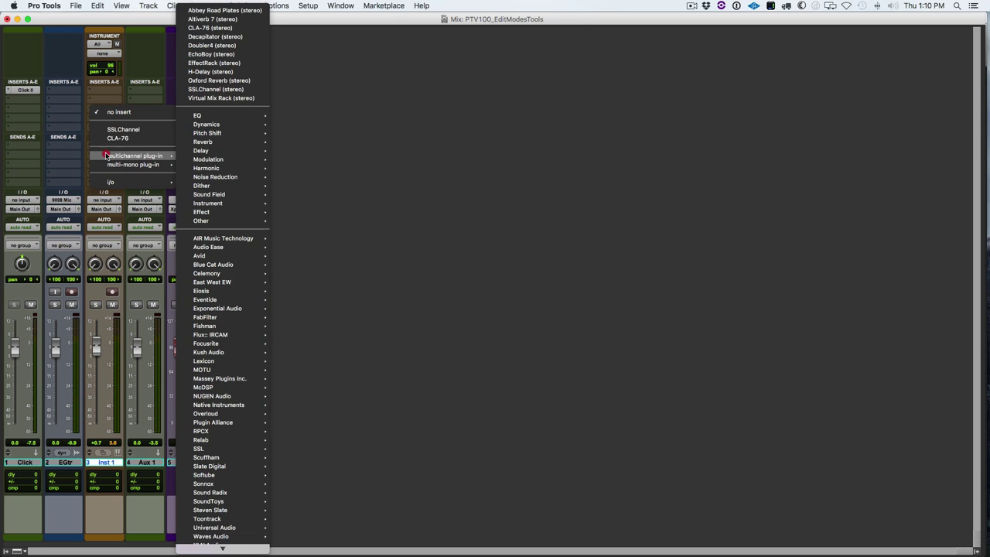
mouse_move(208, 203)
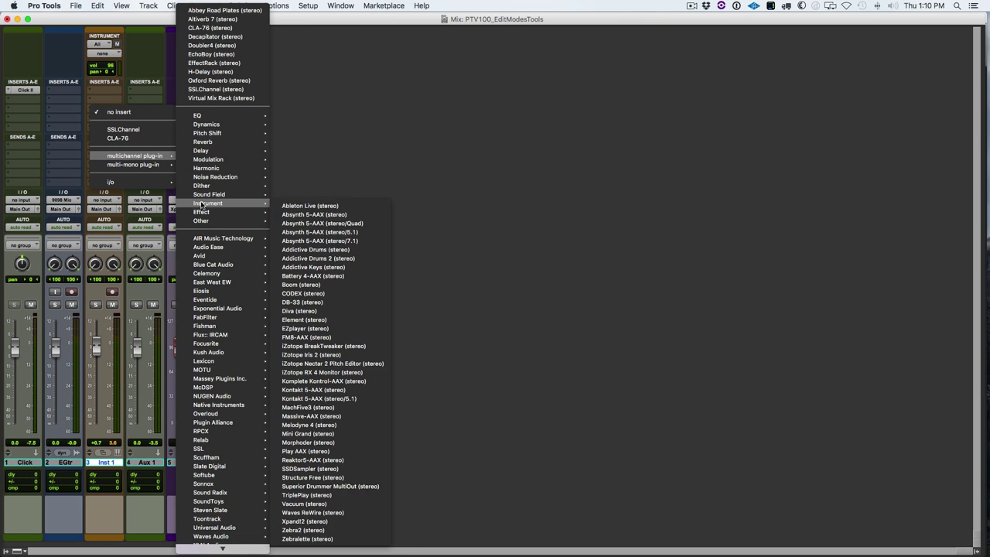
left_click(340, 285)
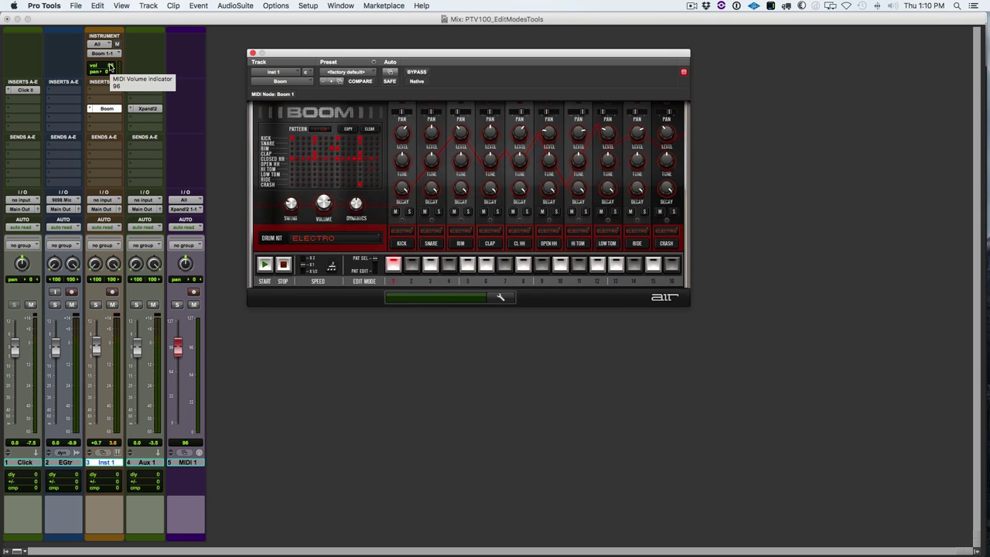
- Set the MIDI volume of Inst 1 to 119 and compare it with the volume fader of MIDI 1
mouse_move(111, 68)
left_mouse_down()
mouse_move(112, 82)
mouse_move(112, 52)
left_mouse_up()
left_click_drag(178, 348, 178, 348)
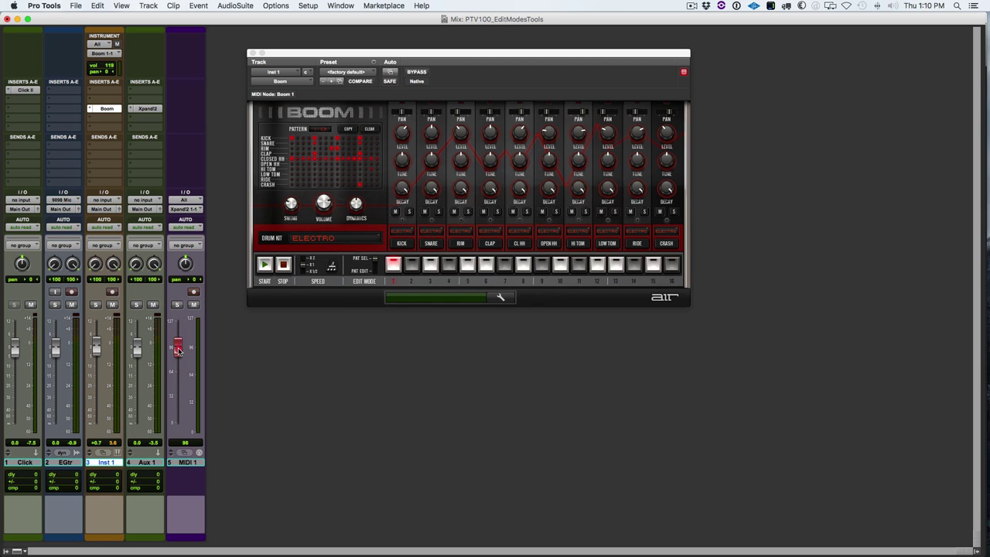
- Record-enable the Inst 1 track and set its MIDI volume to 96
left_click(113, 292)
left_click_drag(109, 73, 106, 77)
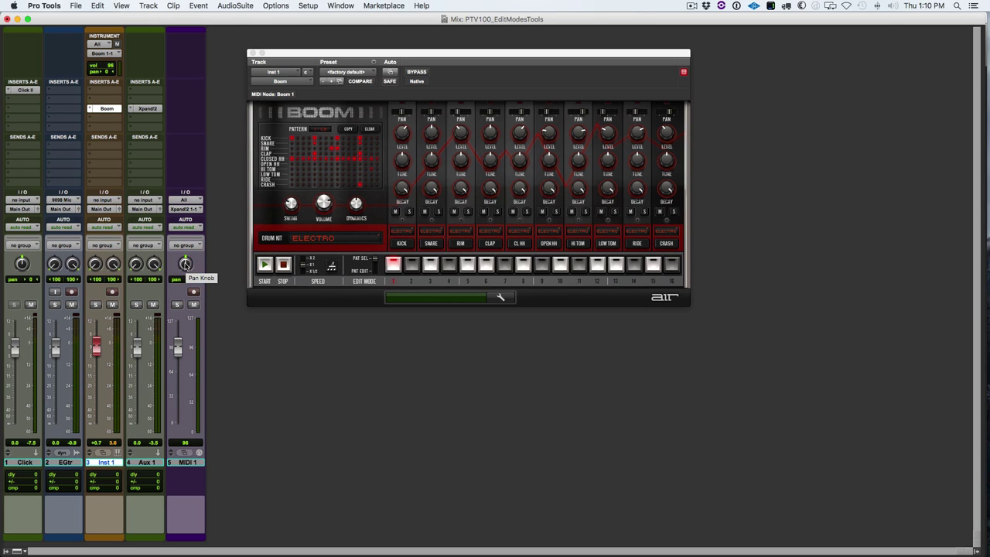
key("shift+r")
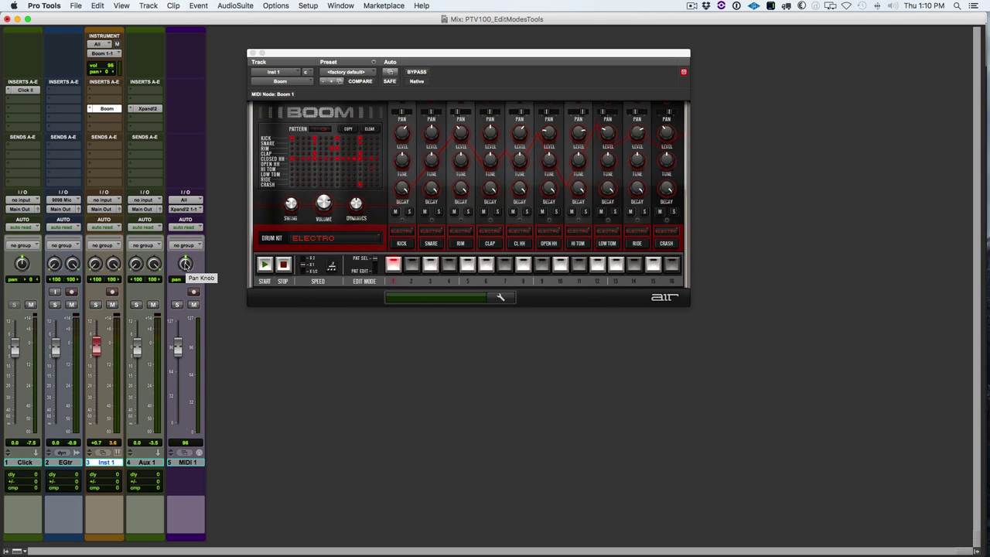